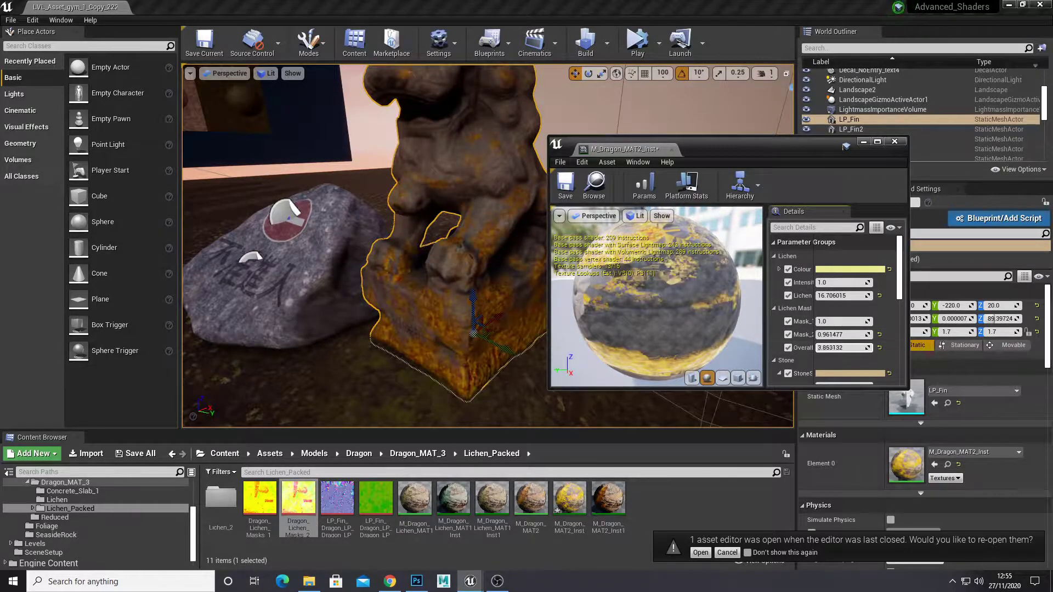
# Step: Recolour the lichen in the dragon's material instance with the colour picker and adjust one of its numeric parameters
pyautogui.click(849, 269)
pyautogui.moveTo(659, 367); pyautogui.dragTo(722, 349)
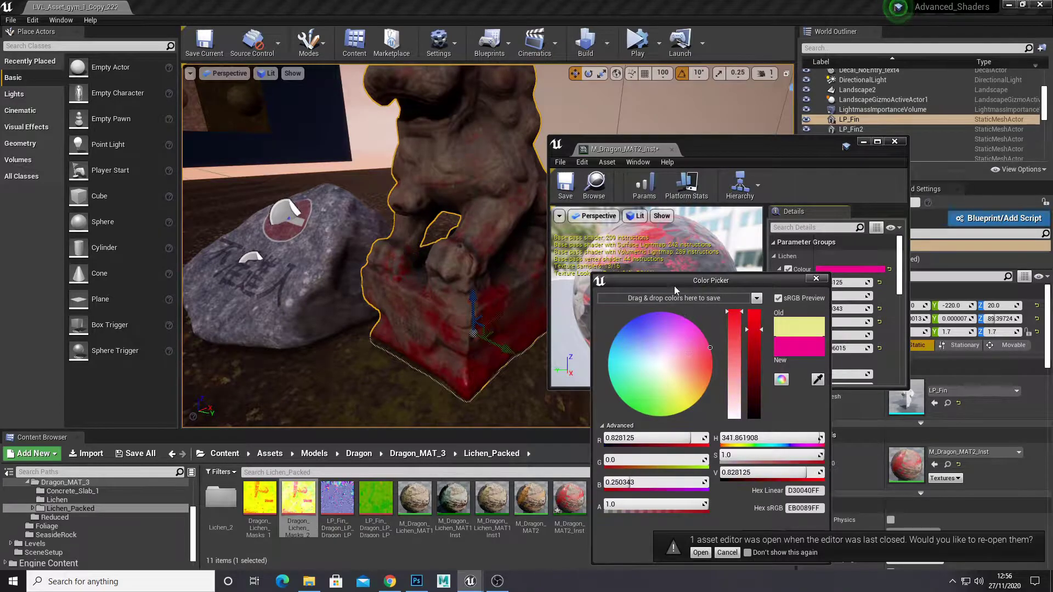
pyautogui.moveTo(675, 286); pyautogui.dragTo(705, 181)
pyautogui.moveTo(706, 247); pyautogui.dragTo(698, 222)
pyautogui.click(794, 434)
pyautogui.moveTo(844, 348); pyautogui.dragTo(831, 348)
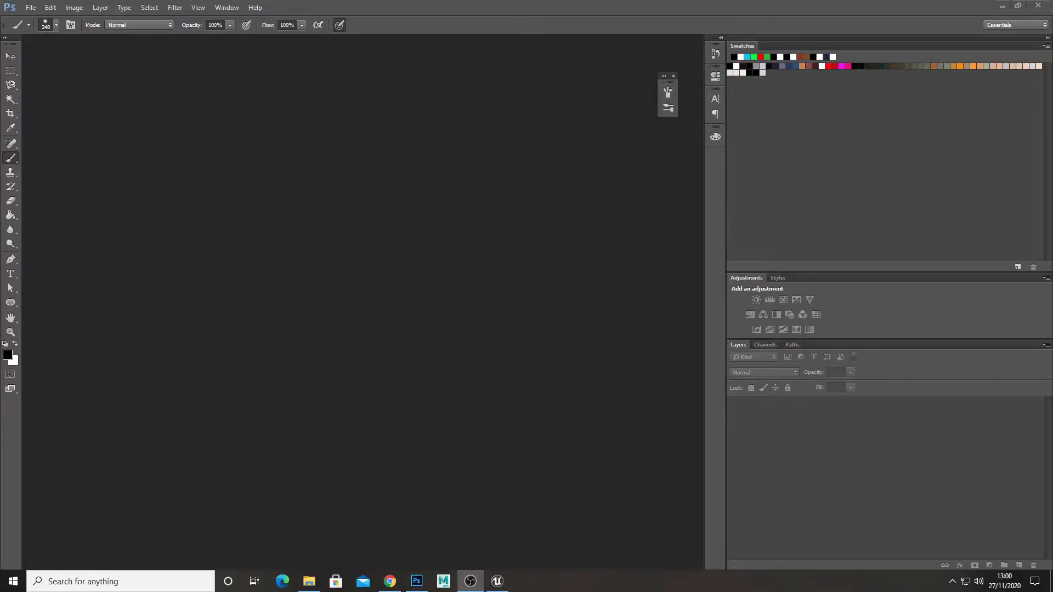
# Step: In Photoshop, create a white 2048 × 2048 pixel document and paint a loose winding black brush stroke across it
pyautogui.click(35, 7)
pyautogui.click(44, 18)
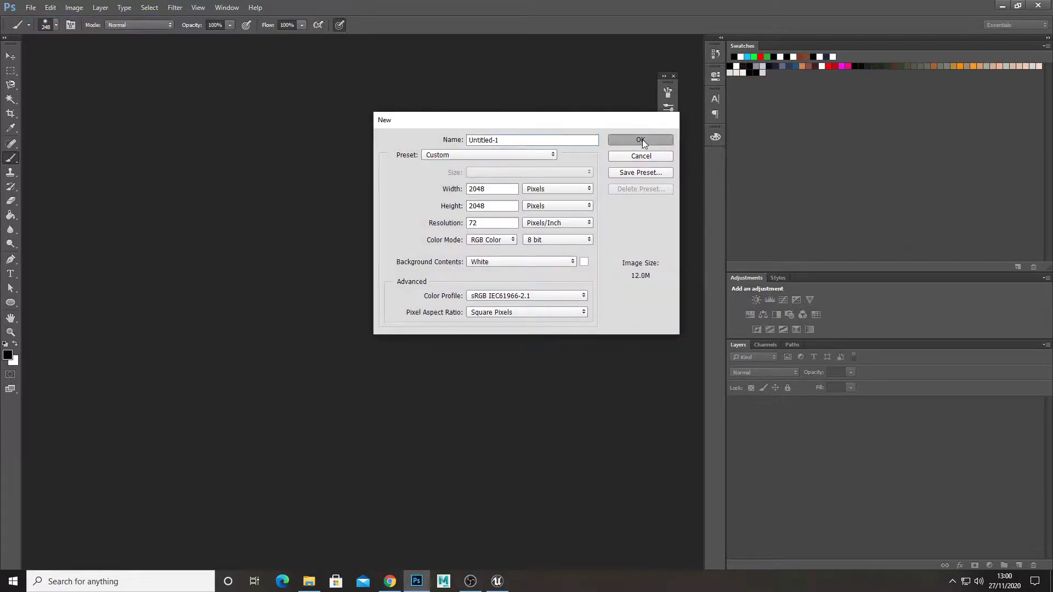
pyautogui.click(641, 141)
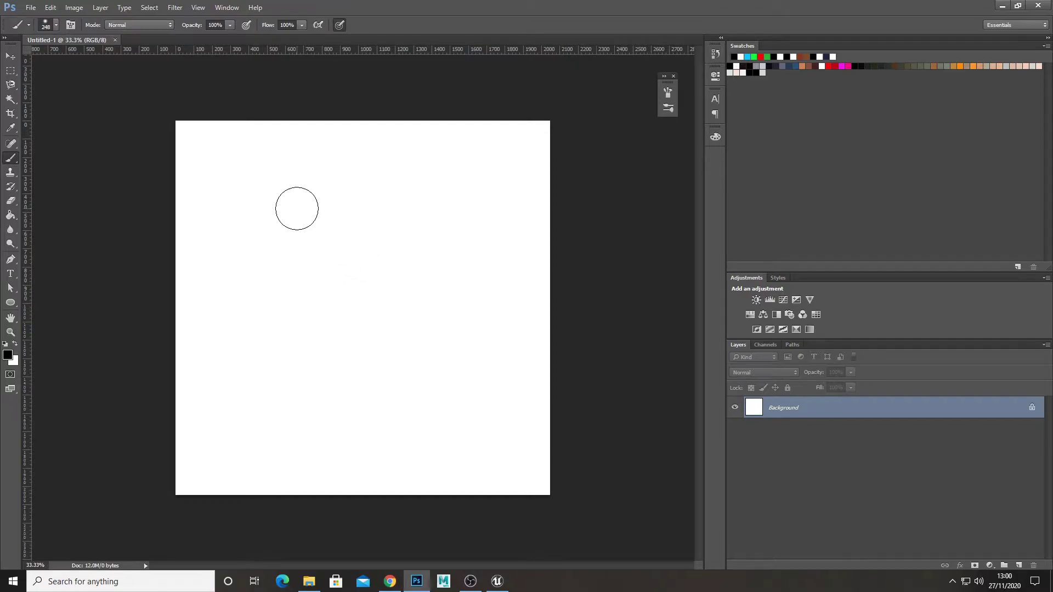
pyautogui.moveTo(297, 208)
pyautogui.mouseDown()
pyautogui.moveTo(378, 421)
pyautogui.moveTo(291, 348)
pyautogui.moveTo(246, 425)
pyautogui.moveTo(267, 435)
pyautogui.mouseUp()
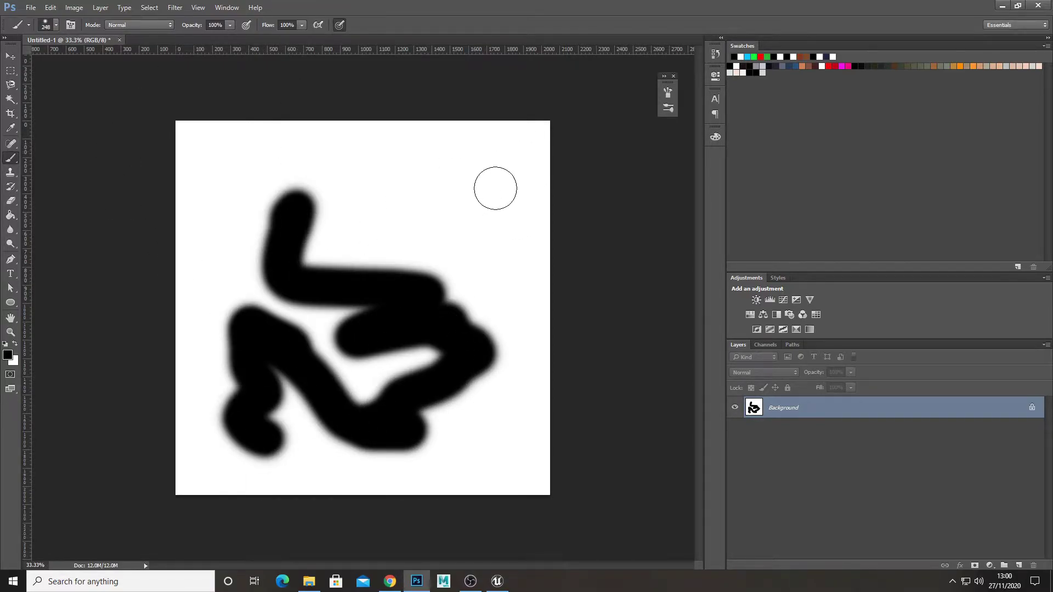
# Step: Save the painted image as a JPEG named Mask_2 in the Masks folder at quality 12
pyautogui.click(36, 11)
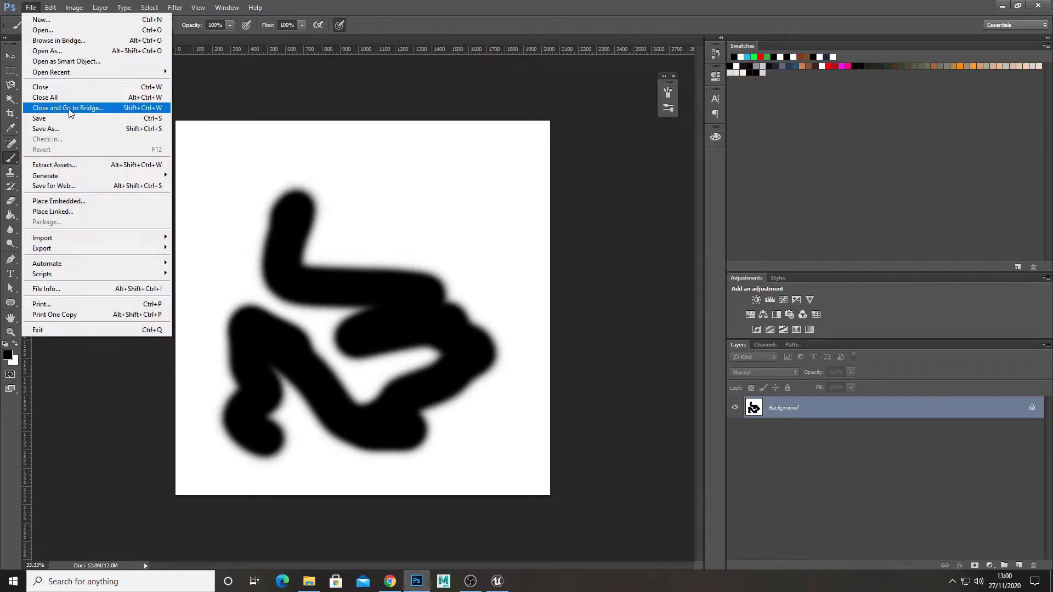
pyautogui.click(62, 132)
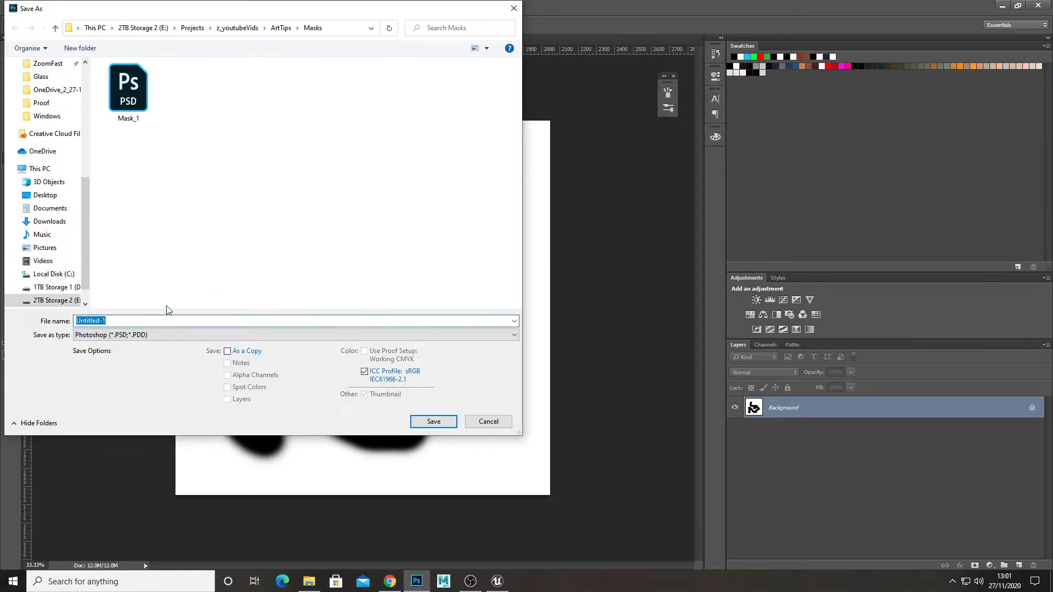
pyautogui.click(126, 335)
pyautogui.click(98, 436)
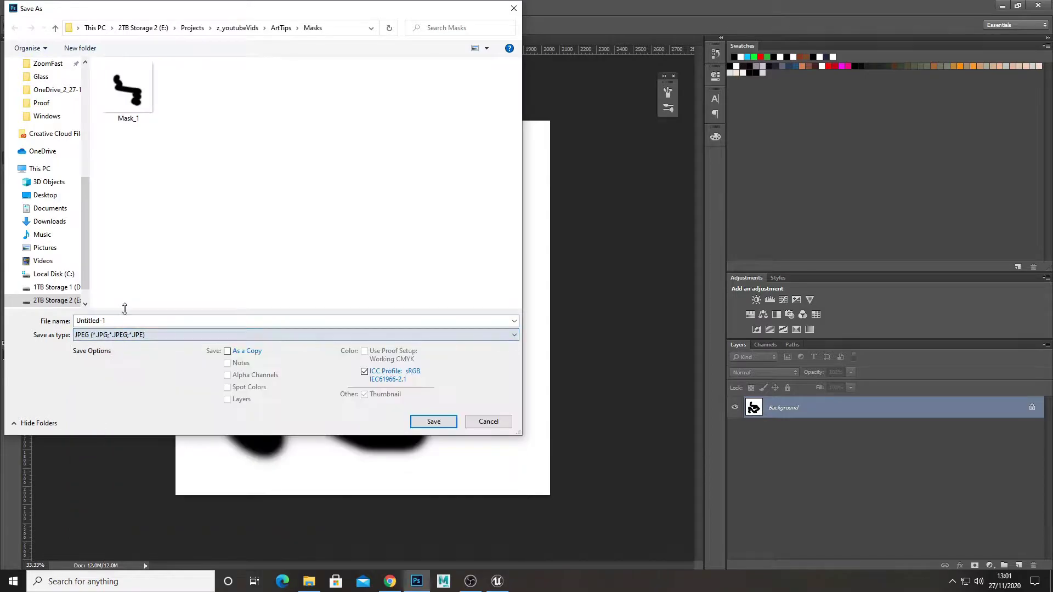
pyautogui.write('Mask')
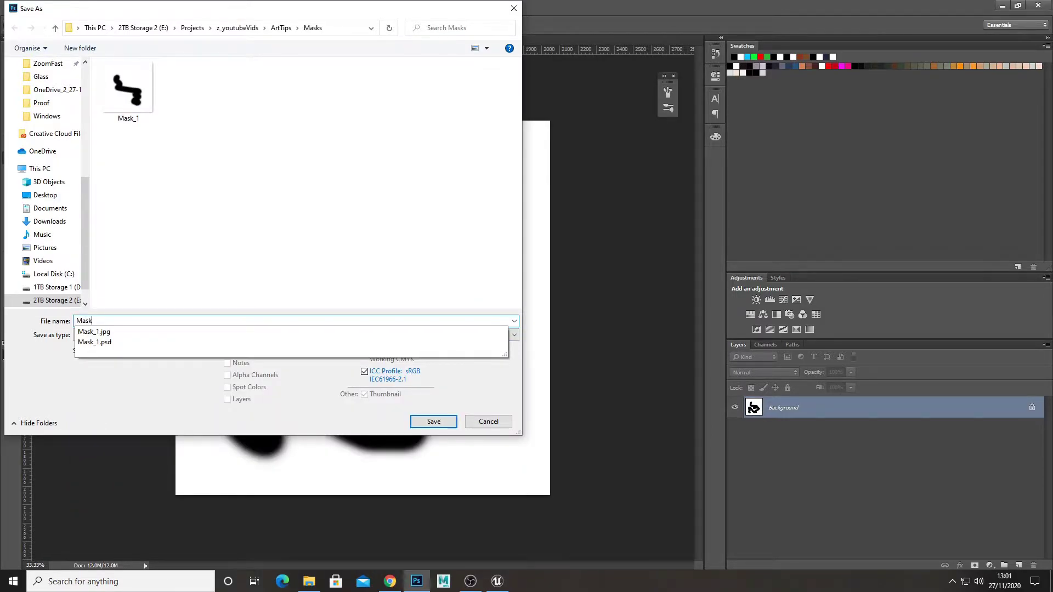
pyautogui.write('_2')
pyautogui.press('Return')
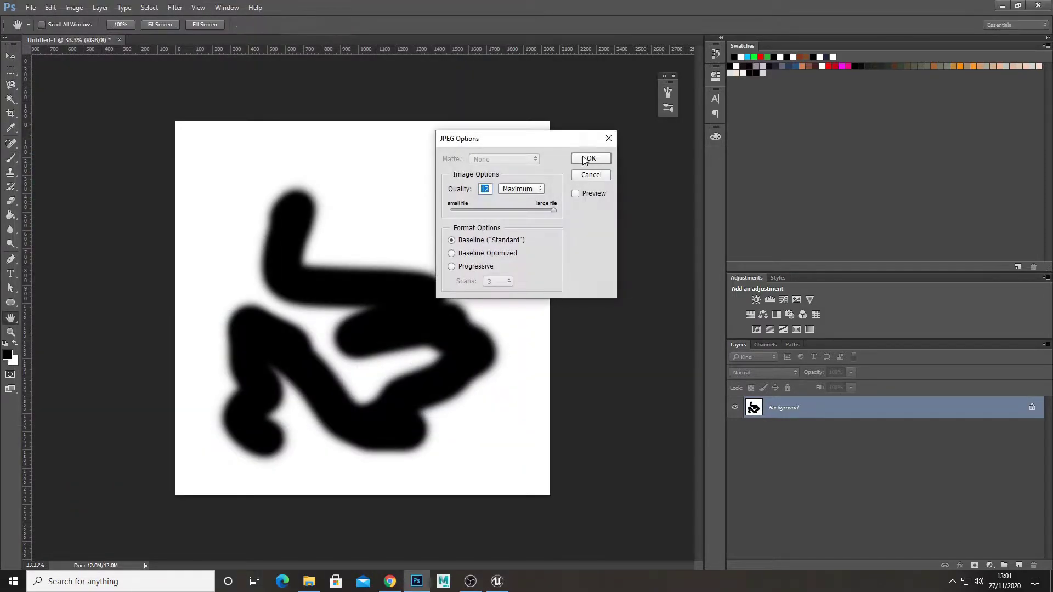
pyautogui.click(586, 161)
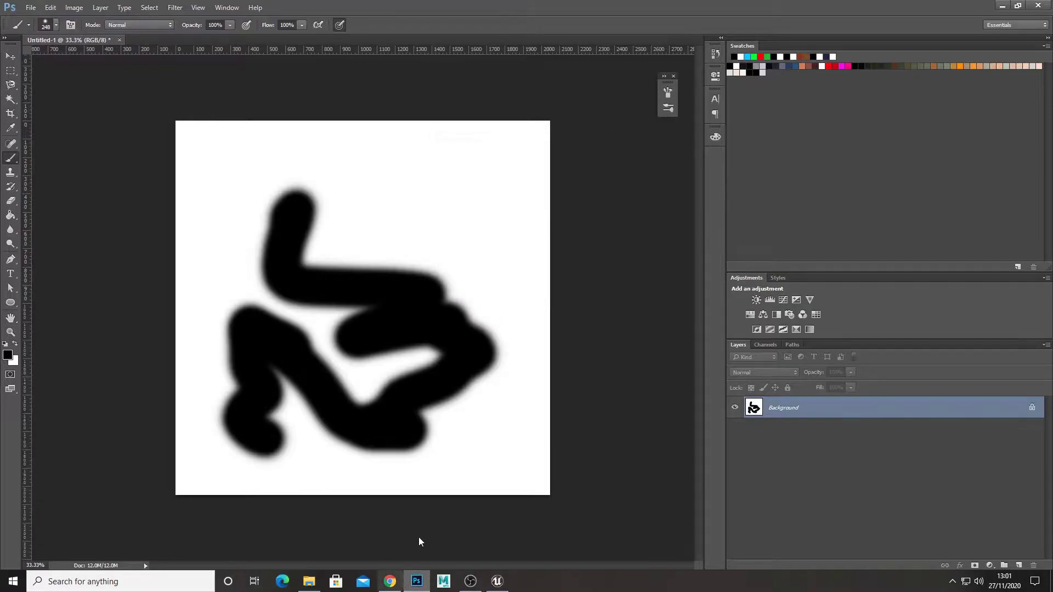
# Step: Switch to Unreal Editor and import the Mask_2 image from its folder into the ArtTips content folder
pyautogui.click(492, 583)
pyautogui.click(318, 586)
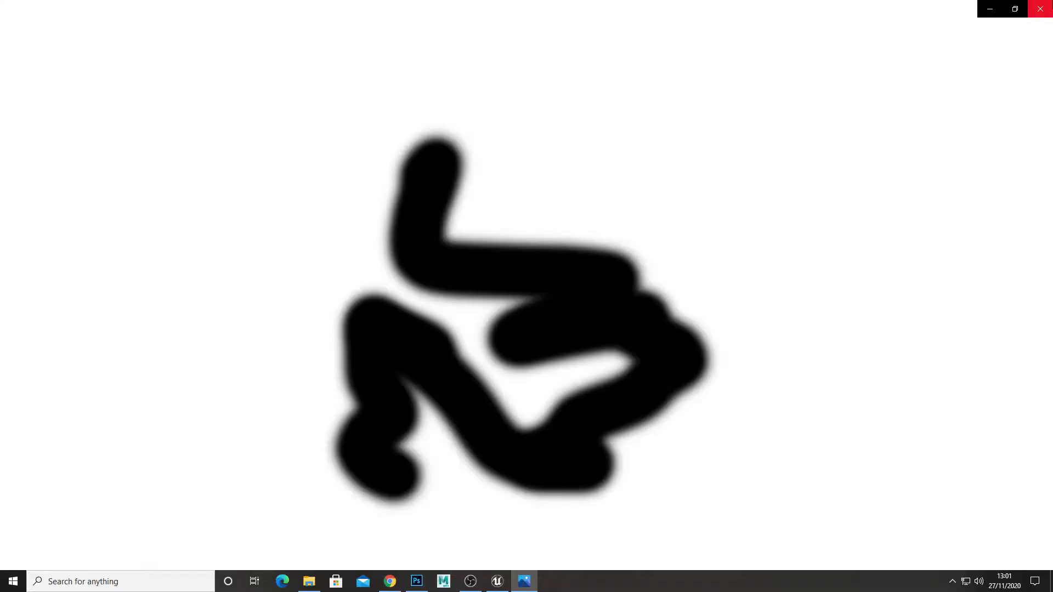
pyautogui.click(1040, 7)
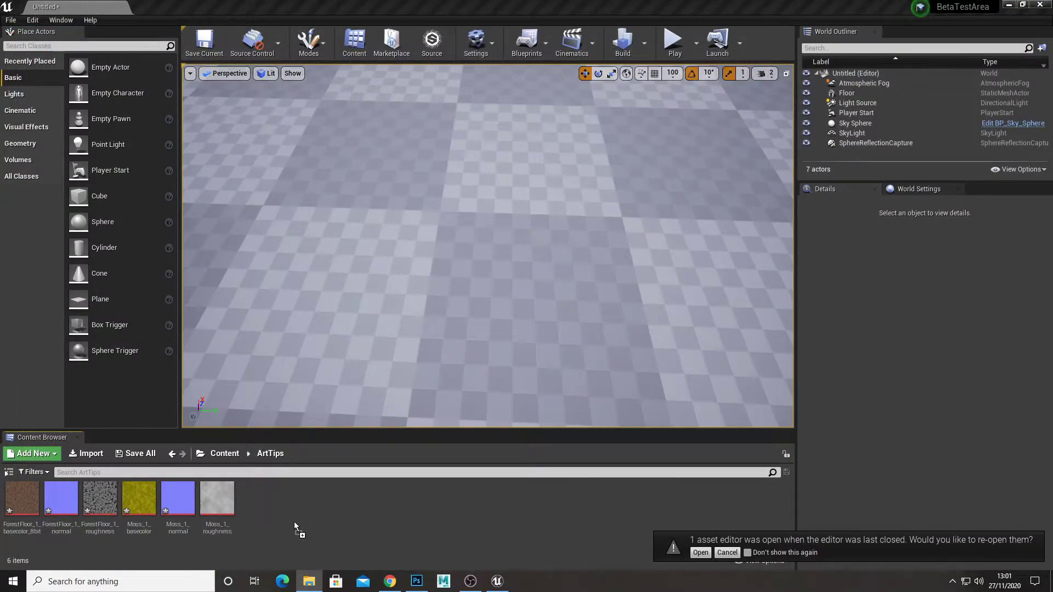
pyautogui.moveTo(295, 527); pyautogui.dragTo(296, 527)
# Step: Disable sRGB on the Mask_2 texture, save the texture and close its editor
pyautogui.doubleClick(138, 499)
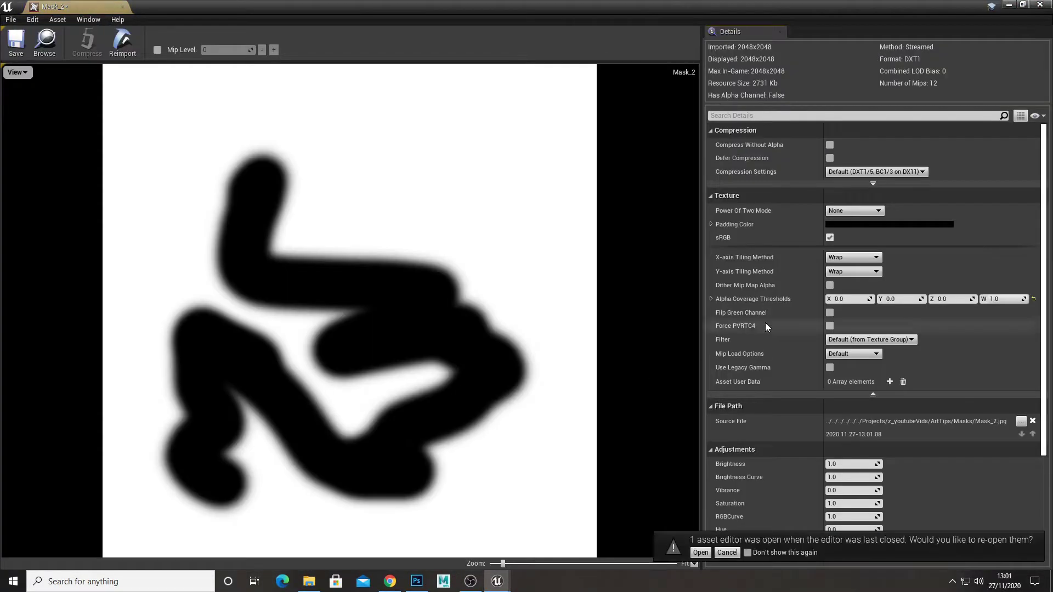
pyautogui.click(829, 239)
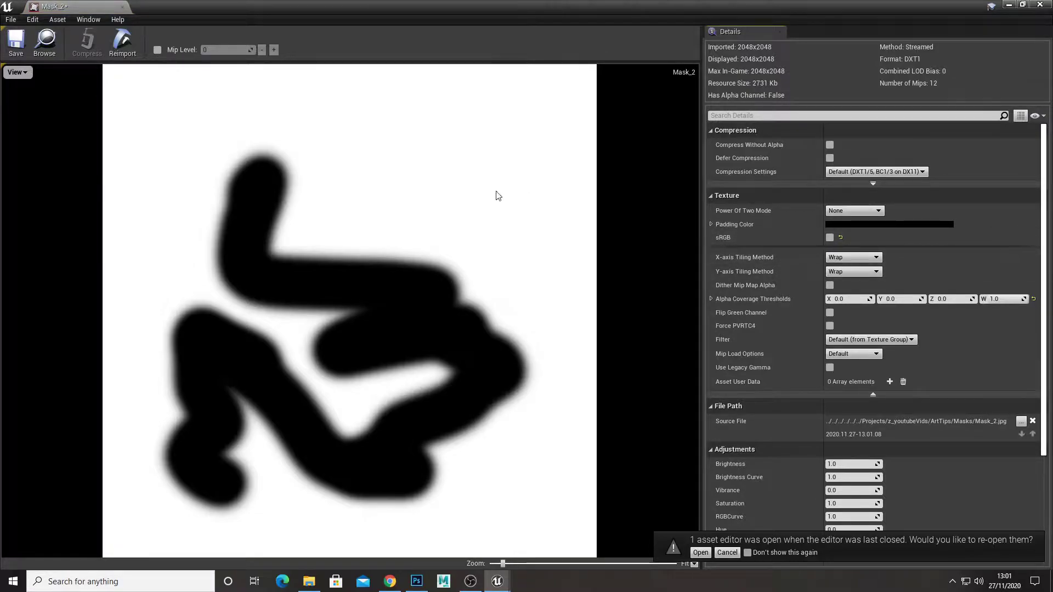
pyautogui.click(15, 43)
pyautogui.click(122, 7)
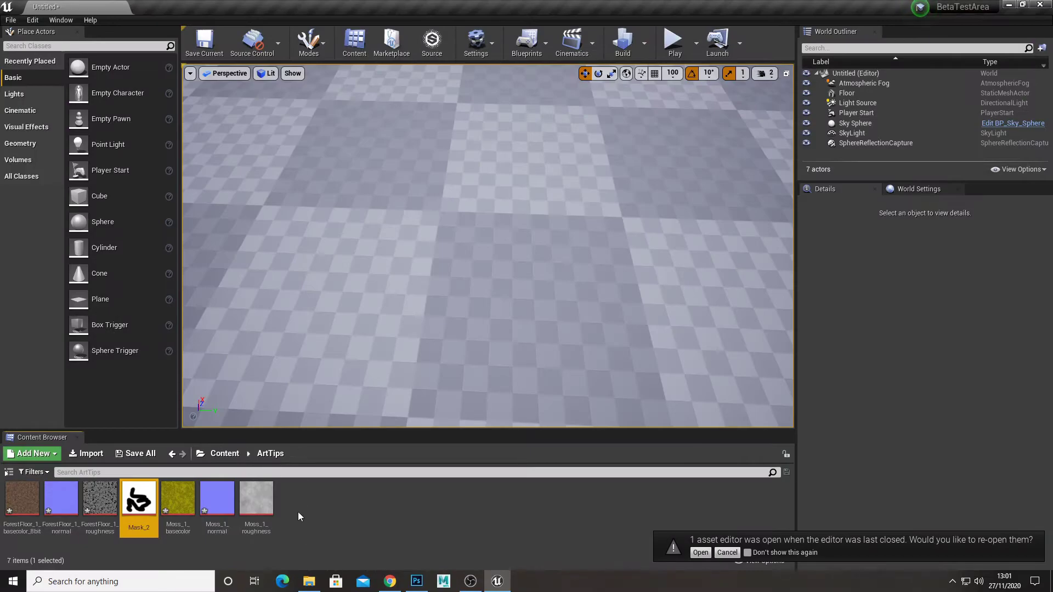
# Step: Create a material named M_Mask in the ArtTips folder and dock its editor alongside the level editor
pyautogui.rightClick(324, 524)
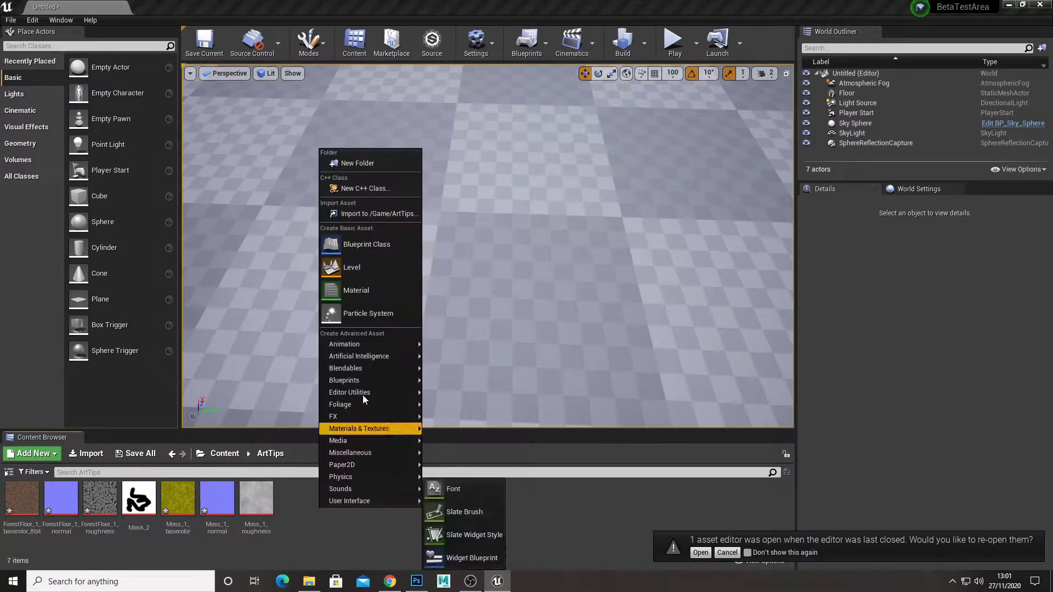
pyautogui.click(366, 291)
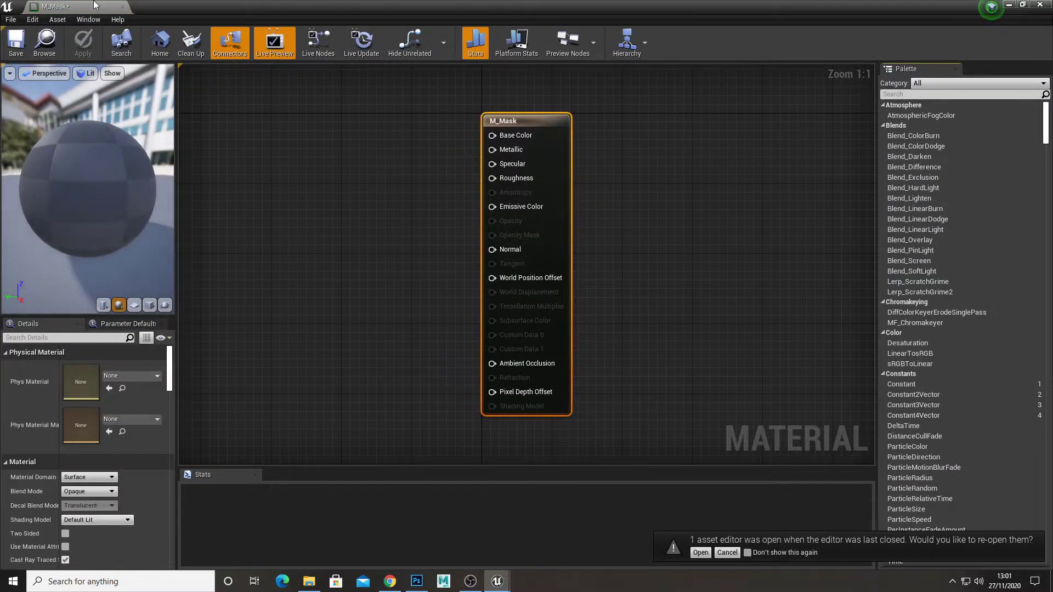
pyautogui.moveTo(94, 6); pyautogui.dragTo(244, 7)
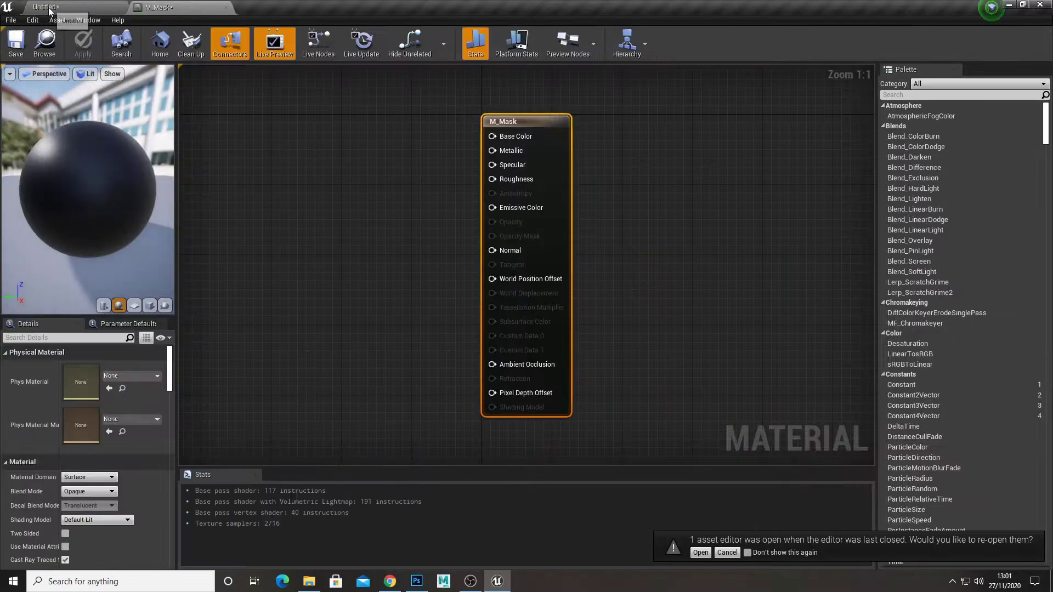
# Step: Add the Moss_1_basecolor and ForestFloor_1_basecolor_8bit textures together to the M_Mask material graph
pyautogui.click(49, 10)
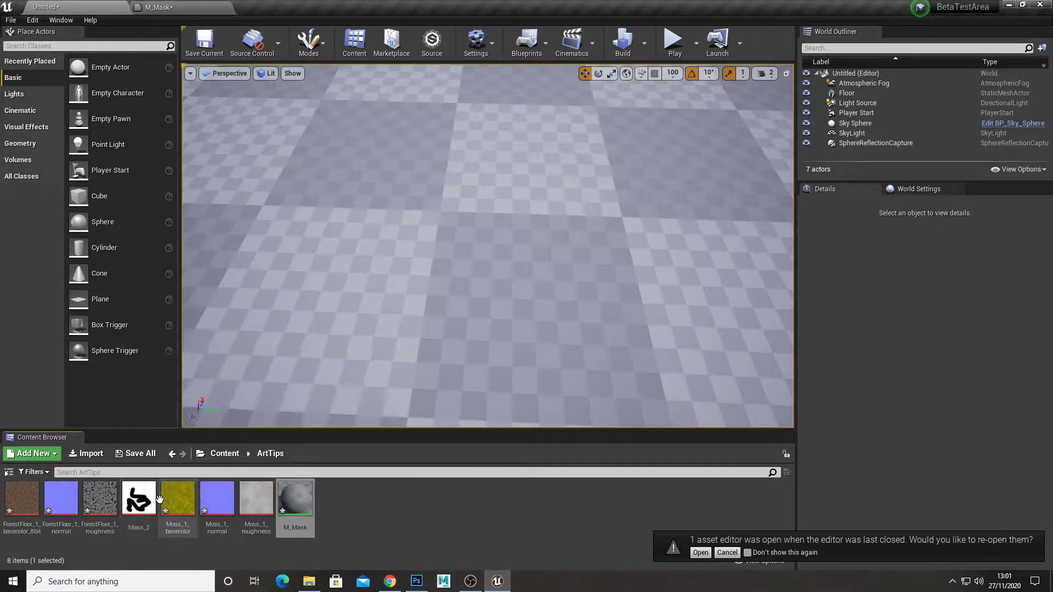
pyautogui.click(176, 499)
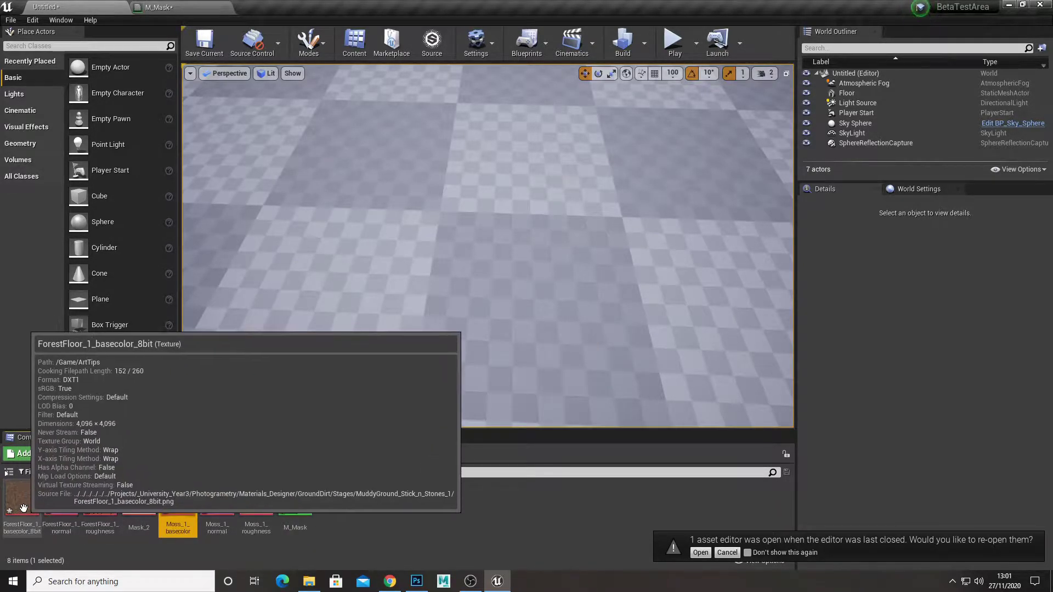
pyautogui.keyDown('ctrl'); pyautogui.click(23, 508); pyautogui.keyUp('ctrl')
pyautogui.moveTo(23, 508); pyautogui.dragTo(220, 206)
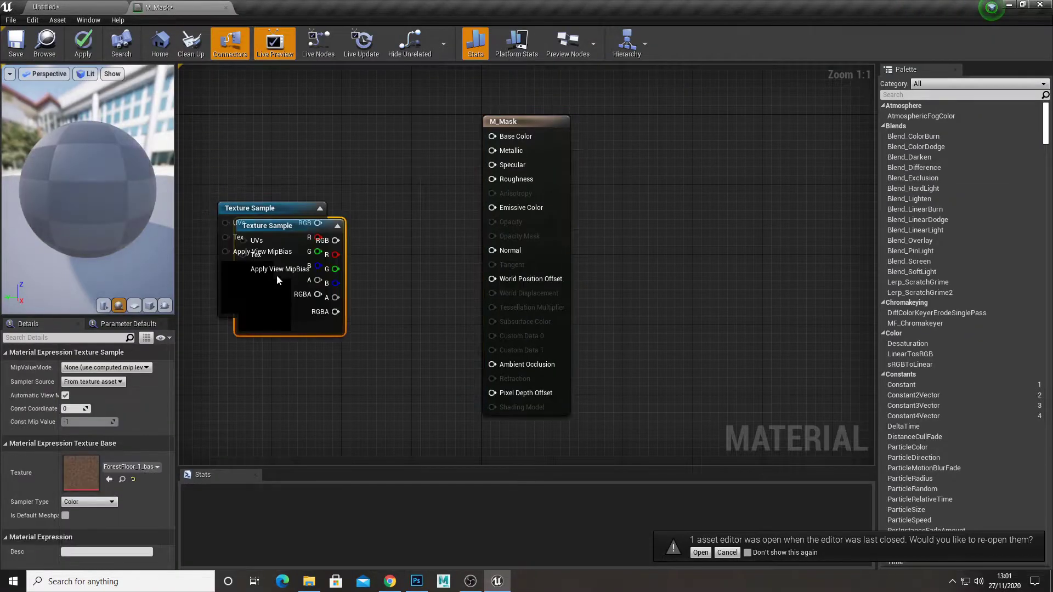
# Step: Separate the two texture samples, placing the moss above the forest floor with room before the material output node
pyautogui.moveTo(280, 308); pyautogui.dragTo(282, 389)
pyautogui.moveTo(277, 278); pyautogui.dragTo(263, 149)
pyautogui.moveTo(302, 412); pyautogui.dragTo(231, 368)
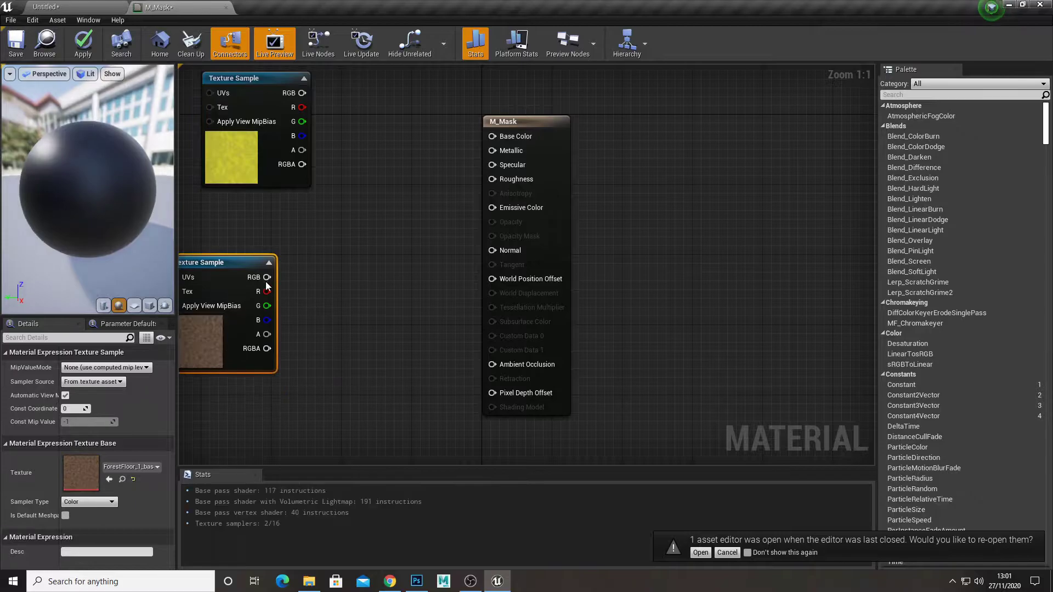
pyautogui.moveTo(267, 285); pyautogui.dragTo(298, 343, button='right')
pyautogui.moveTo(300, 228); pyautogui.dragTo(282, 228)
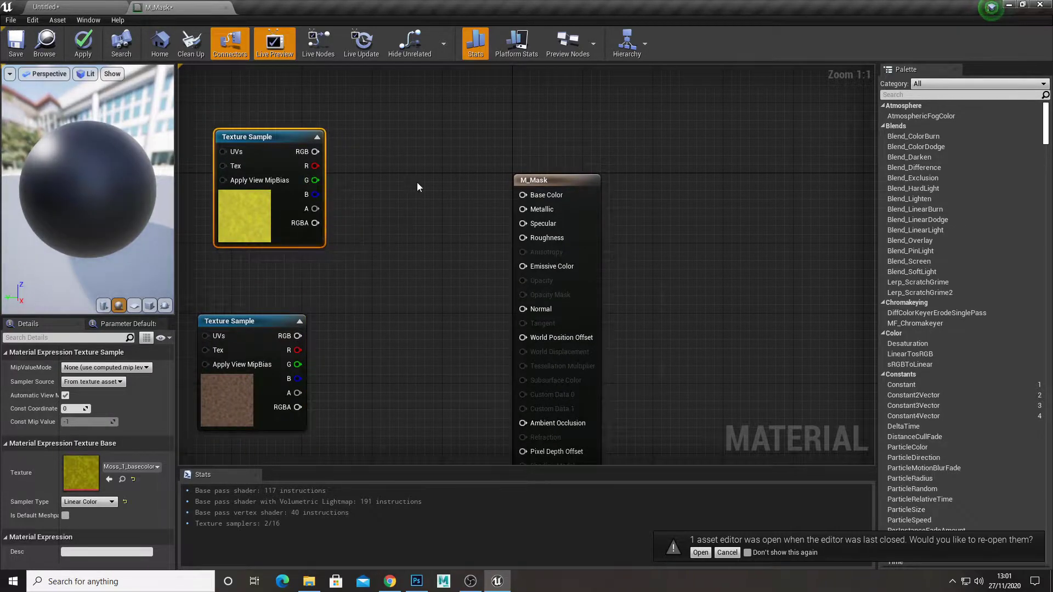
pyautogui.moveTo(409, 195); pyautogui.dragTo(470, 223, button='right')
pyautogui.moveTo(338, 223); pyautogui.dragTo(306, 223)
pyautogui.moveTo(397, 247); pyautogui.dragTo(426, 228, button='right')
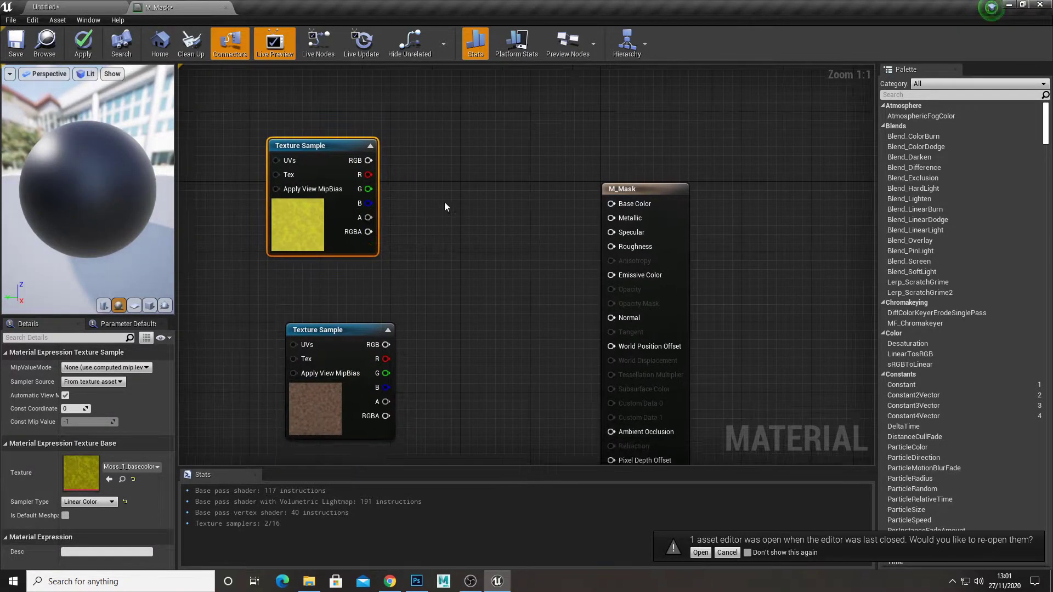
# Step: Add a Lerp node and connect the moss RGB to input A and the forest floor RGB to input B
pyautogui.click(444, 203)
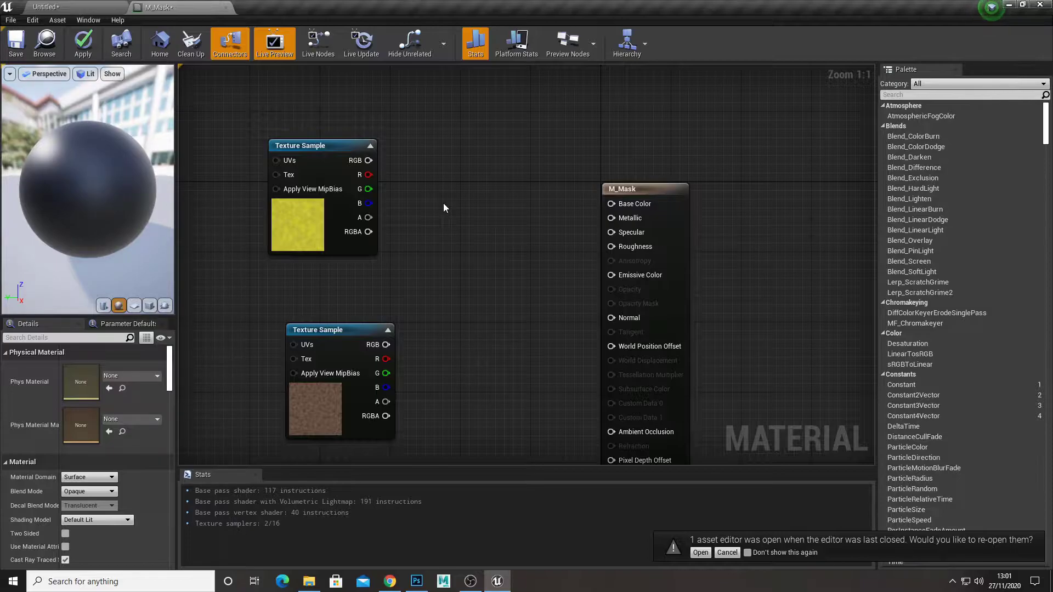
pyautogui.click(444, 207)
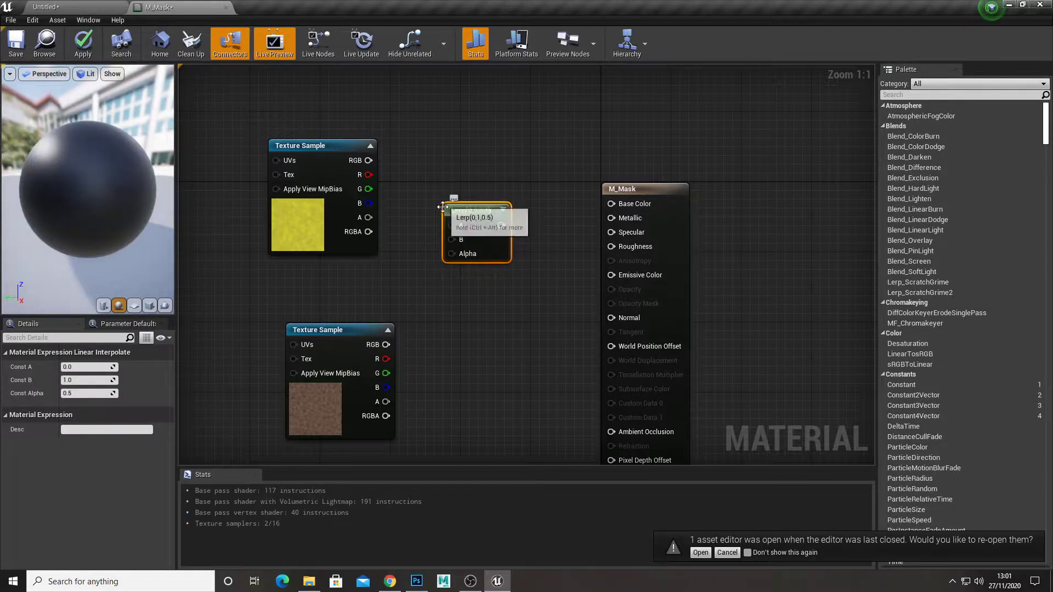
pyautogui.moveTo(369, 160); pyautogui.dragTo(451, 225)
pyautogui.moveTo(386, 345); pyautogui.dragTo(451, 239)
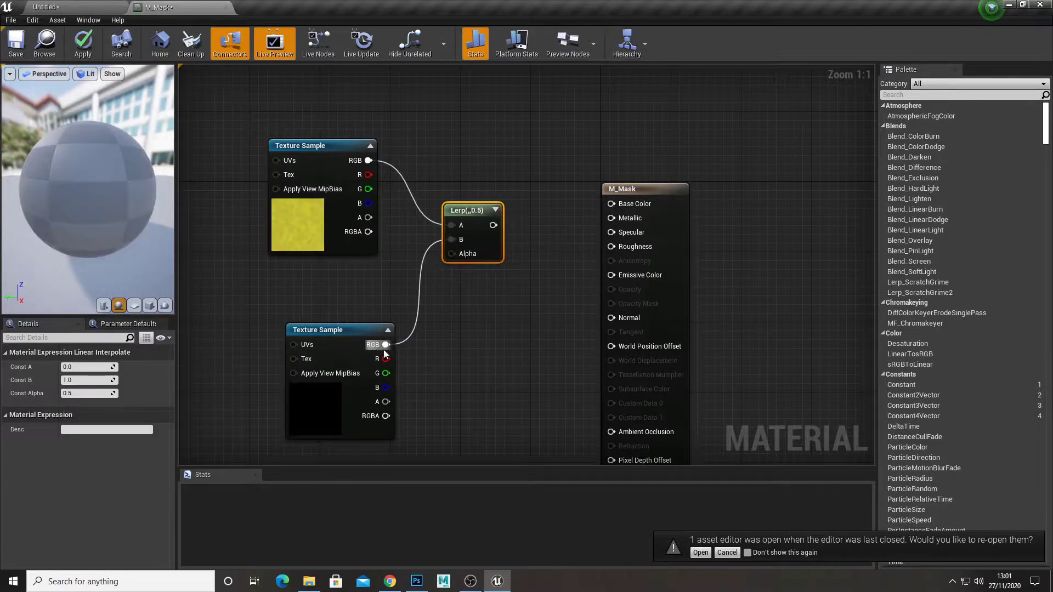
pyautogui.moveTo(283, 355); pyautogui.dragTo(282, 355)
pyautogui.click(521, 247)
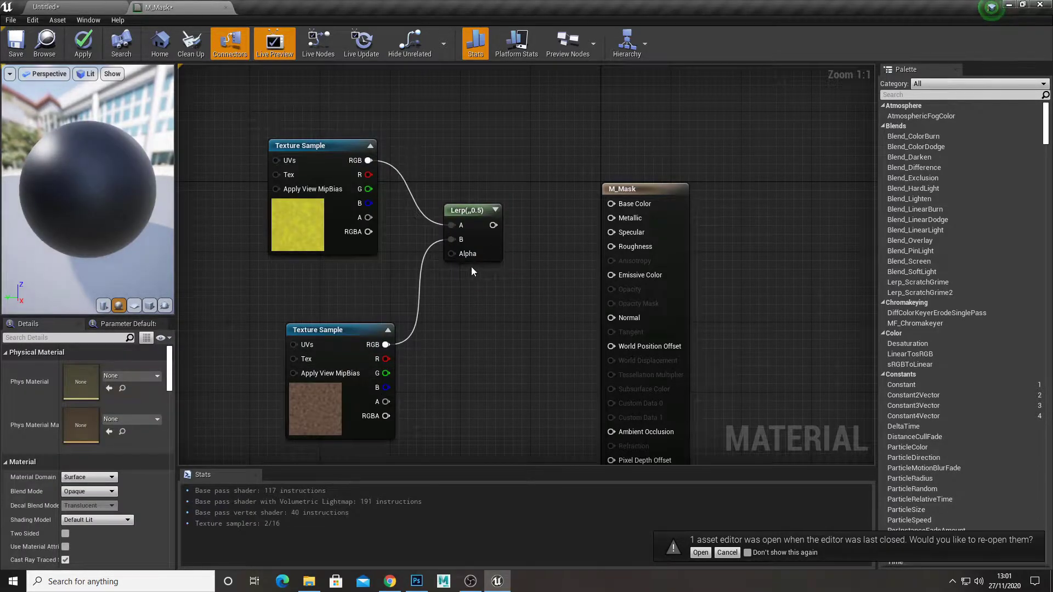
# Step: Add the Mask_2 texture to the M_Mask graph and arrange it below the forest floor sample
pyautogui.click(88, 6)
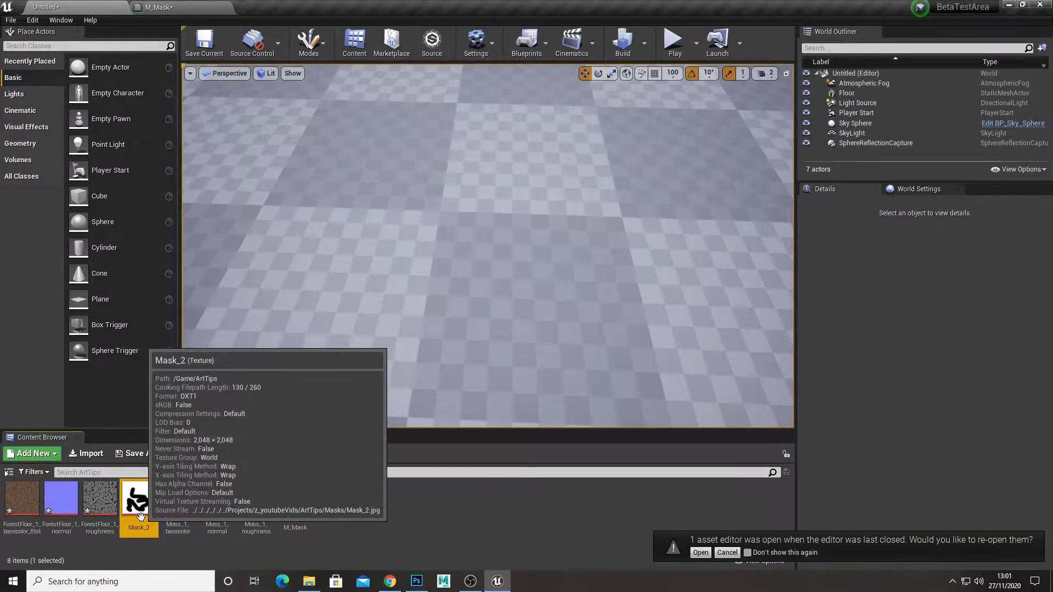
pyautogui.moveTo(139, 499); pyautogui.dragTo(446, 376)
pyautogui.click(346, 403)
pyautogui.moveTo(499, 418); pyautogui.dragTo(373, 446)
# Step: Connect the mask's RGB to the Lerp Alpha and the Lerp output to Base Color, and apply the material
pyautogui.moveTo(435, 393); pyautogui.dragTo(450, 247)
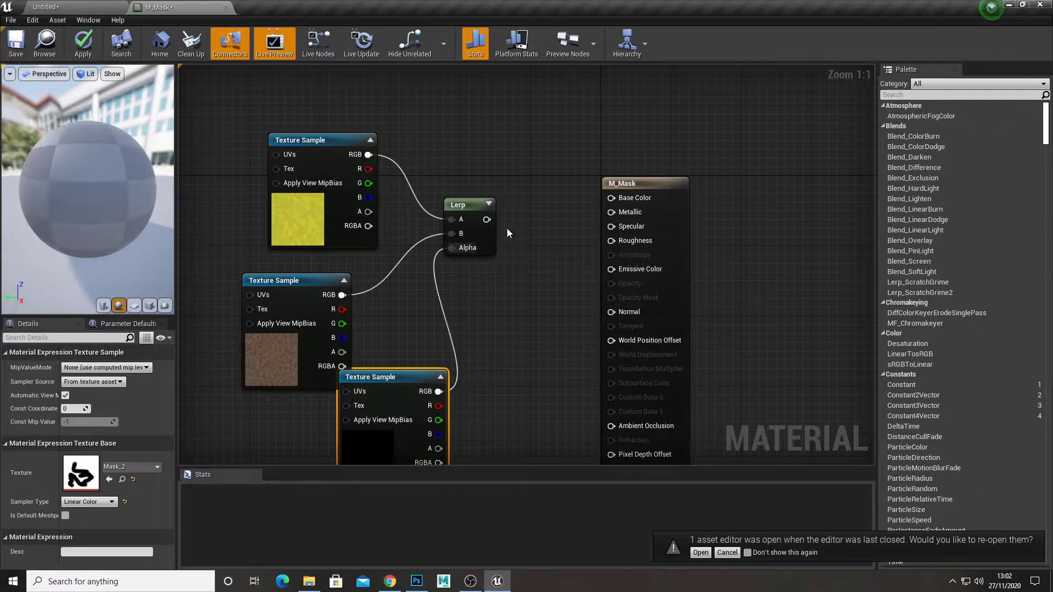
pyautogui.moveTo(508, 218); pyautogui.dragTo(613, 198)
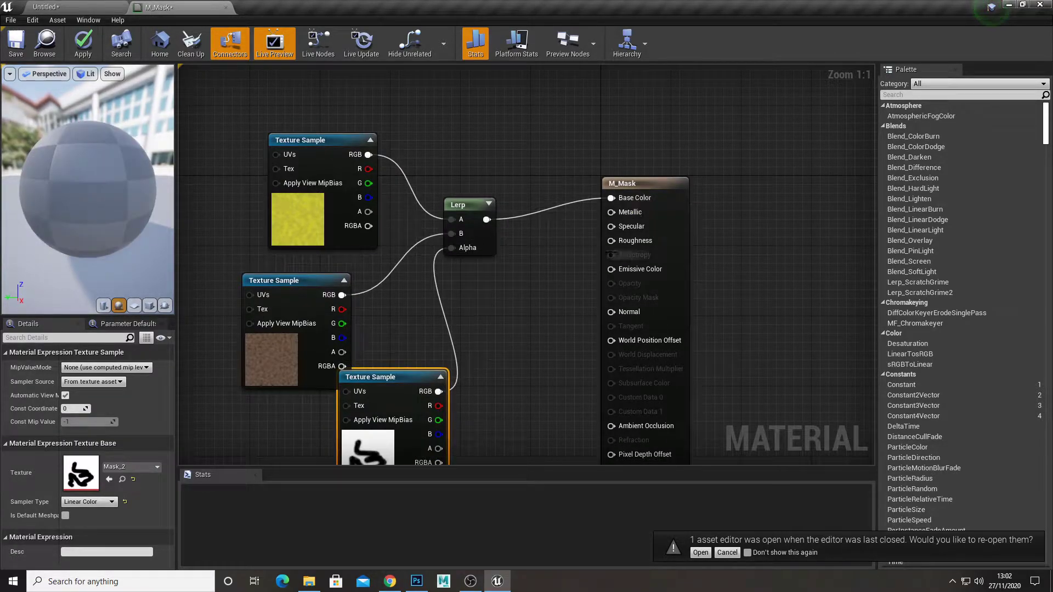
pyautogui.click(87, 54)
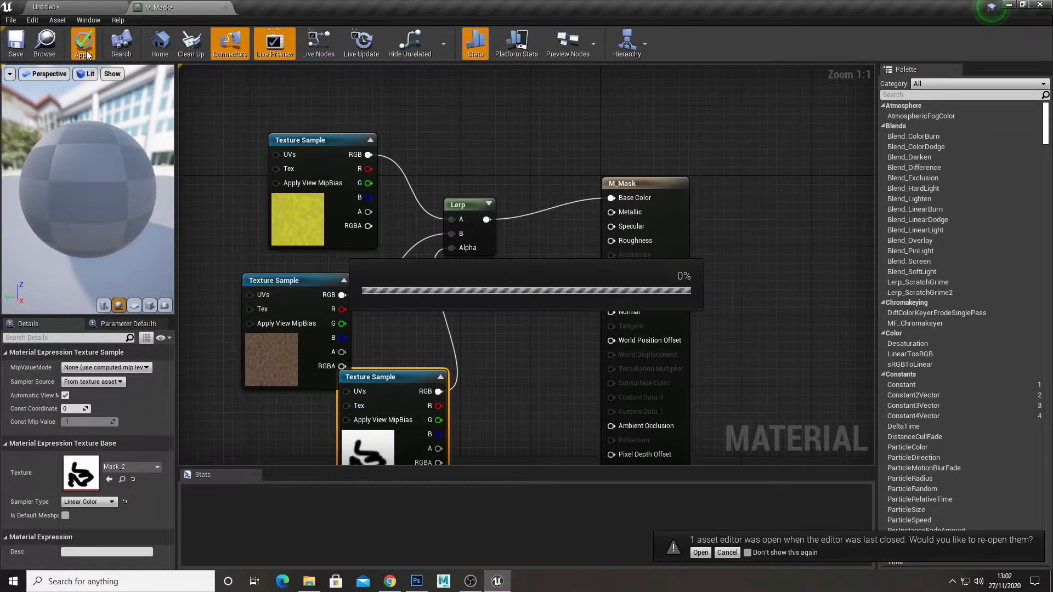
# Step: Return to the level and place a Plane just above the floor in front of the player start
pyautogui.click(76, 5)
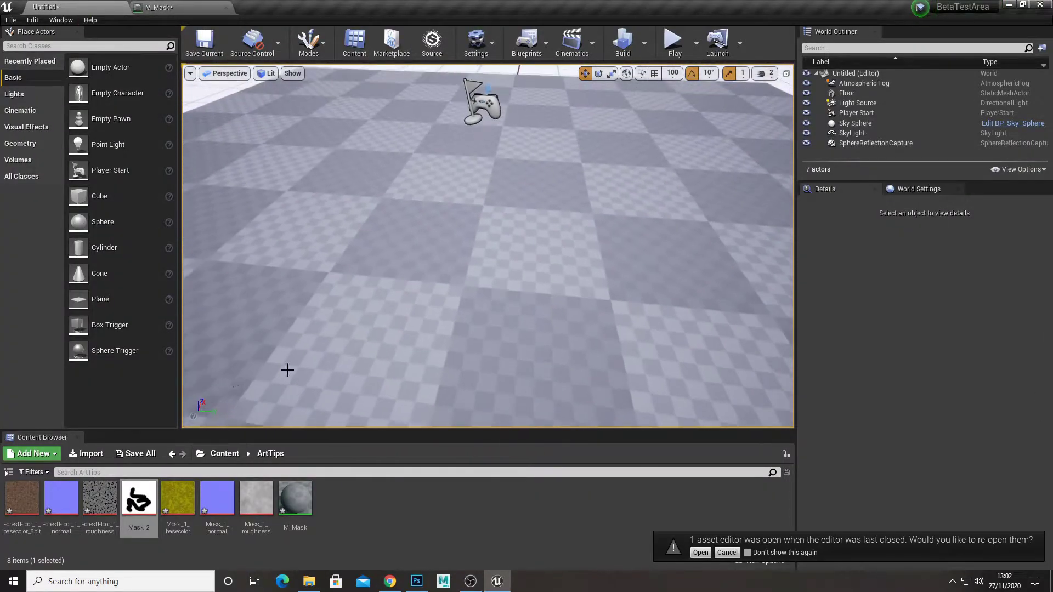
pyautogui.moveTo(101, 299); pyautogui.dragTo(501, 286)
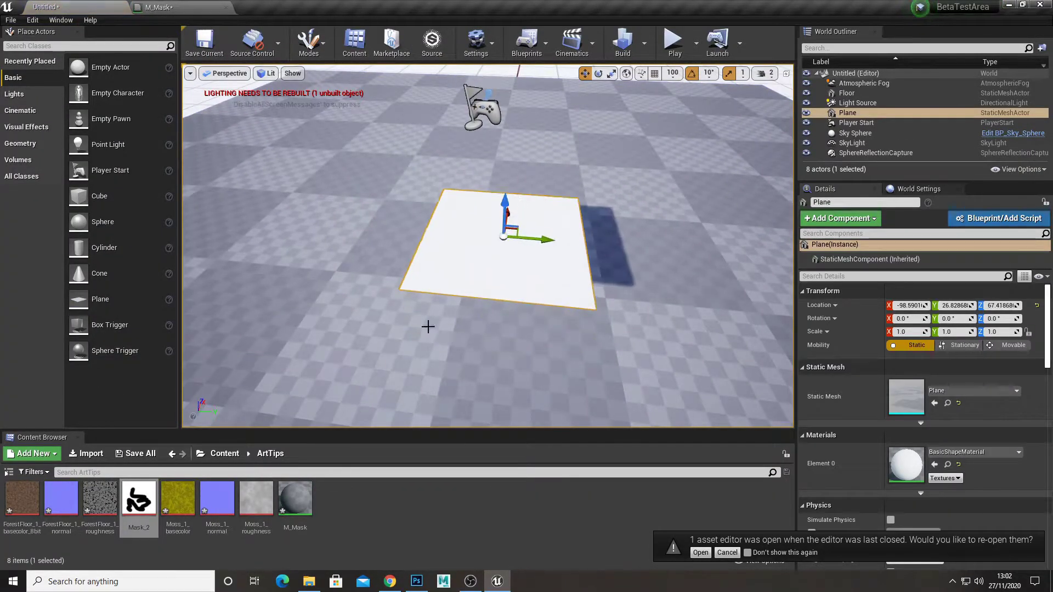
# Step: Apply the M_Mask material to the plane and inspect the moss and forest floor blend up close
pyautogui.moveTo(295, 499); pyautogui.dragTo(470, 240)
pyautogui.moveTo(471, 240); pyautogui.dragTo(483, 181)
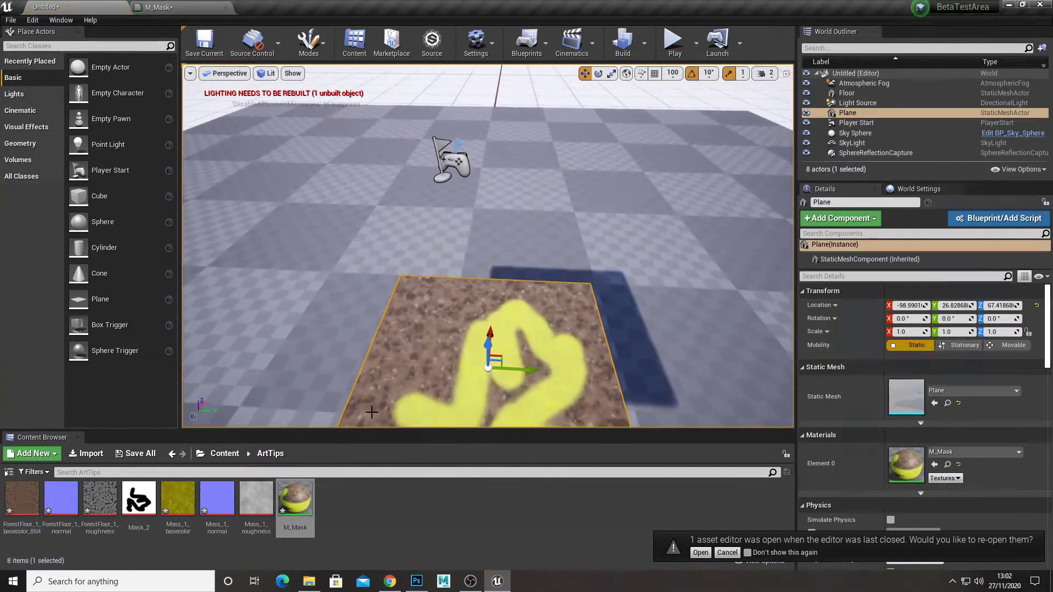
pyautogui.moveTo(371, 299); pyautogui.dragTo(379, 396, button='right')
pyautogui.moveTo(516, 262); pyautogui.dragTo(515, 307, button='right')
pyautogui.press('w')
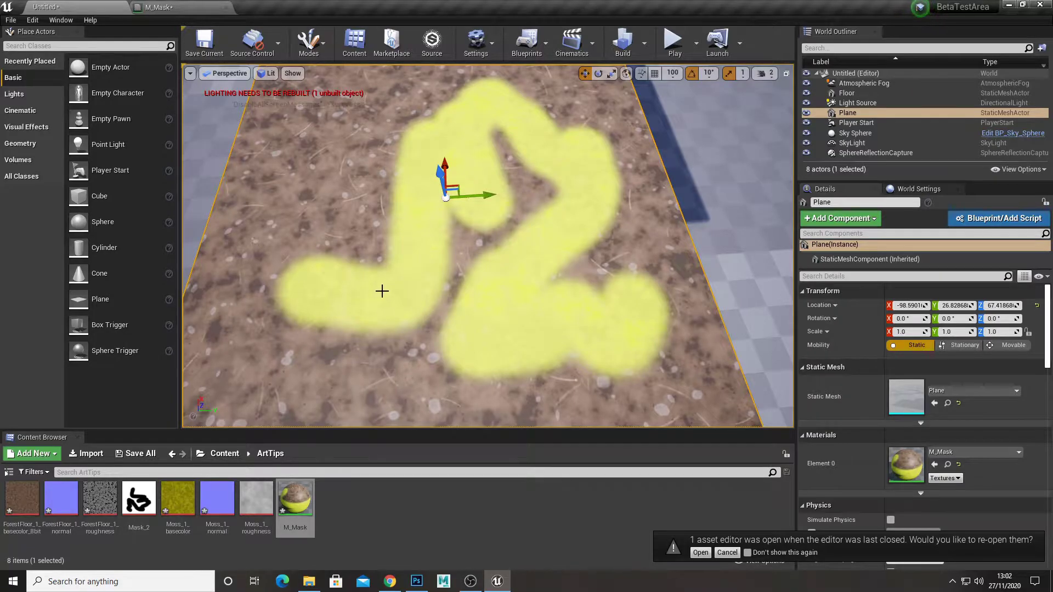
pyautogui.scroll(-5, 383, 291)
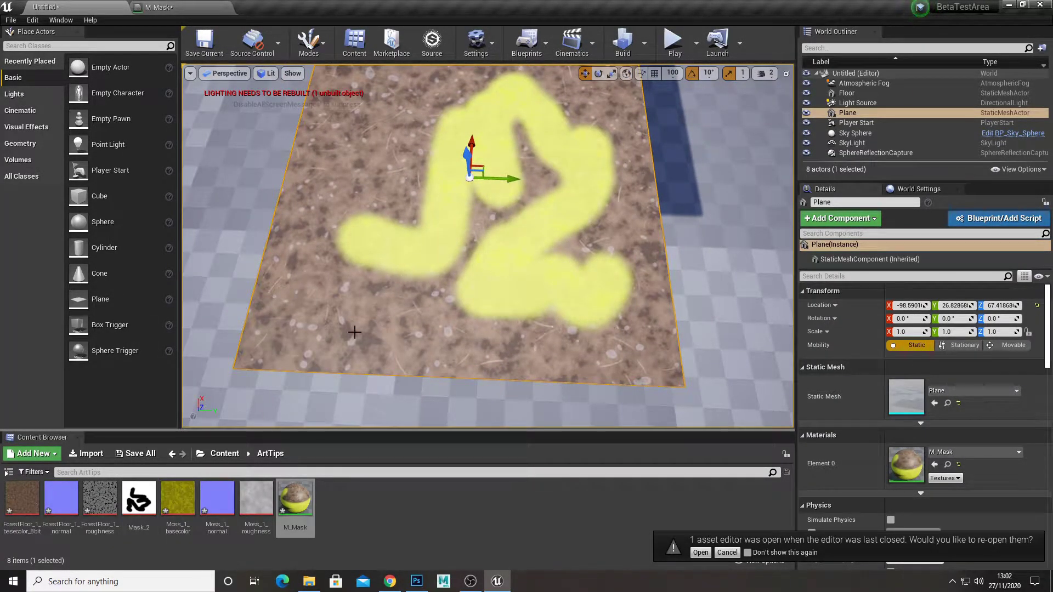
# Step: Return to the M_Mask graph and rearrange the moss, forest floor and mask texture samples with more space between them
pyautogui.click(184, 4)
pyautogui.moveTo(353, 242); pyautogui.dragTo(416, 107, button='right')
pyautogui.scroll(-3, 340, 214)
pyautogui.moveTo(338, 212); pyautogui.dragTo(341, 280, button='right')
pyautogui.moveTo(300, 140); pyautogui.dragTo(379, 266)
pyautogui.moveTo(383, 272); pyautogui.dragTo(290, 222)
pyautogui.click(266, 186)
pyautogui.moveTo(254, 136); pyautogui.dragTo(345, 274)
pyautogui.moveTo(340, 284); pyautogui.dragTo(244, 235)
pyautogui.moveTo(413, 355); pyautogui.dragTo(354, 361)
# Step: Add a Multiply node between the mask sample and the Lerp, and connect the mask's RGB to its A input
pyautogui.click(400, 251)
pyautogui.press('m')
pyautogui.click(402, 250)
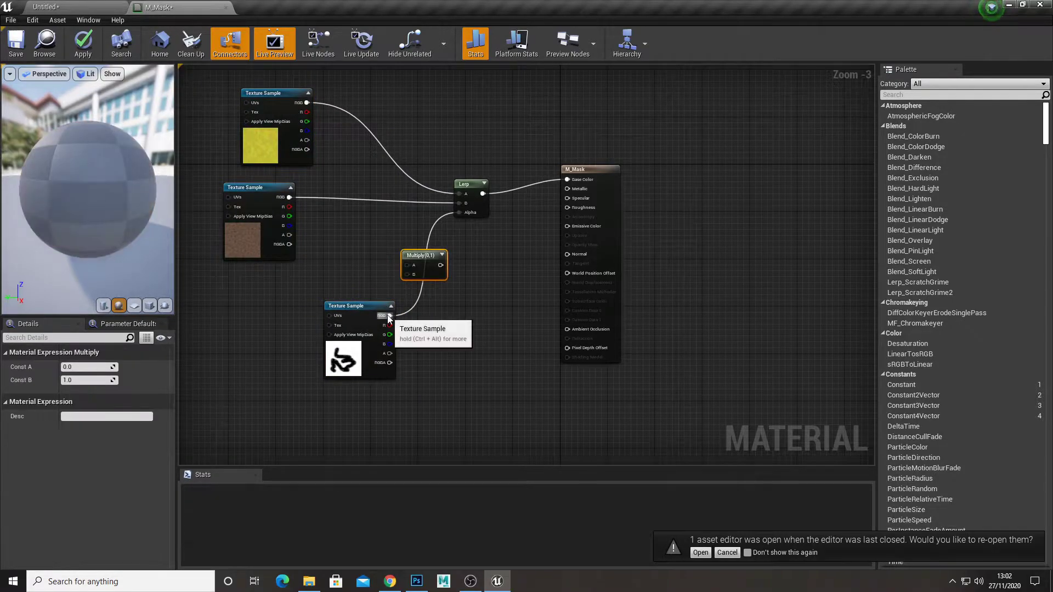
pyautogui.moveTo(388, 316); pyautogui.dragTo(407, 265)
pyautogui.moveTo(426, 261); pyautogui.dragTo(455, 259)
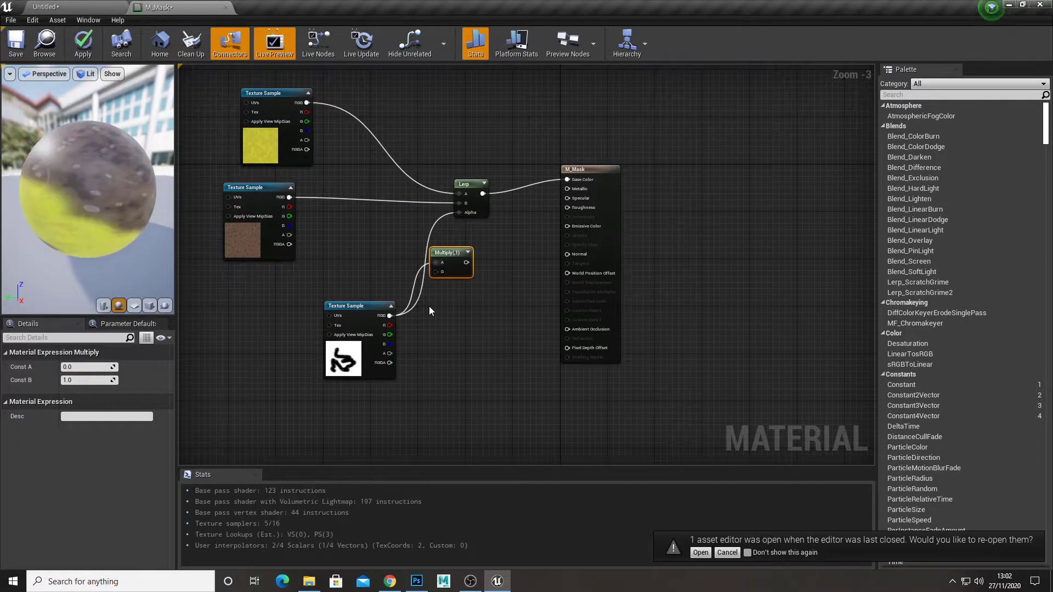
# Step: Add a scalar parameter named Opacity below the Multiply node and connect it to Multiply's B input
pyautogui.click(429, 306)
pyautogui.write('ssssssss')
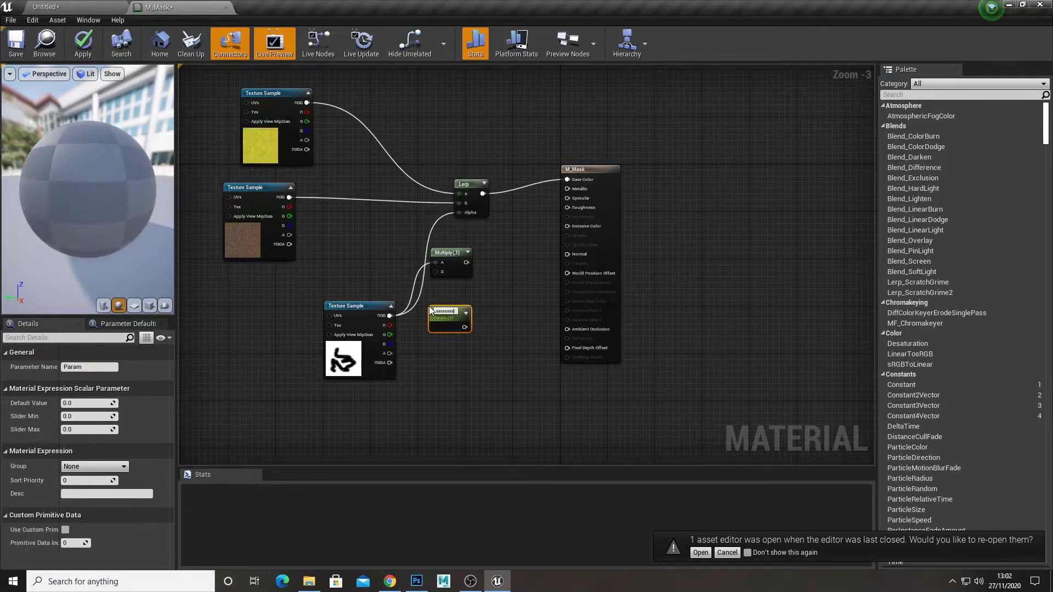
pyautogui.press('BackSpace')
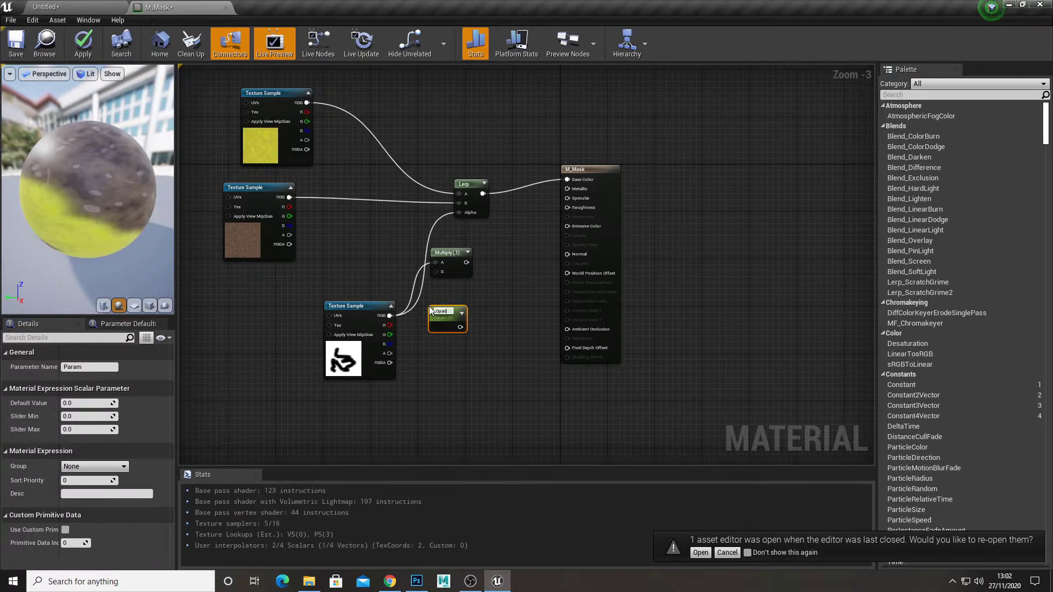
pyautogui.scroll(3, 431, 311)
pyautogui.click(287, 360)
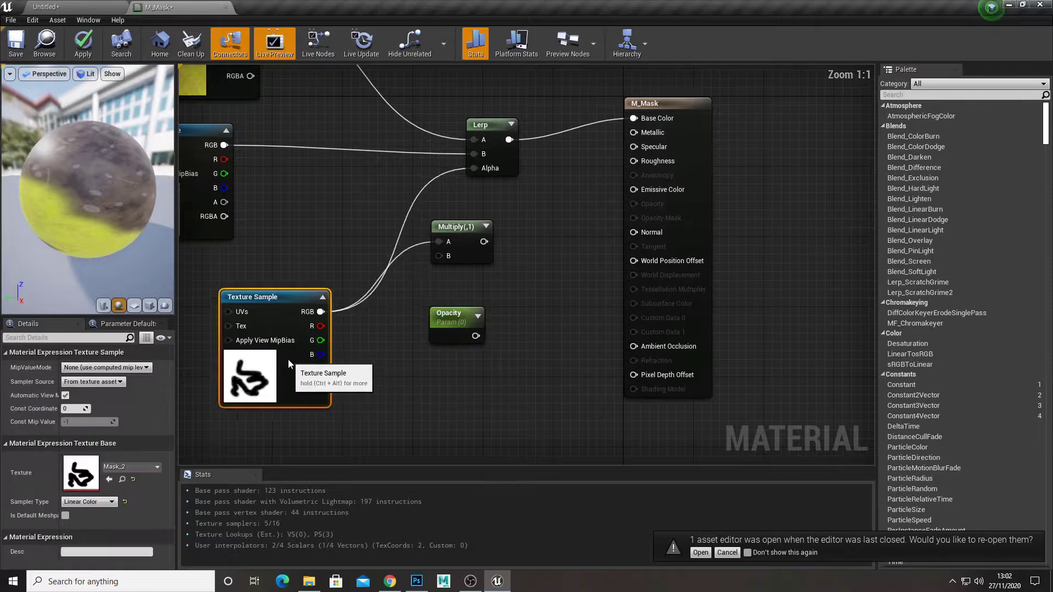
pyautogui.moveTo(475, 336); pyautogui.dragTo(441, 256)
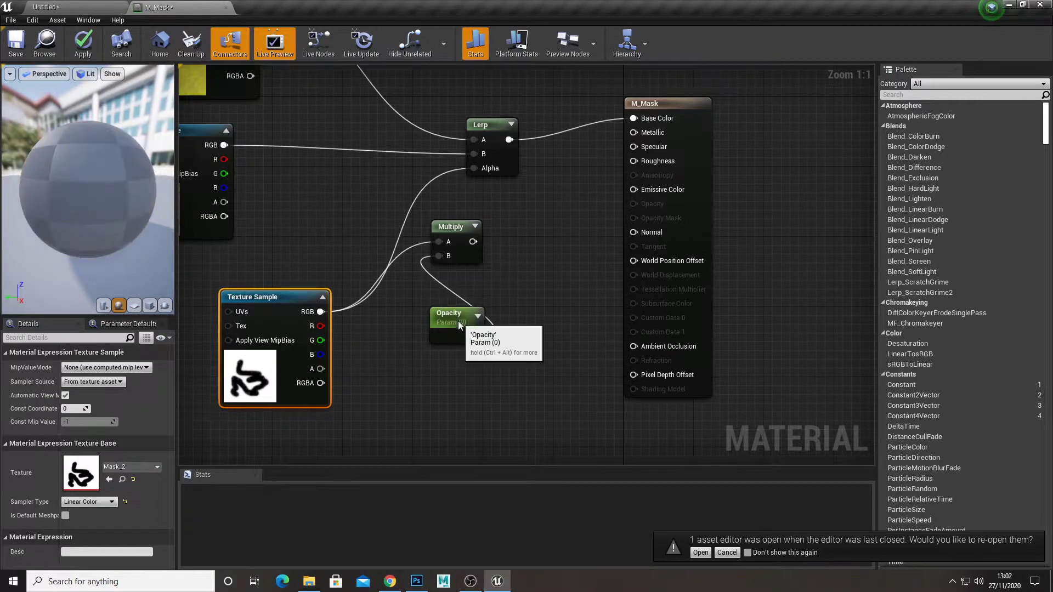
# Step: Set the Opacity parameter's default value to 1 and connect the Multiply output to the Lerp Alpha, applying the material
pyautogui.click(455, 317)
pyautogui.click(91, 403)
pyautogui.write('1')
pyautogui.press('Return')
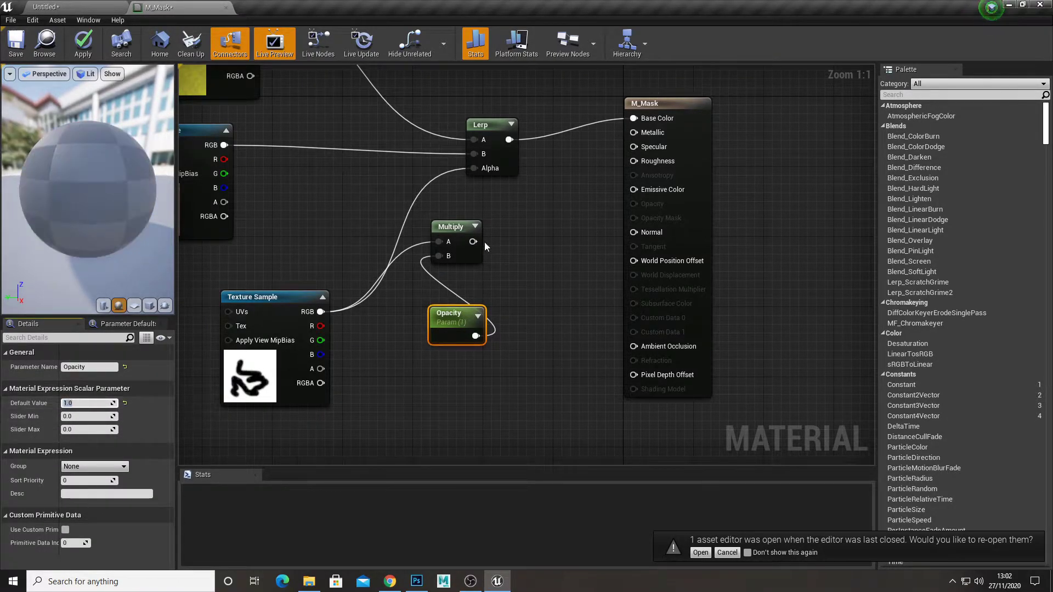
pyautogui.moveTo(485, 172); pyautogui.dragTo(485, 170)
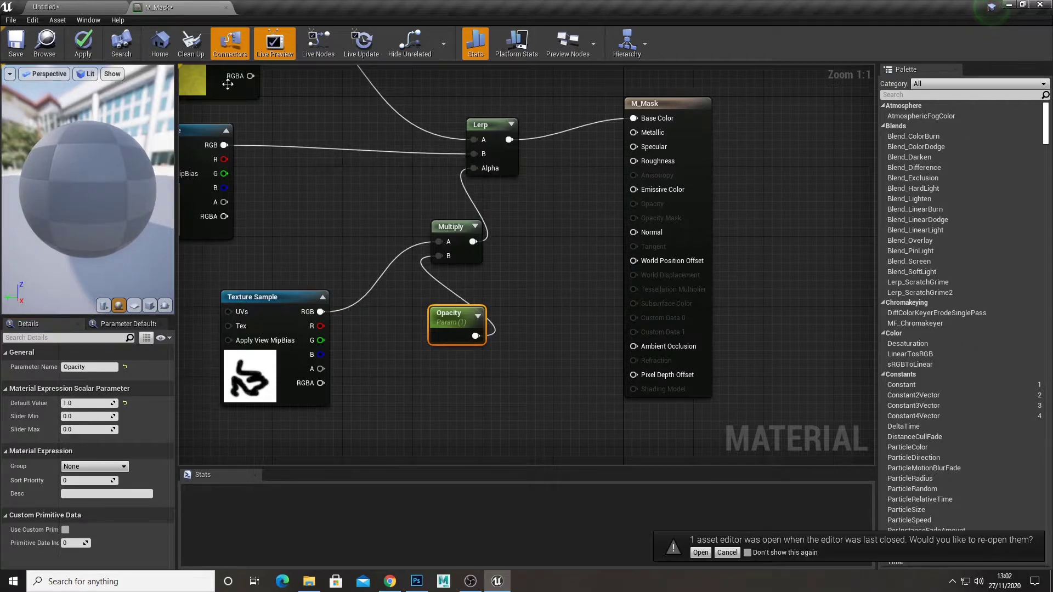
pyautogui.click(90, 45)
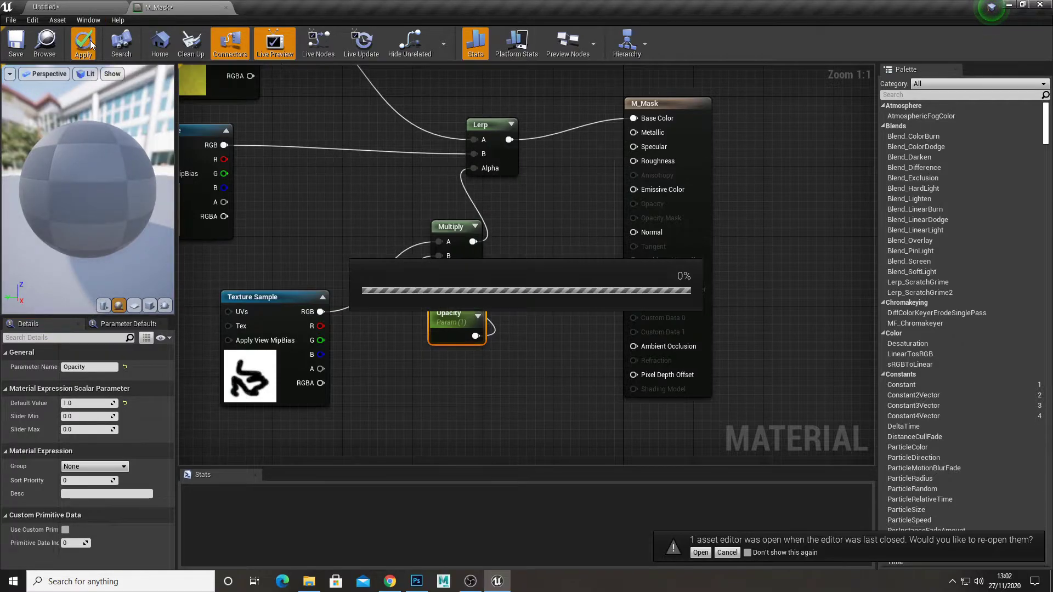
# Step: Create a material instance of M_Mask named M_Mask_Inst and apply it to the plane in the level
pyautogui.click(59, 5)
pyautogui.rightClick(288, 503)
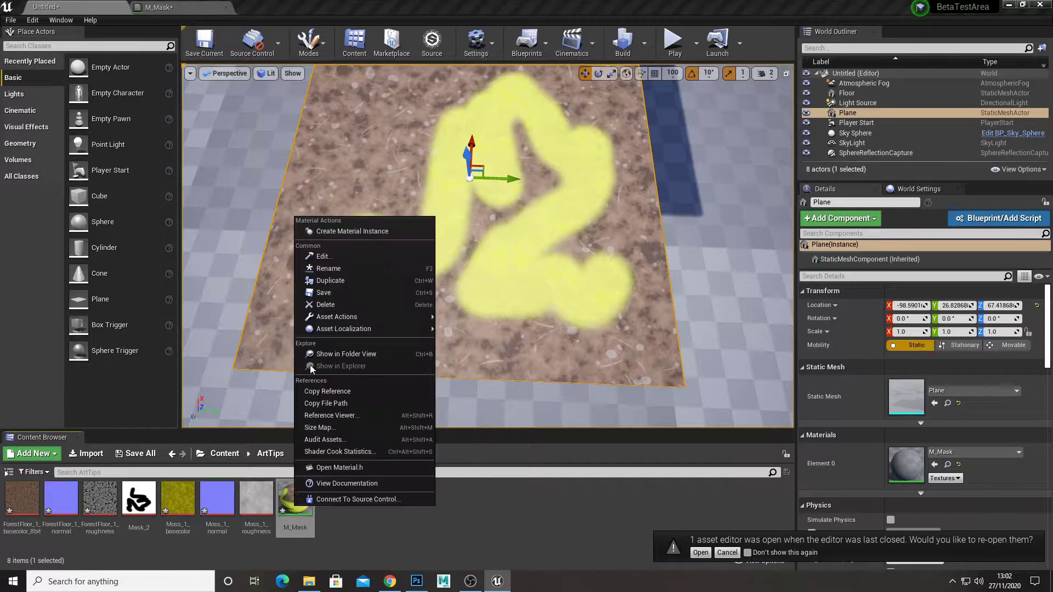
pyautogui.click(341, 228)
pyautogui.press('Return')
pyautogui.moveTo(342, 505); pyautogui.dragTo(430, 277)
pyautogui.moveTo(403, 397); pyautogui.dragTo(403, 359, button='right')
# Step: Open M_Mask_Inst in a floating window over the level, enable its Opacity override, and lower it to about 0.65
pyautogui.doubleClick(332, 499)
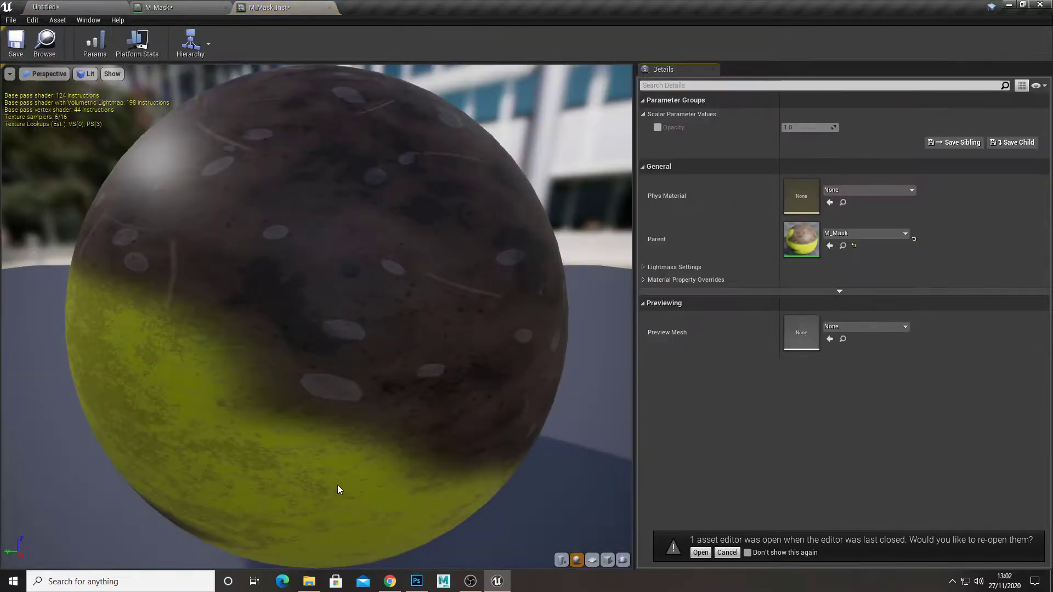
pyautogui.moveTo(283, 7); pyautogui.dragTo(505, 130)
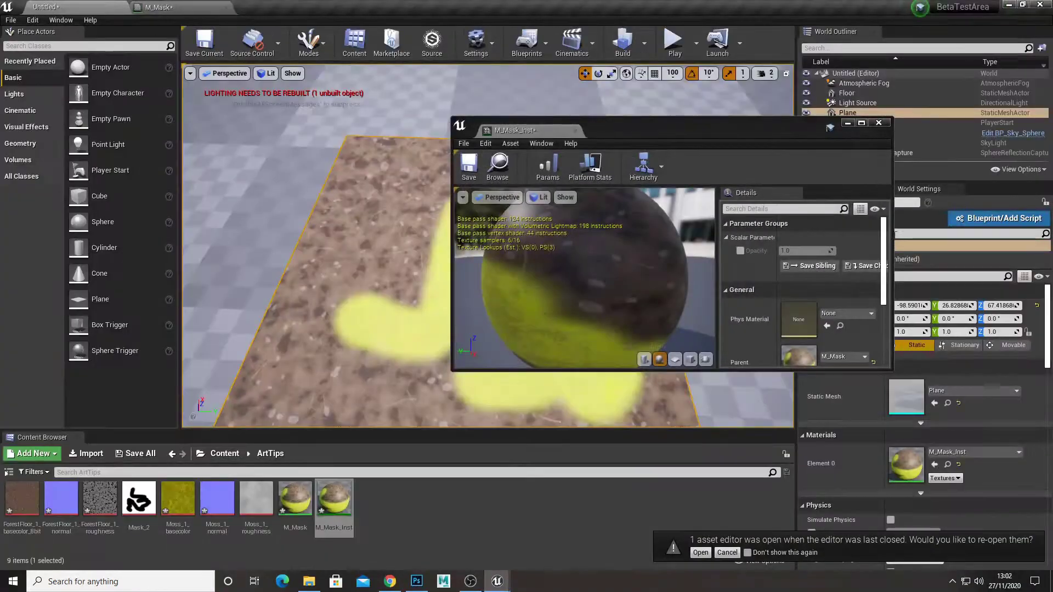
pyautogui.click(741, 251)
pyautogui.moveTo(713, 127); pyautogui.dragTo(805, 82)
pyautogui.moveTo(881, 205); pyautogui.dragTo(851, 205)
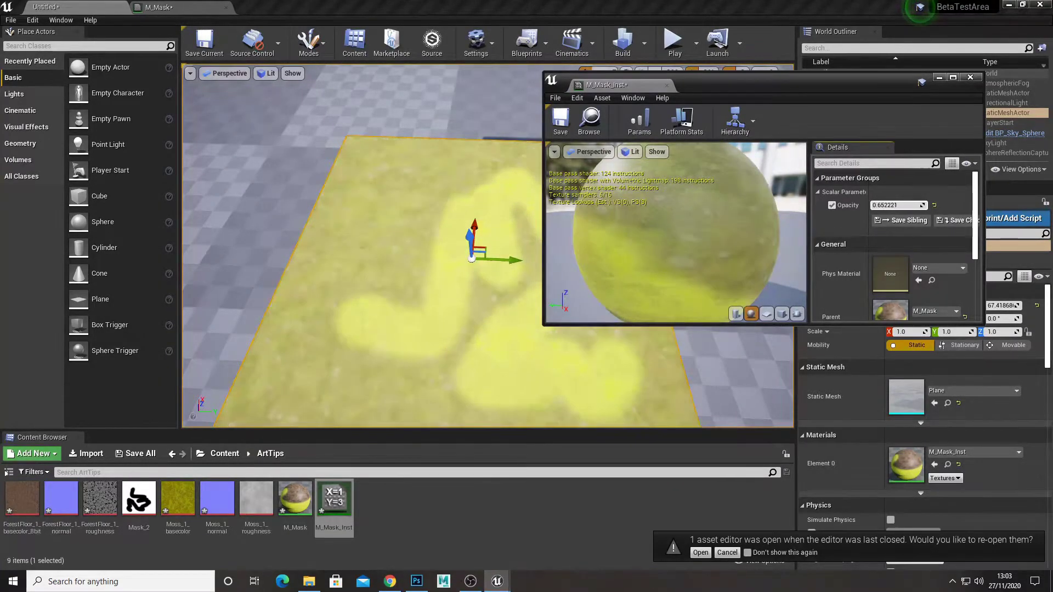
pyautogui.click(666, 88)
# Step: Return to the M_Mask graph and move the mask texture sample up beside the Multiply node
pyautogui.click(159, 7)
pyautogui.moveTo(447, 393); pyautogui.dragTo(460, 271, button='right')
pyautogui.click(237, 219)
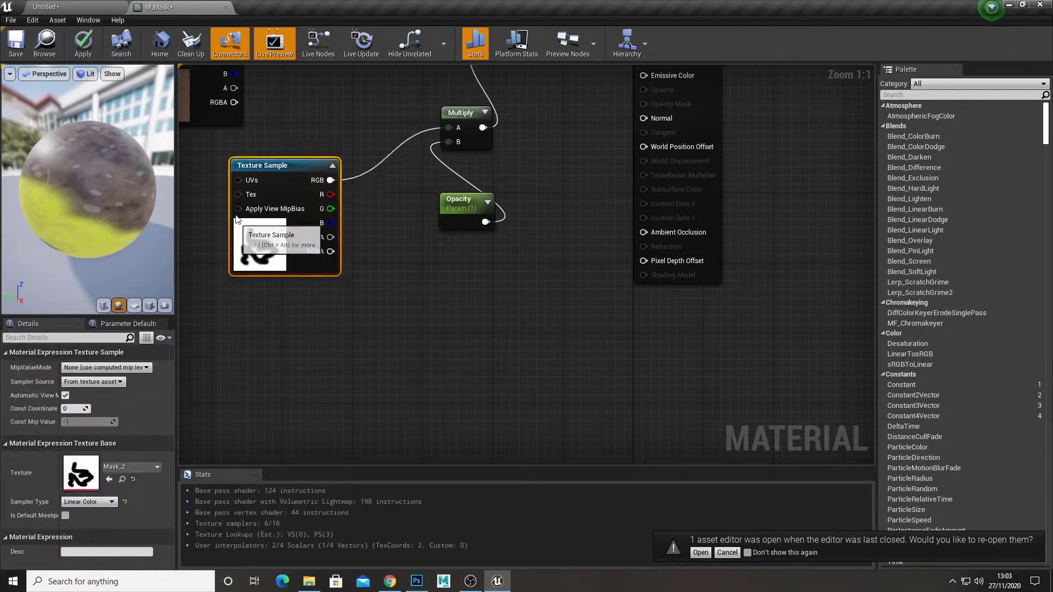
pyautogui.moveTo(238, 220); pyautogui.dragTo(229, 193)
pyautogui.moveTo(421, 219); pyautogui.dragTo(433, 311, button='right')
pyautogui.moveTo(496, 313); pyautogui.dragTo(415, 316)
pyautogui.click(377, 262)
pyautogui.scroll(-3, 378, 258)
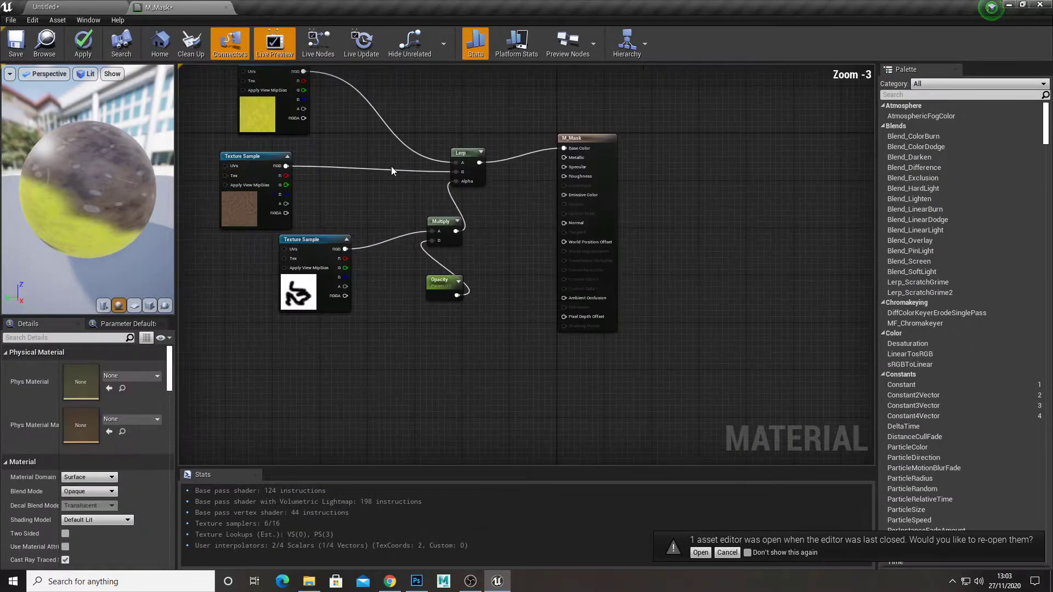
# Step: Rearrange the texture samples so the forest floor sits above the moss, with the mask sample below both
pyautogui.moveTo(391, 171); pyautogui.dragTo(424, 263, button='right')
pyautogui.scroll(2, 274, 295)
pyautogui.moveTo(275, 295); pyautogui.dragTo(333, 298, button='right')
pyautogui.moveTo(333, 299); pyautogui.dragTo(300, 196)
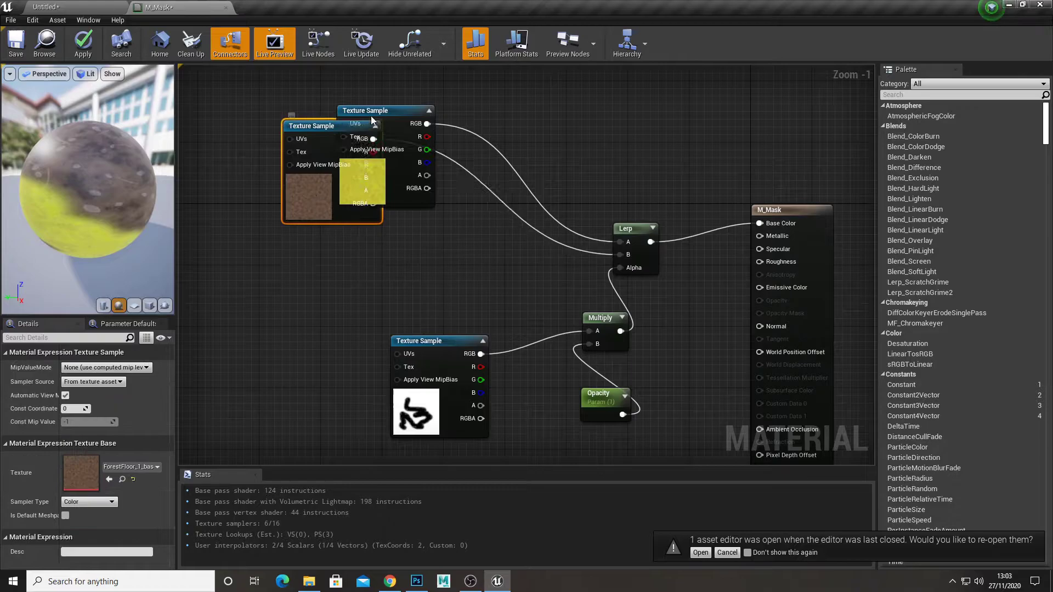
pyautogui.moveTo(371, 119); pyautogui.dragTo(371, 97)
pyautogui.moveTo(462, 400); pyautogui.dragTo(423, 424)
pyautogui.moveTo(407, 164); pyautogui.dragTo(391, 249)
pyautogui.moveTo(403, 320); pyautogui.dragTo(440, 289, button='right')
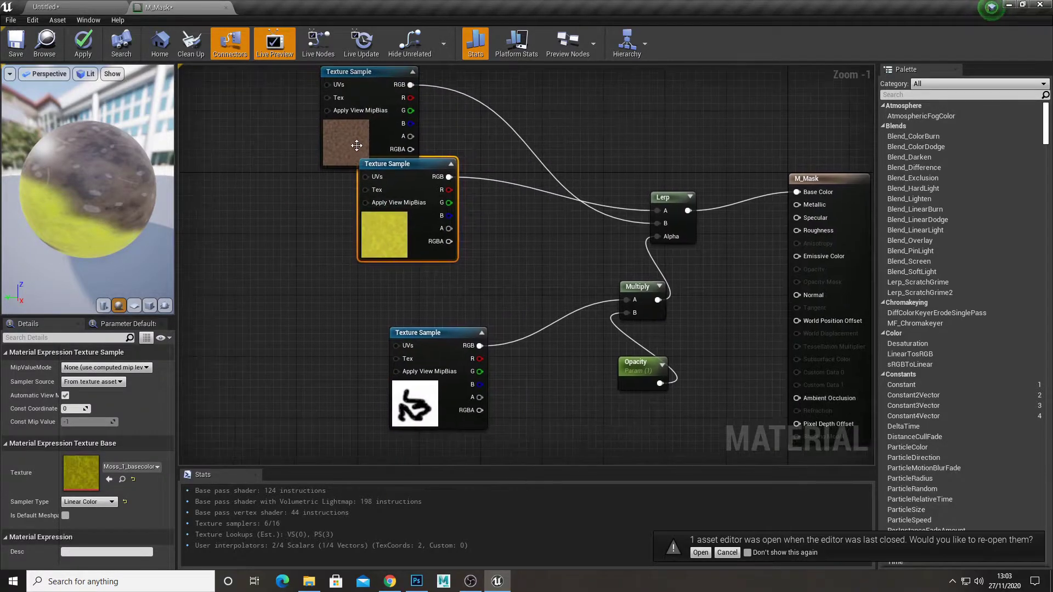
pyautogui.moveTo(357, 145); pyautogui.dragTo(380, 130)
pyautogui.moveTo(438, 140); pyautogui.dragTo(413, 190, button='right')
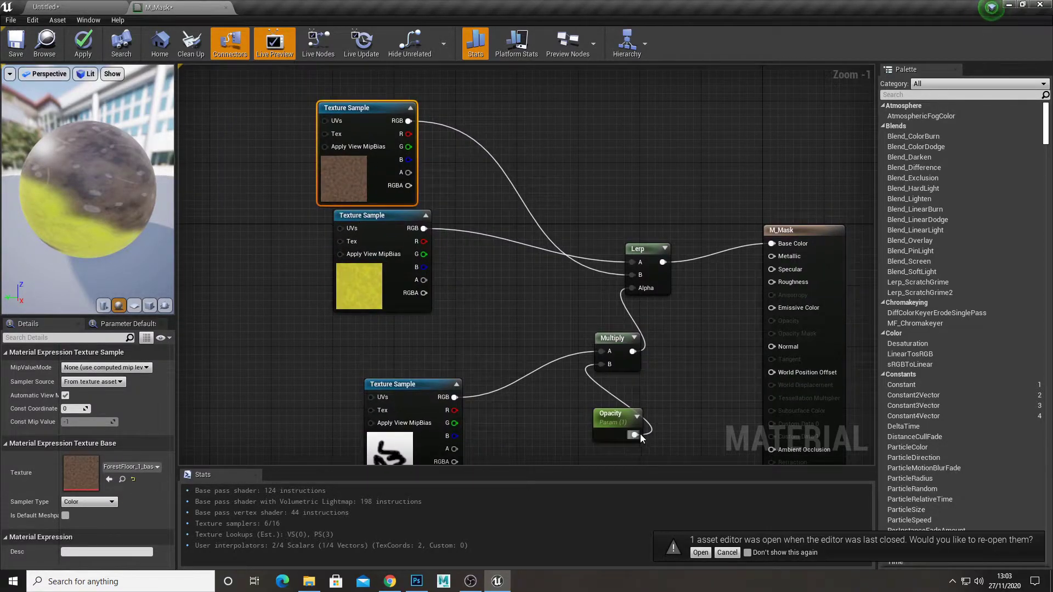
# Step: Move the mask sample and Opacity parameter away from Multiply, and add a OneMinus node in the gap
pyautogui.click(339, 221)
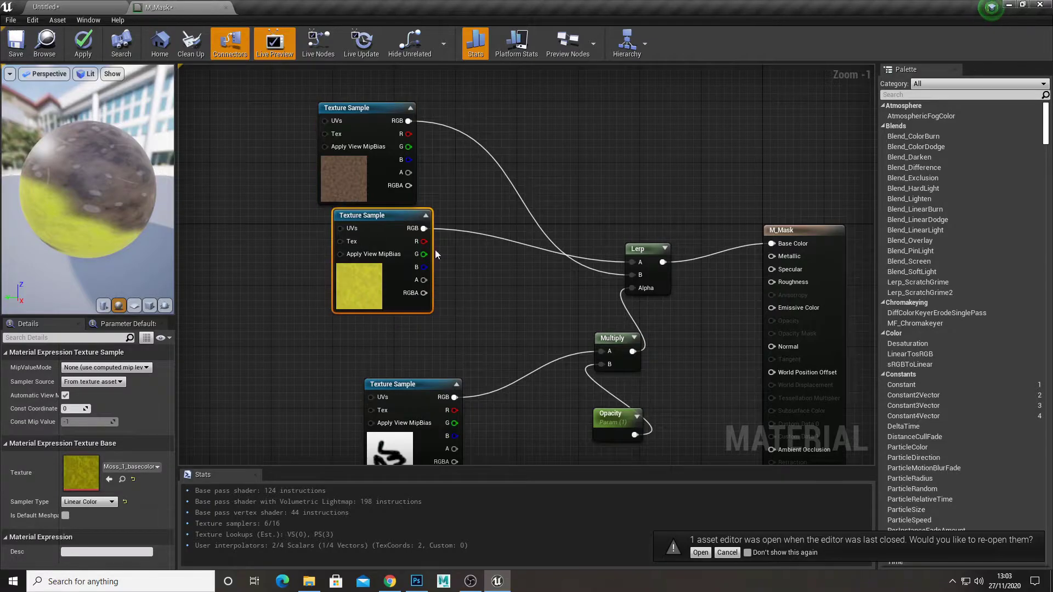
pyautogui.moveTo(470, 349); pyautogui.dragTo(474, 277, button='right')
pyautogui.moveTo(426, 357); pyautogui.dragTo(342, 358)
pyautogui.moveTo(599, 366); pyautogui.dragTo(569, 372)
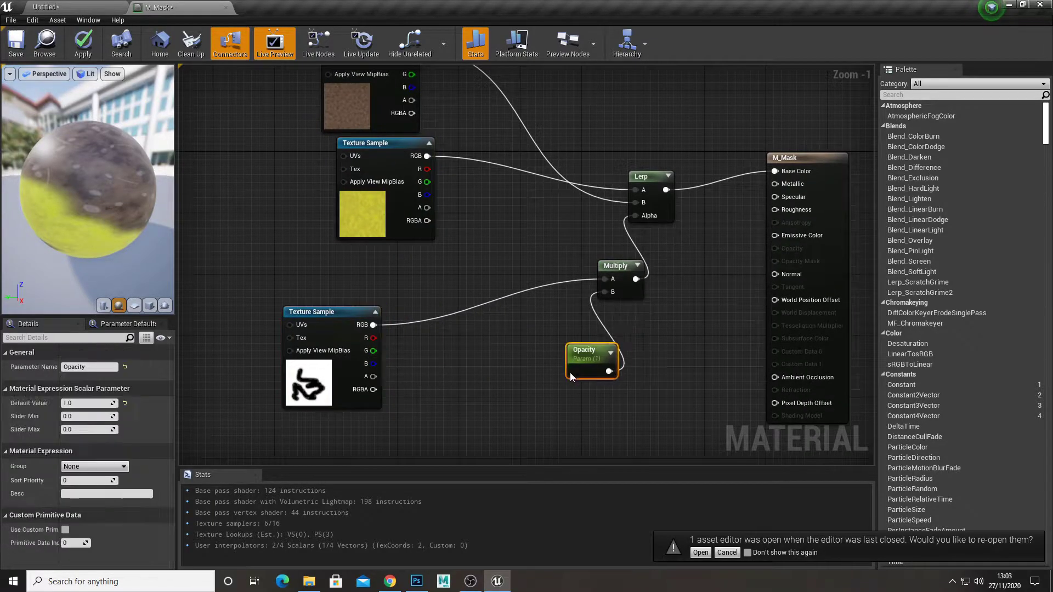
pyautogui.rightClick(465, 281)
pyautogui.write('one m')
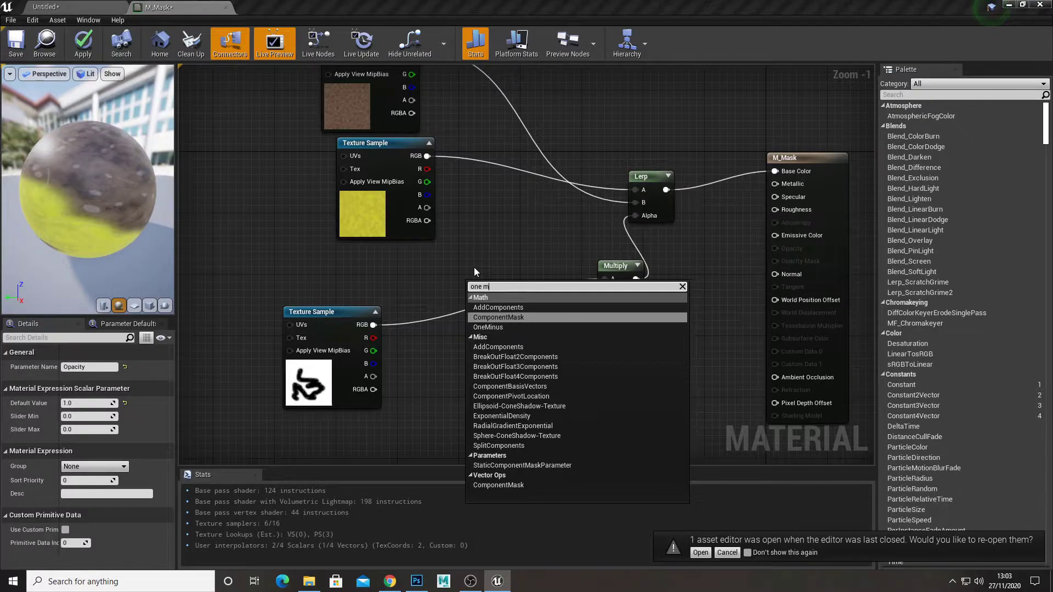
pyautogui.press('Down')
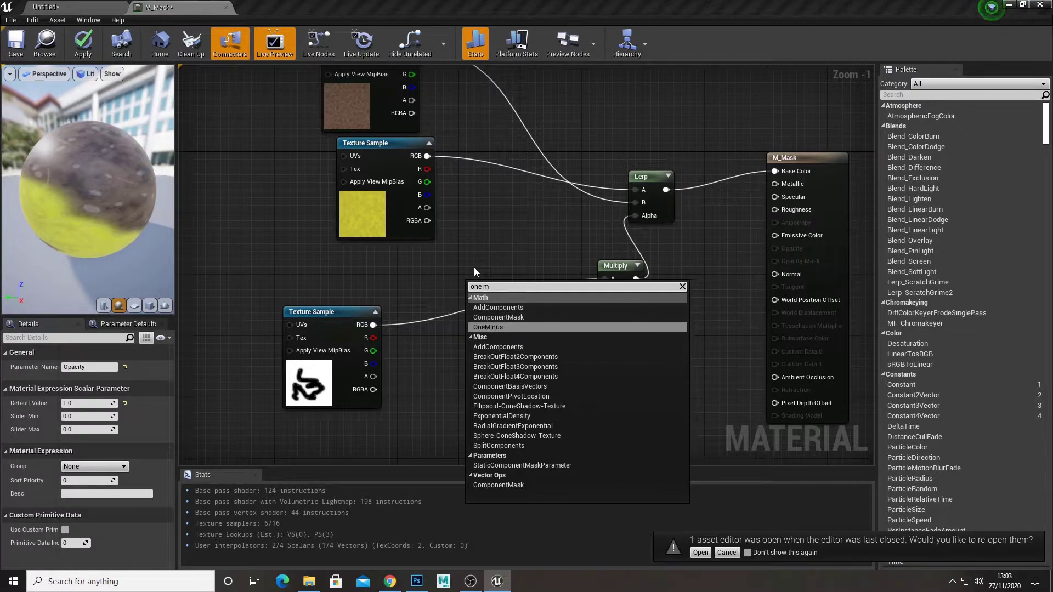
pyautogui.press('Return')
# Step: Route the mask's RGB through the OneMinus node into Multiply's A input and apply the material
pyautogui.scroll(1, 473, 269)
pyautogui.moveTo(356, 333); pyautogui.dragTo(472, 304)
pyautogui.moveTo(472, 305); pyautogui.dragTo(395, 320, button='right')
pyautogui.moveTo(414, 319); pyautogui.dragTo(540, 301)
pyautogui.click(85, 45)
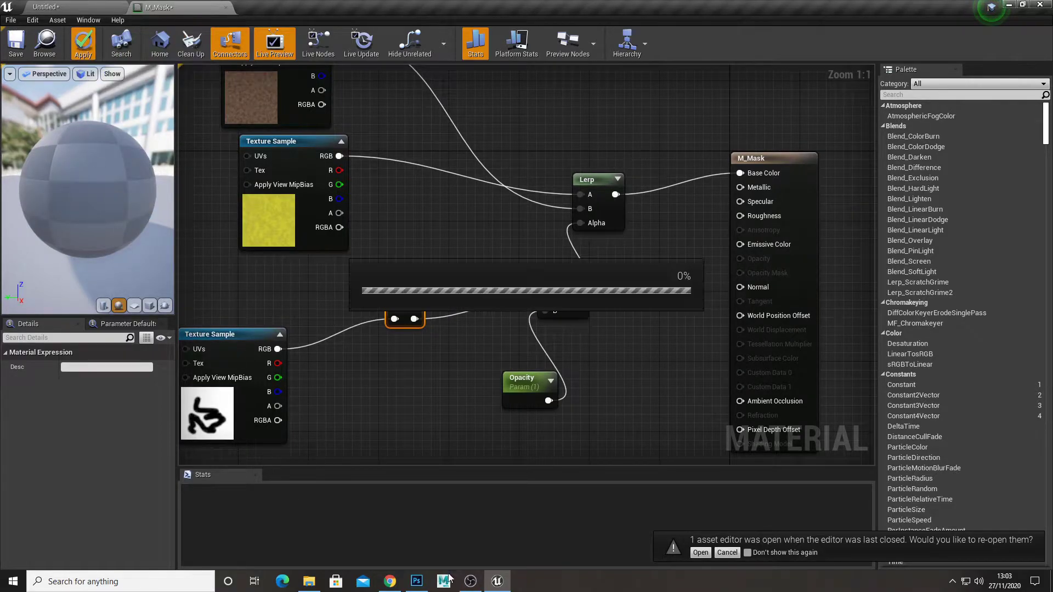
# Step: Compare the Mask_2 image in Photoshop with the inverted blend on the plane in the Unreal level
pyautogui.click(417, 581)
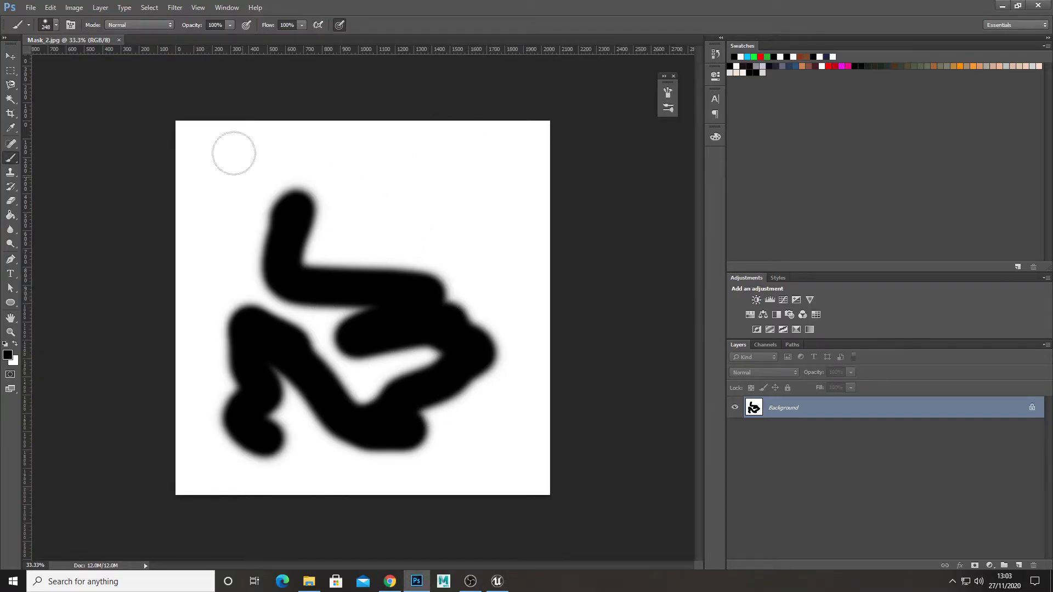
pyautogui.click(497, 581)
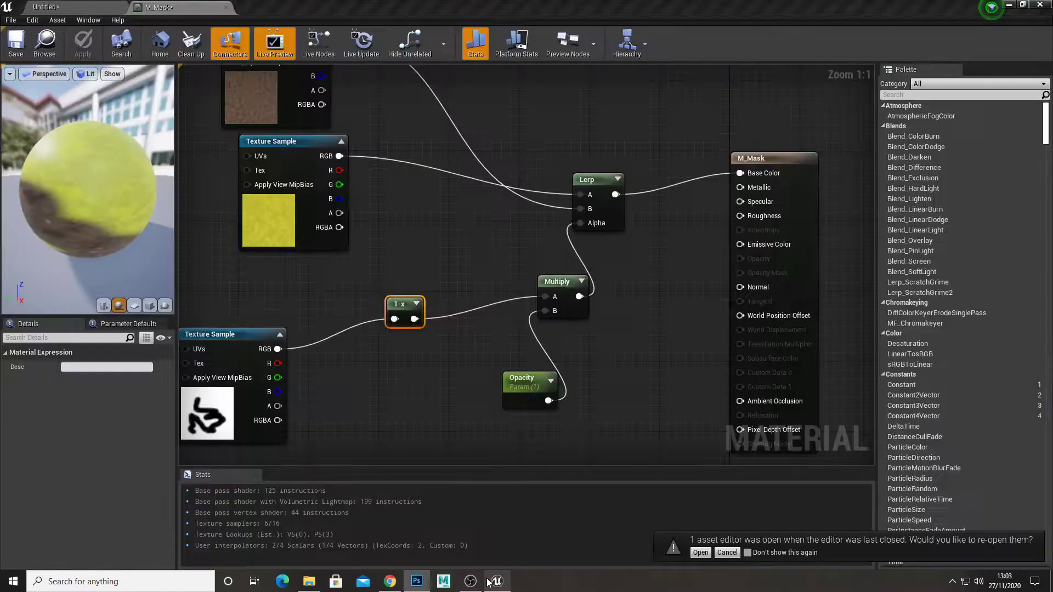
pyautogui.click(74, 7)
pyautogui.moveTo(488, 247); pyautogui.dragTo(471, 296, button='right')
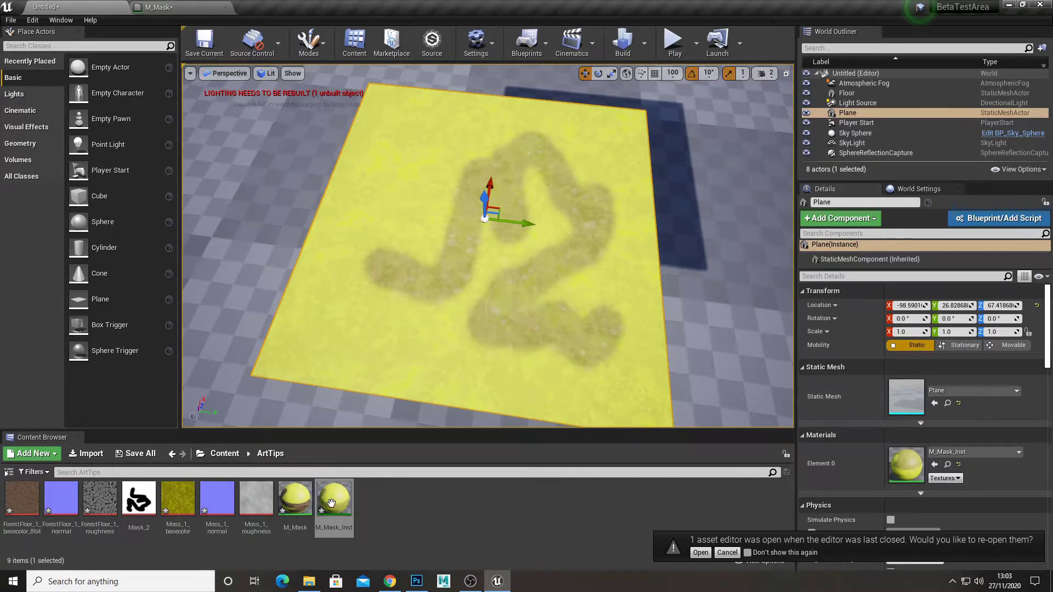
# Step: Open M_Mask_Inst in a floating window, raise its Opacity past about 0.94, and close the window
pyautogui.doubleClick(331, 503)
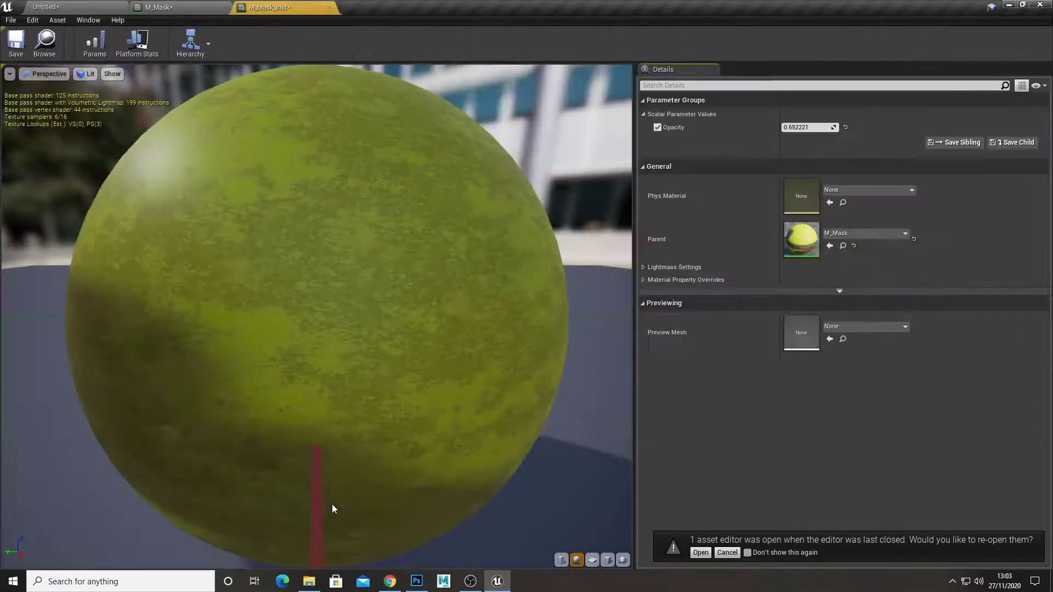
pyautogui.moveTo(247, 6); pyautogui.dragTo(540, 196)
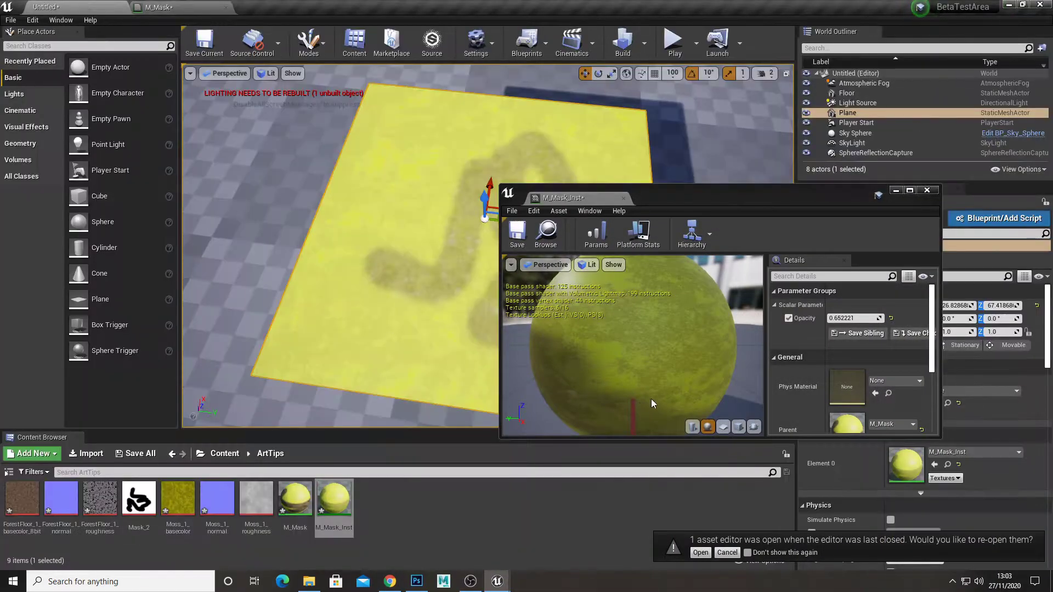
pyautogui.moveTo(829, 322); pyautogui.dragTo(870, 323)
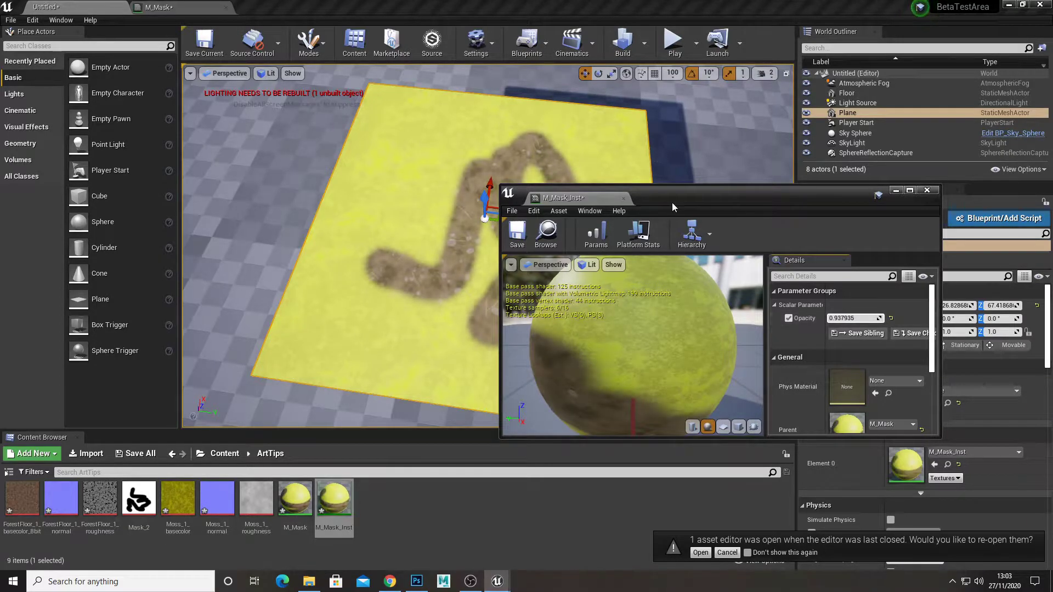
pyautogui.moveTo(674, 206); pyautogui.dragTo(591, 330)
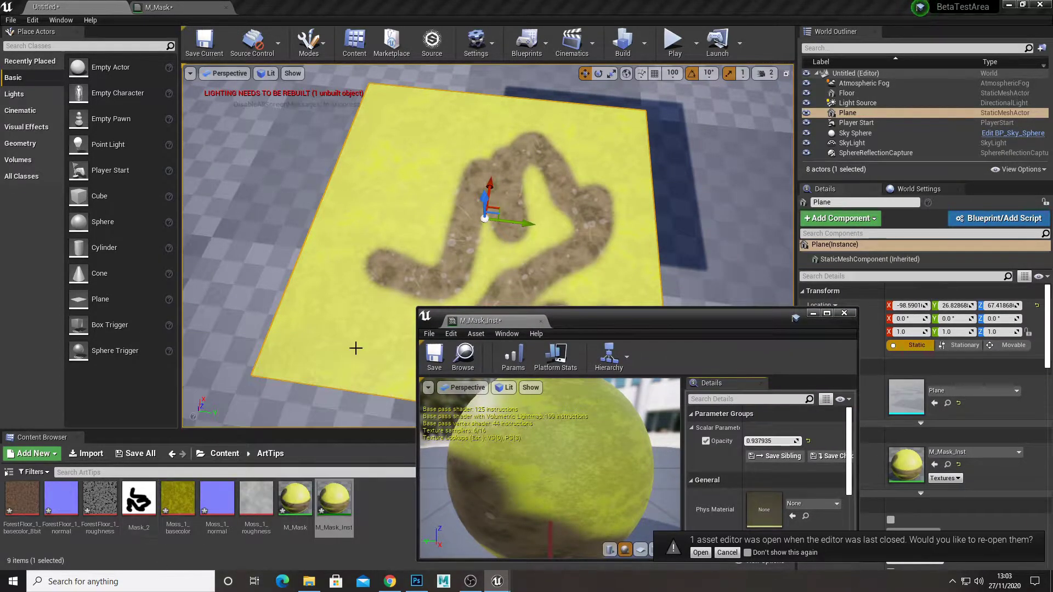
pyautogui.moveTo(770, 441); pyautogui.dragTo(801, 441)
pyautogui.click(844, 313)
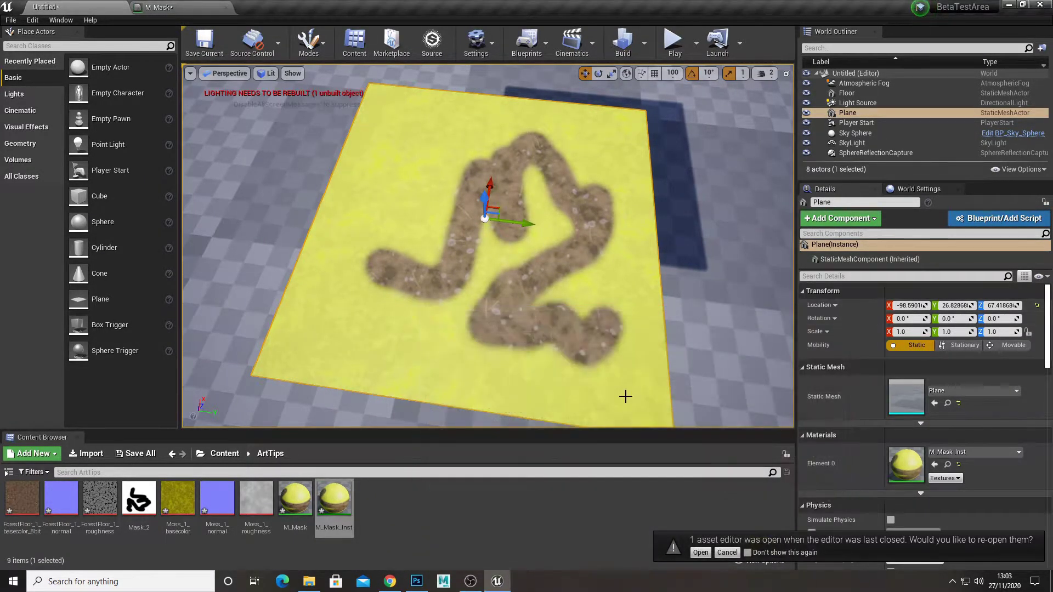
# Step: In Photoshop, flood the Mask_2 Background layer with black using the Paint Bucket and paint a brush stroke across the middle
pyautogui.click(418, 583)
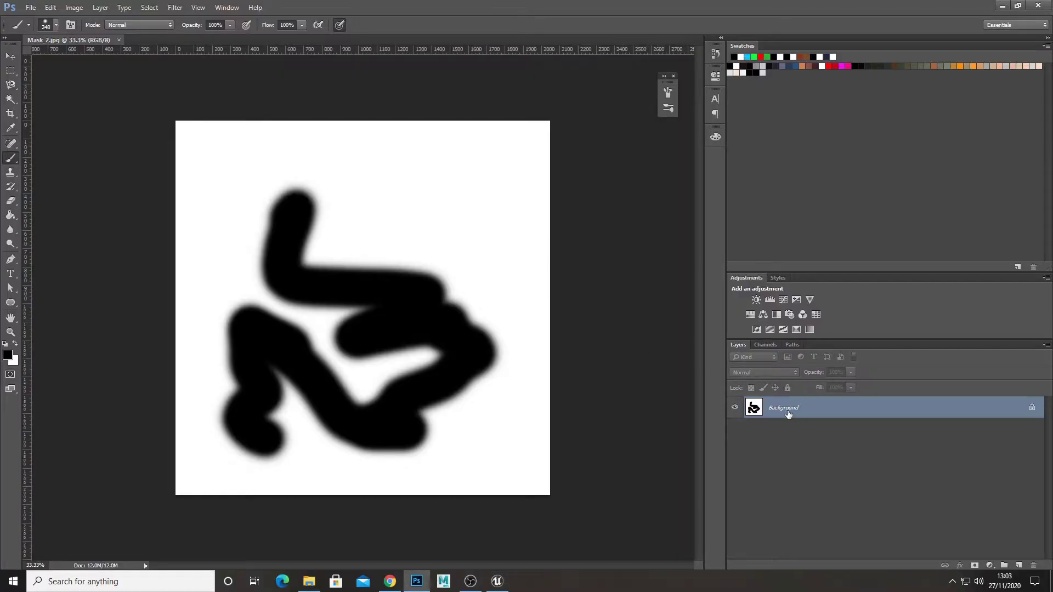
pyautogui.press('g')
pyautogui.click(402, 254)
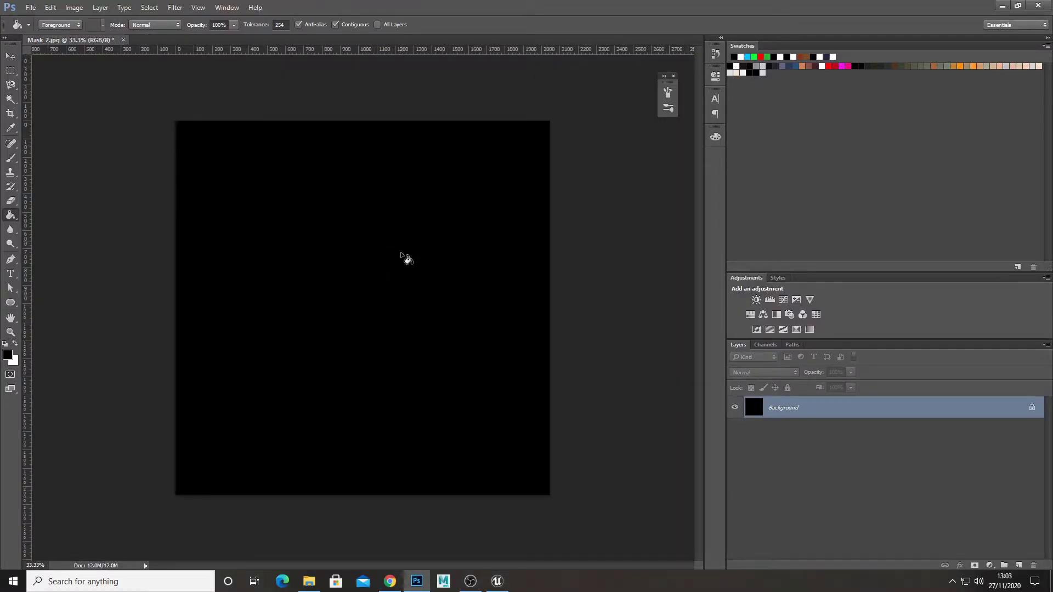
pyautogui.press('b')
pyautogui.moveTo(369, 241)
pyautogui.mouseDown()
pyautogui.moveTo(353, 308)
pyautogui.moveTo(423, 390)
pyautogui.moveTo(455, 359)
pyautogui.mouseUp()
# Step: In Unreal's M_Mask graph, add TexCoord and Multiply nodes and connect TexCoord to Multiply's A input
pyautogui.click(497, 583)
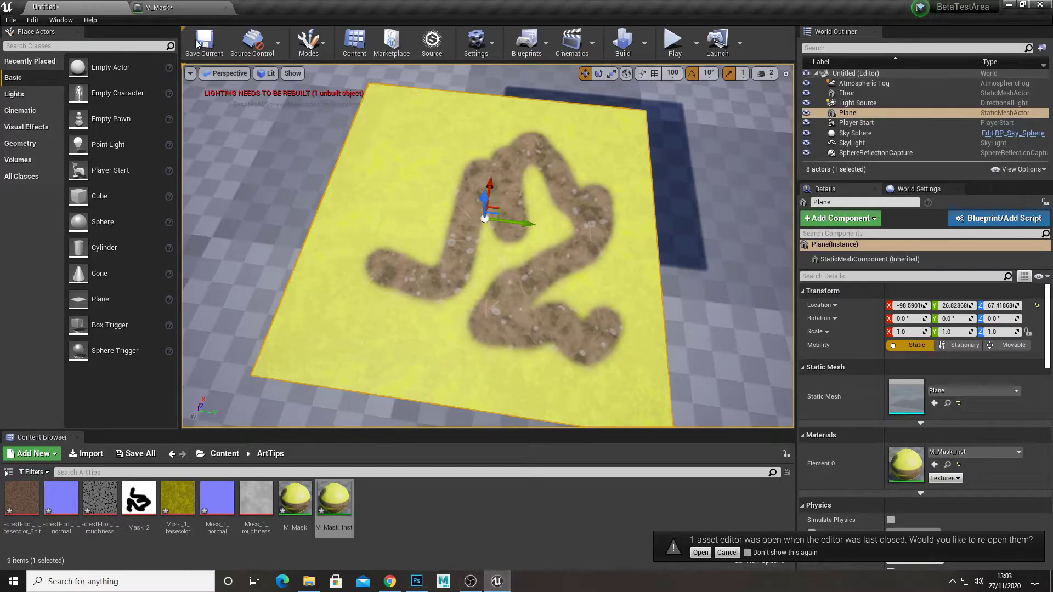
pyautogui.click(159, 8)
pyautogui.scroll(-4, 427, 270)
pyautogui.rightClick(281, 168)
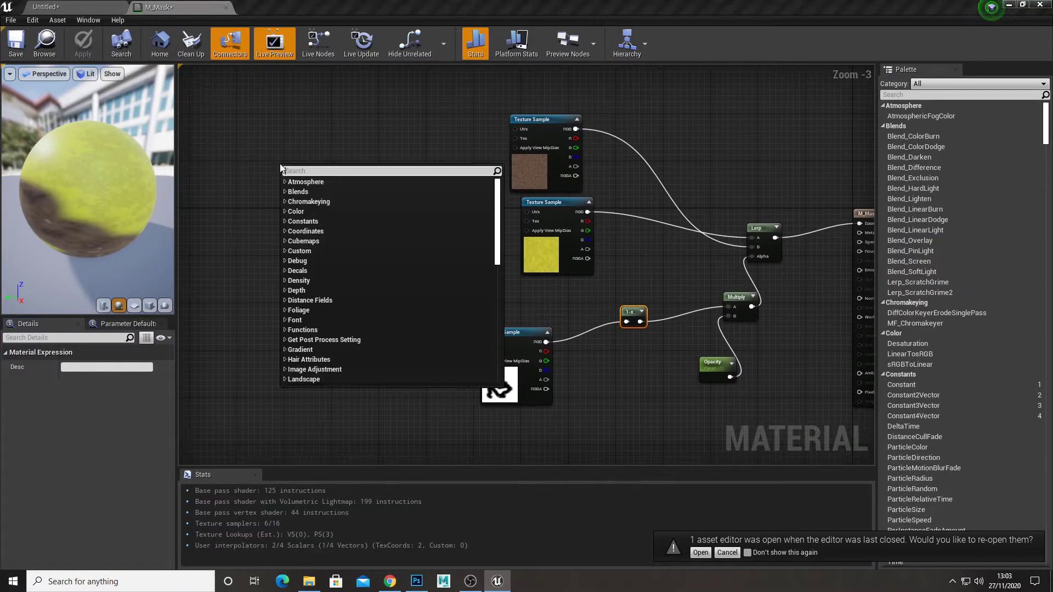
pyautogui.write('texcoord')
pyautogui.press('Return')
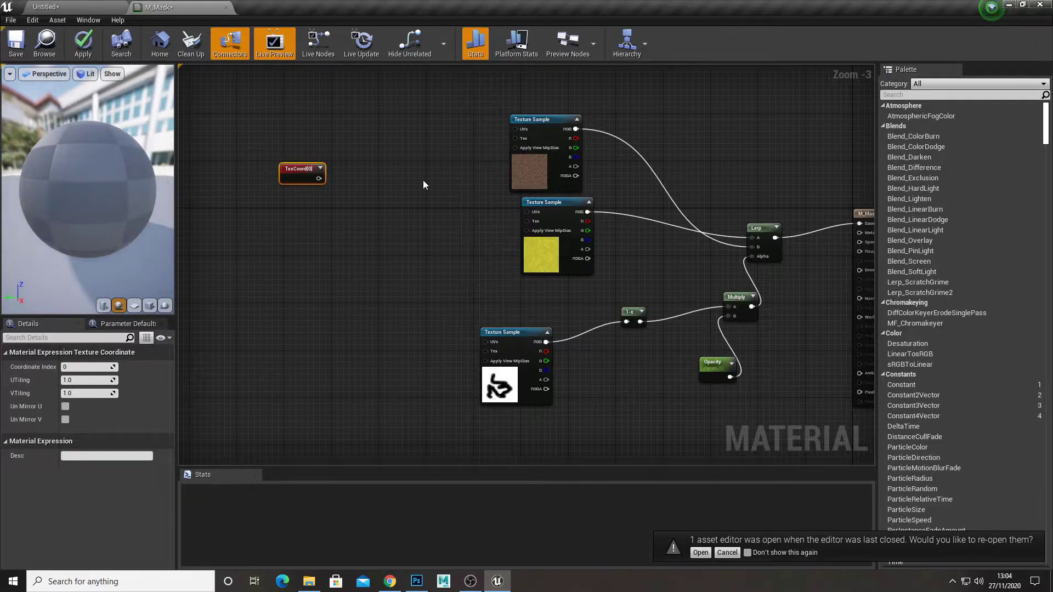
pyautogui.click(370, 174)
pyautogui.moveTo(318, 178); pyautogui.dragTo(377, 188)
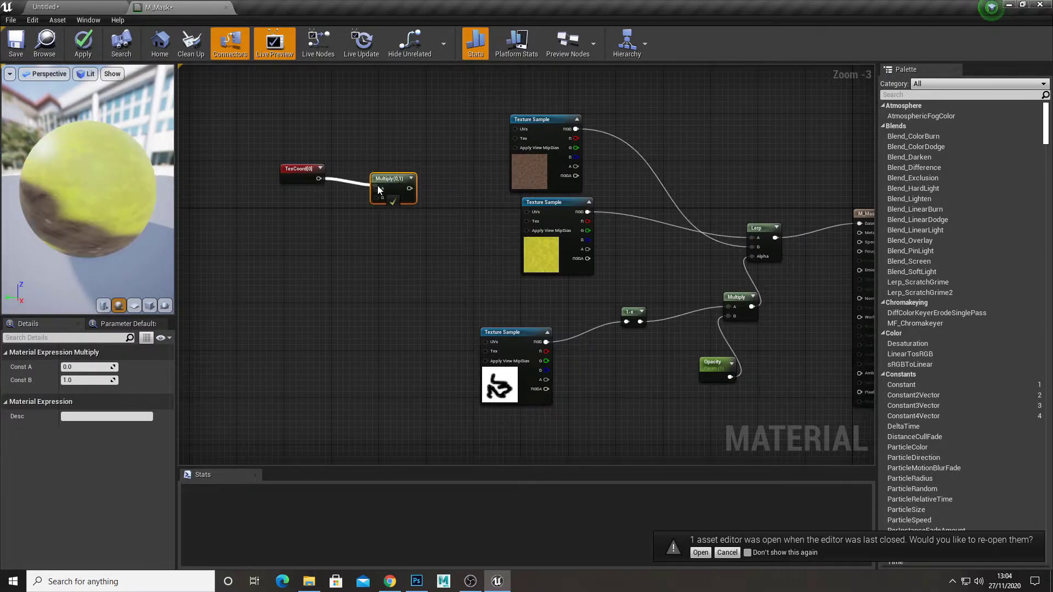
# Step: Add a scalar parameter named Scale into Multiply's B input and connect Multiply to the forest floor sample's UVs
pyautogui.click(328, 217)
pyautogui.write('S')
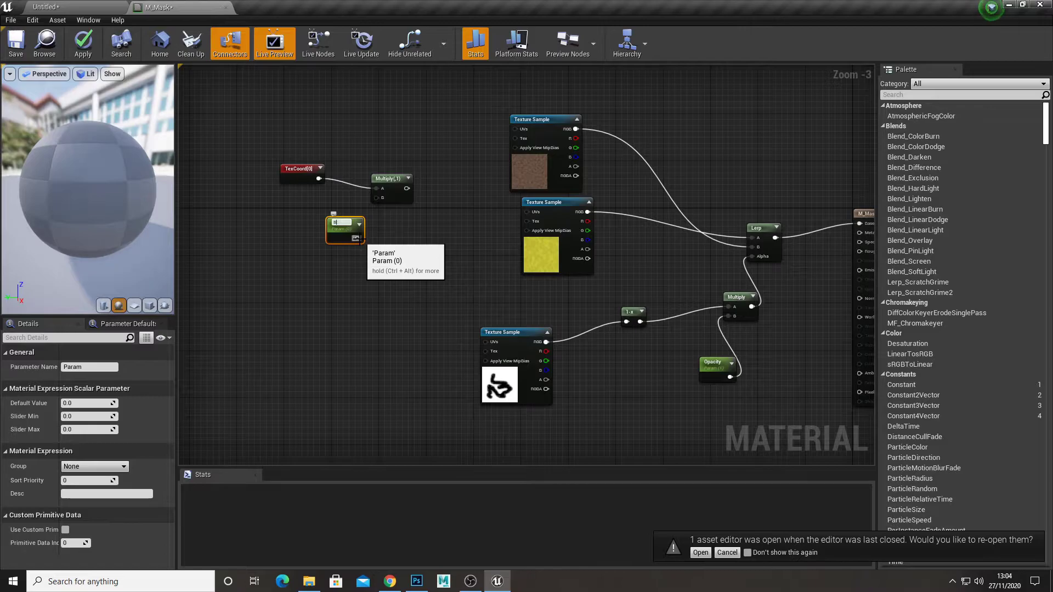
pyautogui.write('cale')
pyautogui.moveTo(356, 238); pyautogui.dragTo(406, 185)
pyautogui.moveTo(521, 130); pyautogui.dragTo(520, 130)
# Step: Move the Multiply and Scale nodes up together, closer to the forest floor texture sample
pyautogui.moveTo(354, 175); pyautogui.dragTo(404, 261)
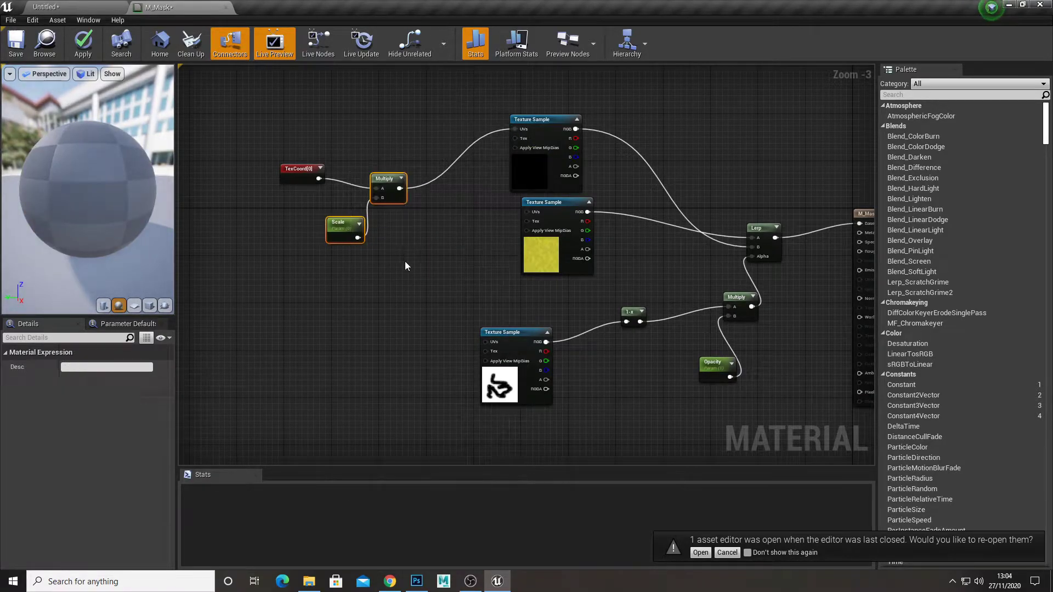
pyautogui.moveTo(360, 225); pyautogui.dragTo(379, 189)
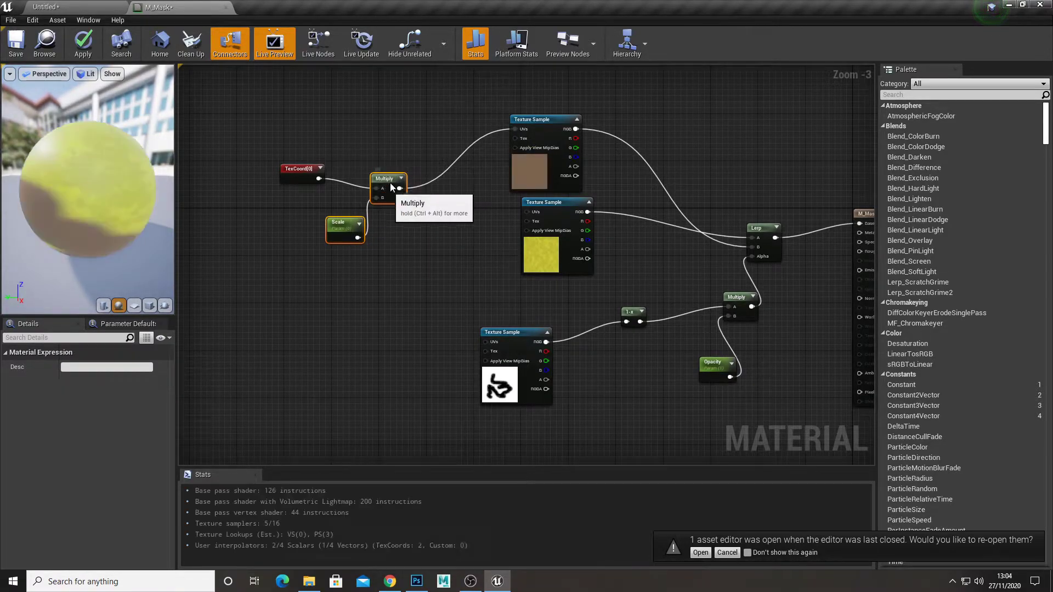
pyautogui.click(355, 272)
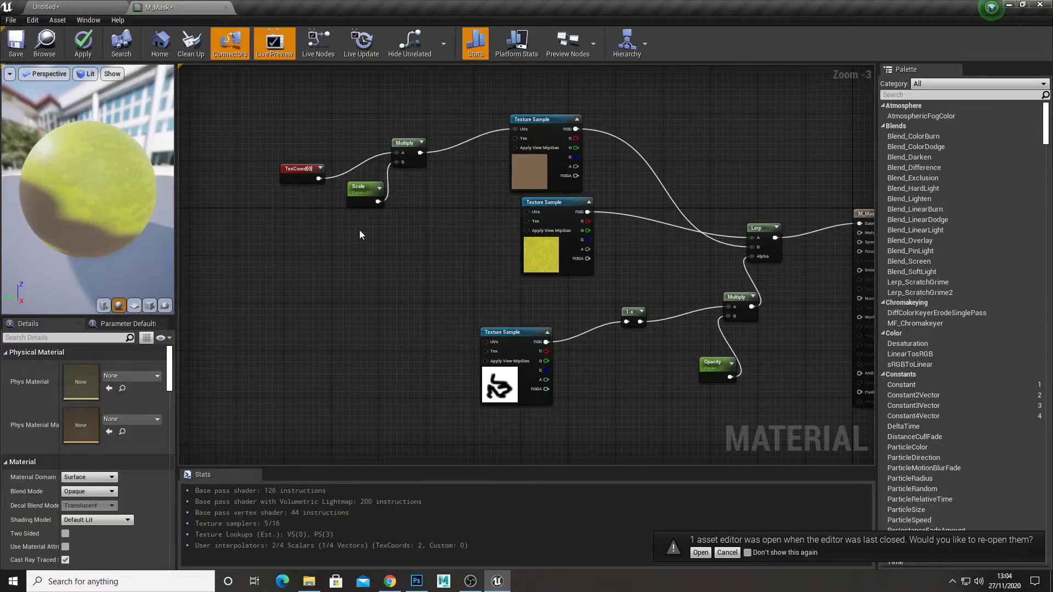
# Step: Duplicate the Multiply and Scale pair, and wire TexCoord through the copy into the moss sample's UVs
pyautogui.moveTo(426, 234); pyautogui.dragTo(426, 234)
pyautogui.hotkey('ctrl', 'c')
pyautogui.hotkey('ctrl', 'v')
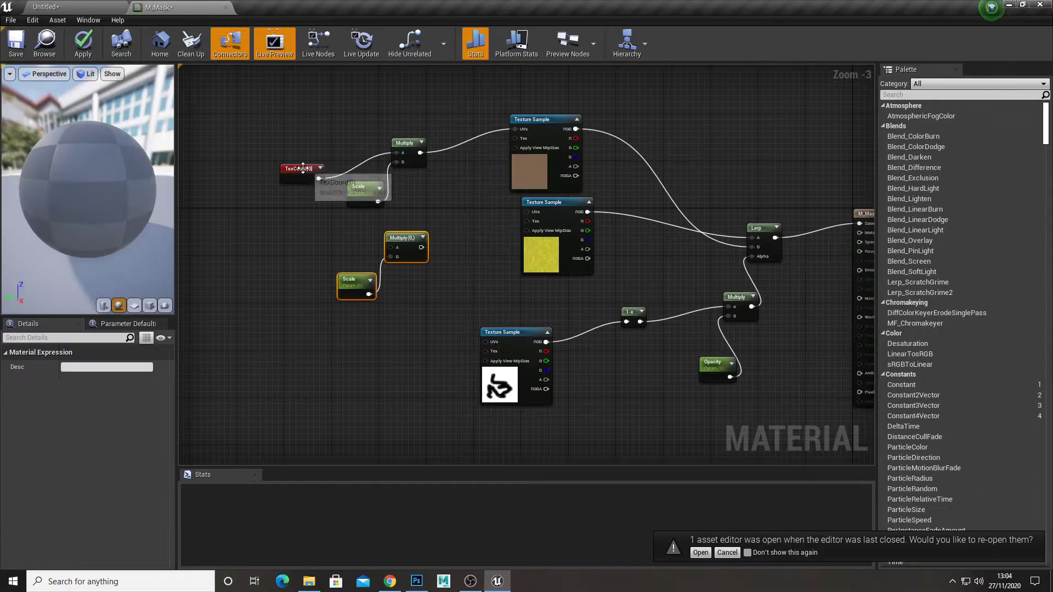
pyautogui.moveTo(318, 179); pyautogui.dragTo(531, 214)
# Step: Set the default value of the Scale parameters to 1
pyautogui.scroll(3, 431, 283)
pyautogui.click(392, 308)
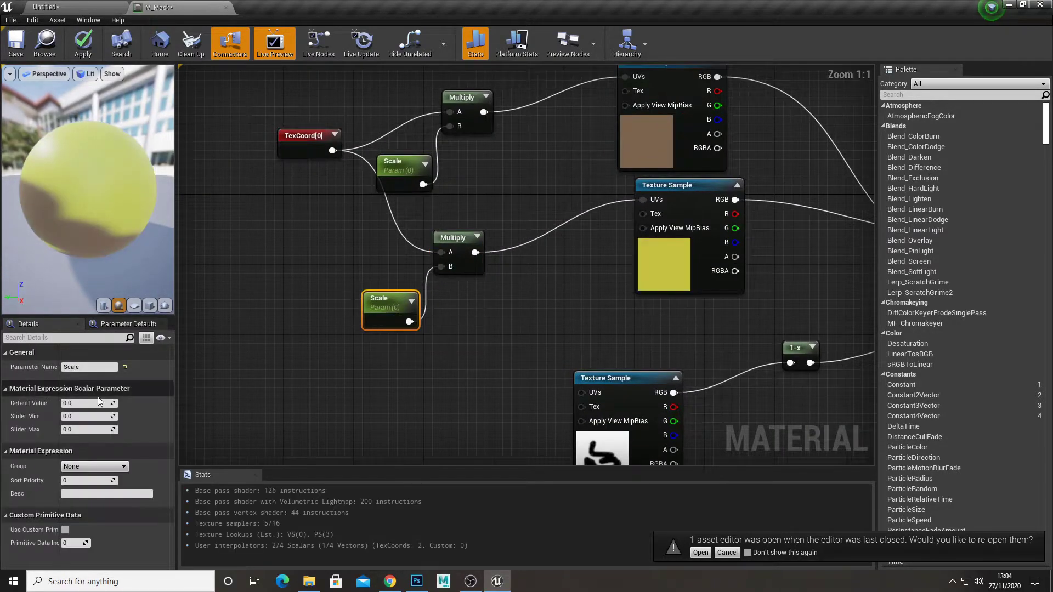
pyautogui.click(96, 403)
pyautogui.write('1')
pyautogui.press('Return')
pyautogui.click(405, 175)
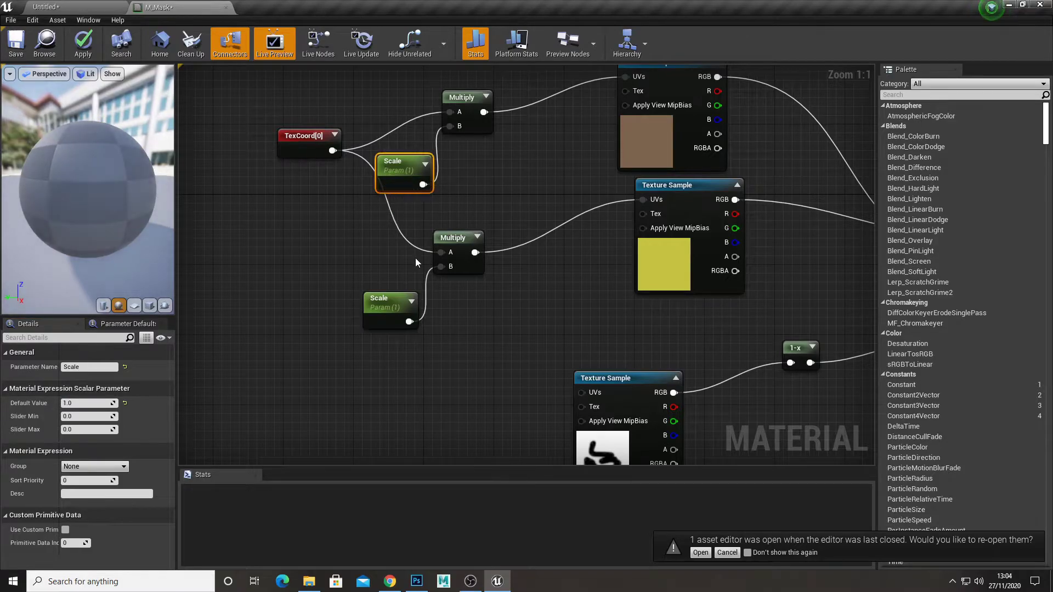
pyautogui.click(444, 226)
# Step: Rename the Scale parameter feeding the moss sample's Multiply as ScaleMoss
pyautogui.scroll(-1, 444, 226)
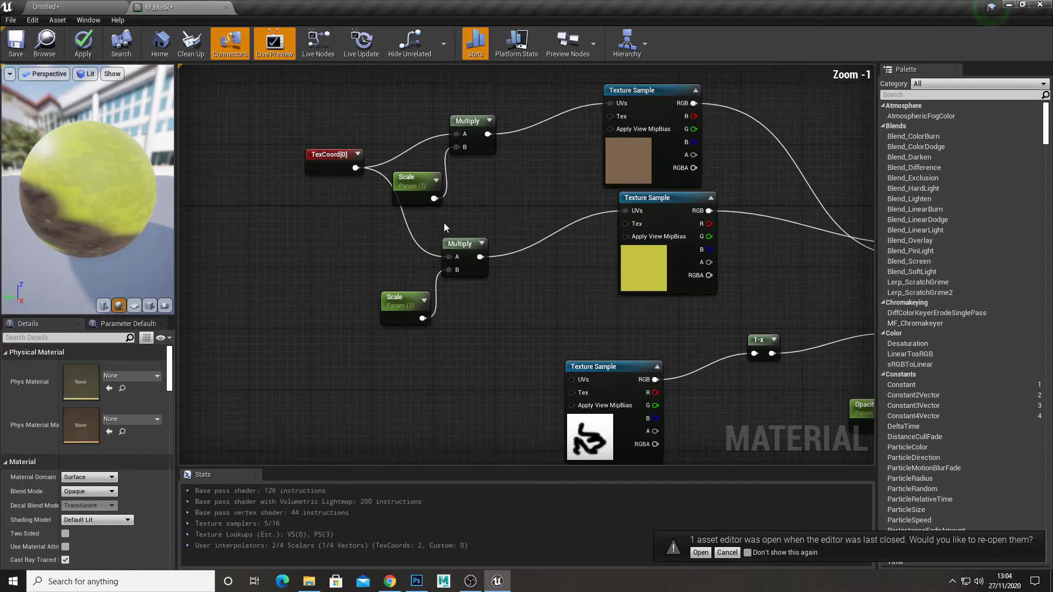
pyautogui.click(405, 305)
pyautogui.click(104, 369)
pyautogui.write('Mo')
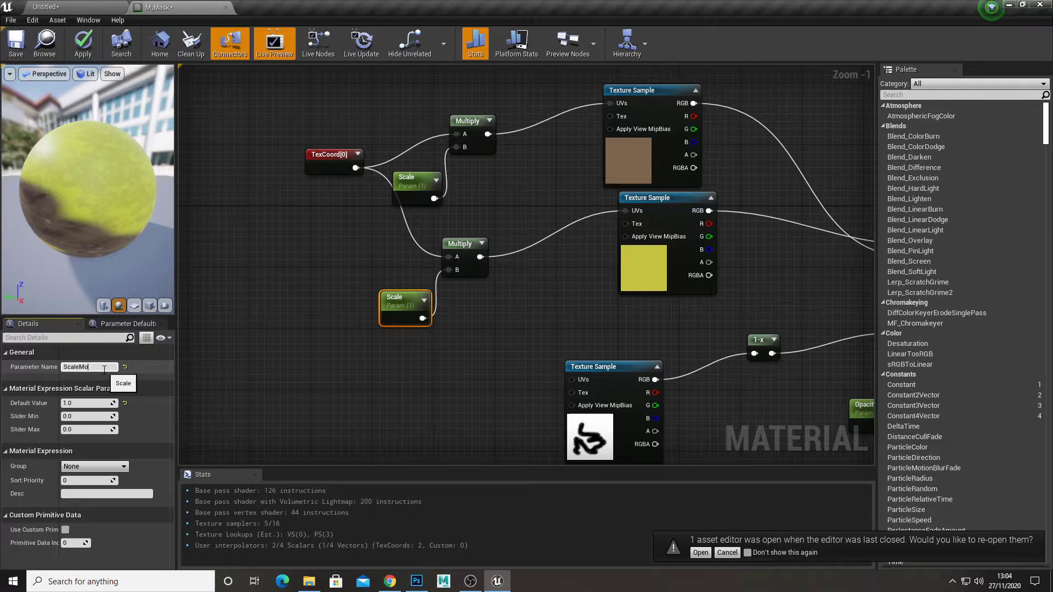
pyautogui.write('ss')
pyautogui.press('Return')
# Step: Move the mask sample away from the OneMinus node and place a duplicate of the Multiply and ScaleMoss pair beside it
pyautogui.scroll(-3, 466, 296)
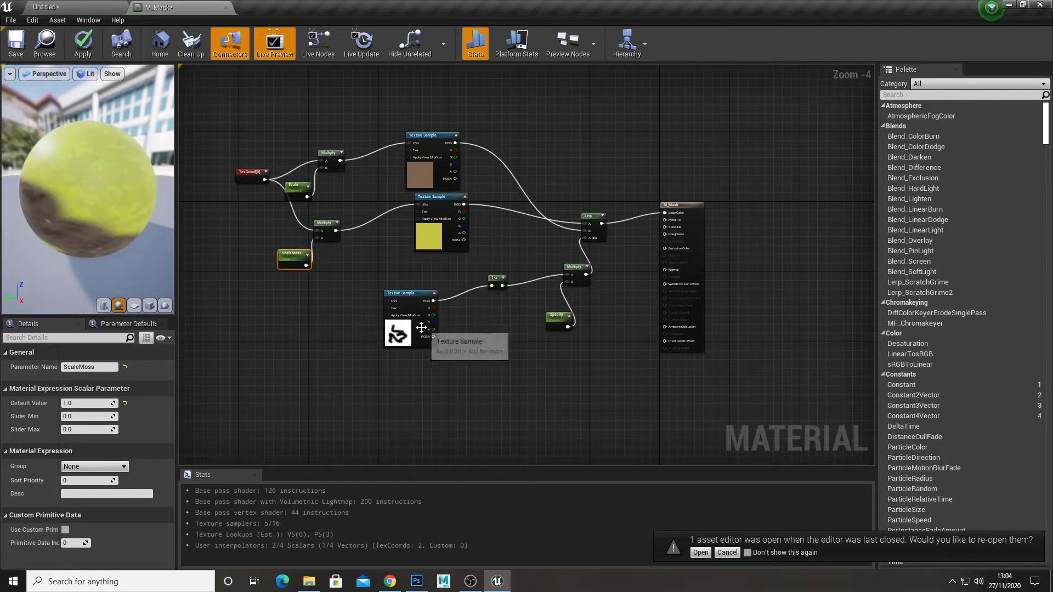
pyautogui.moveTo(421, 327); pyautogui.dragTo(338, 347)
pyautogui.click(377, 334)
pyautogui.moveTo(271, 320); pyautogui.dragTo(339, 300, button='right')
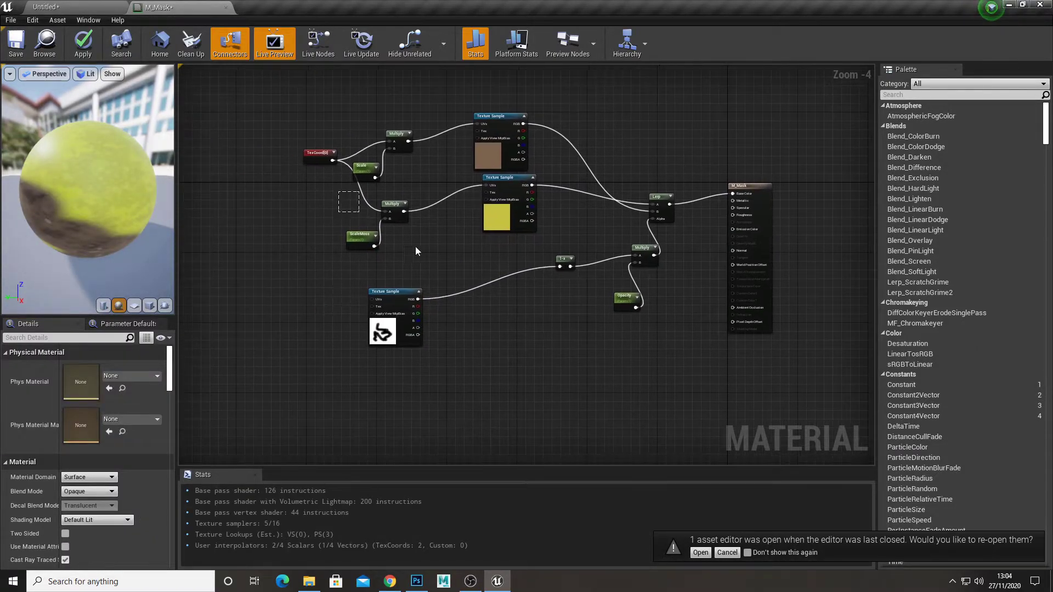
pyautogui.moveTo(416, 251); pyautogui.dragTo(428, 258)
pyautogui.hotkey('ctrl', 'c')
pyautogui.hotkey('ctrl', 'v')
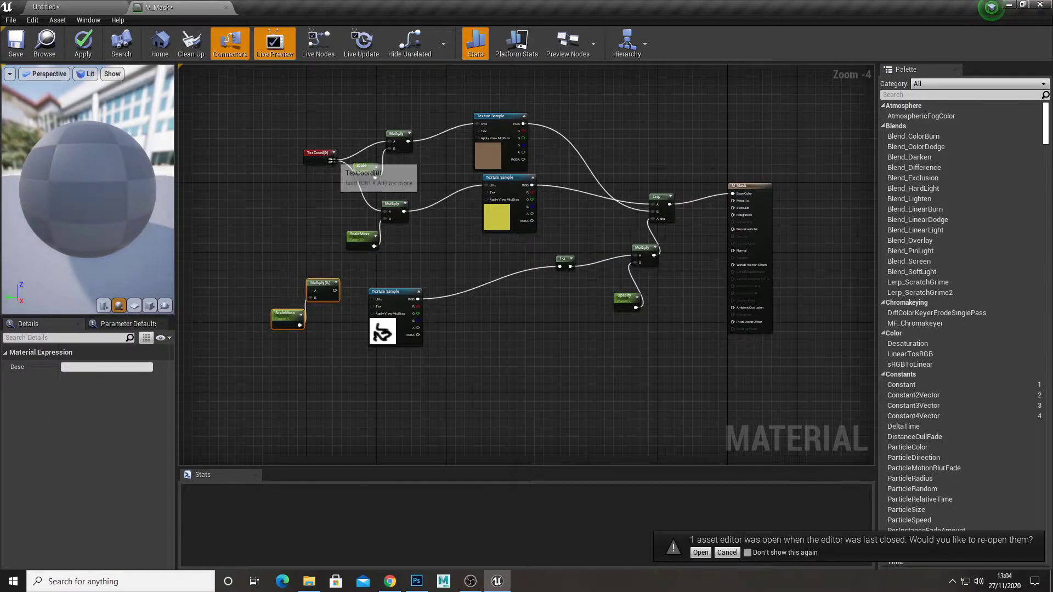
# Step: Connect TexCoord to the A input of the duplicated Multiply node beside the mask sample
pyautogui.moveTo(332, 160); pyautogui.dragTo(290, 244)
pyautogui.scroll(2, 311, 319)
pyautogui.moveTo(342, 85); pyautogui.dragTo(338, 86)
pyautogui.click(275, 318)
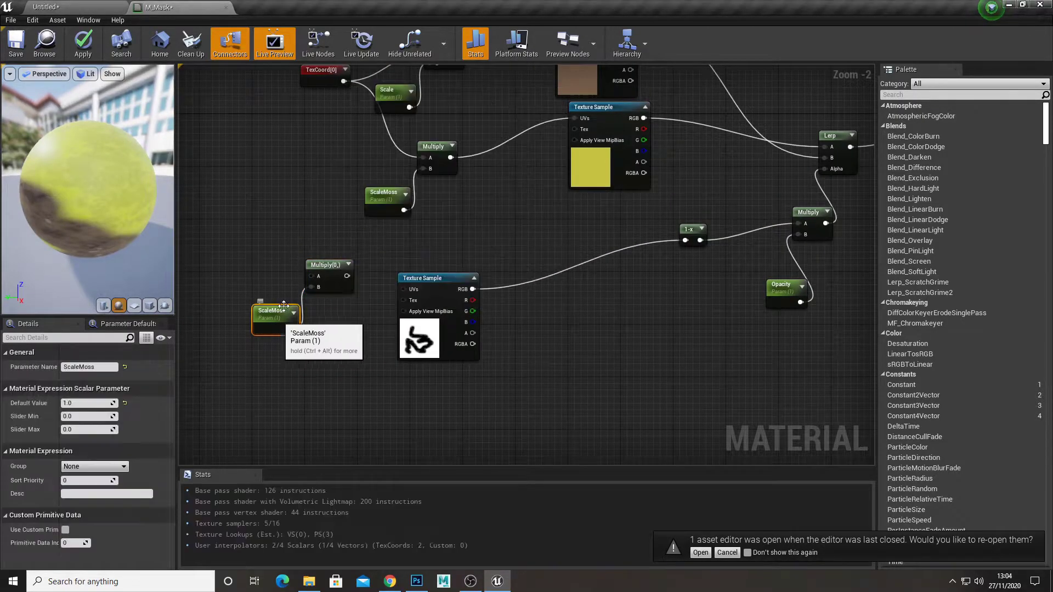
pyautogui.moveTo(311, 276); pyautogui.dragTo(344, 221)
# Step: Rename the duplicated parameter ScaleMask, feed its Multiply into the mask sample's UVs, and apply the material
pyautogui.moveTo(324, 275); pyautogui.dragTo(347, 205, button='right')
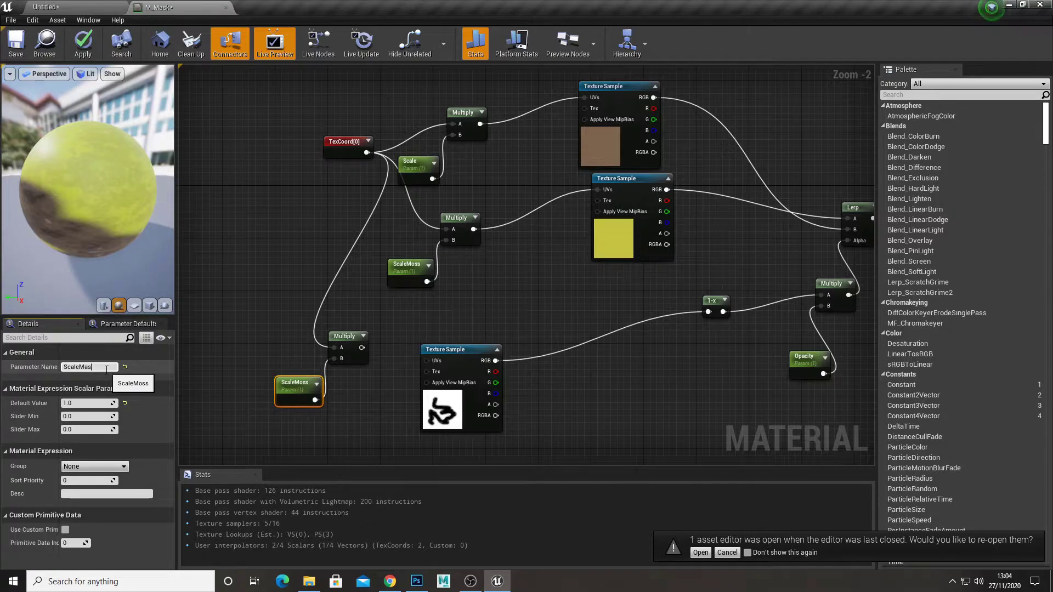
pyautogui.write('k')
pyautogui.press('Return')
pyautogui.moveTo(362, 347); pyautogui.dragTo(426, 361)
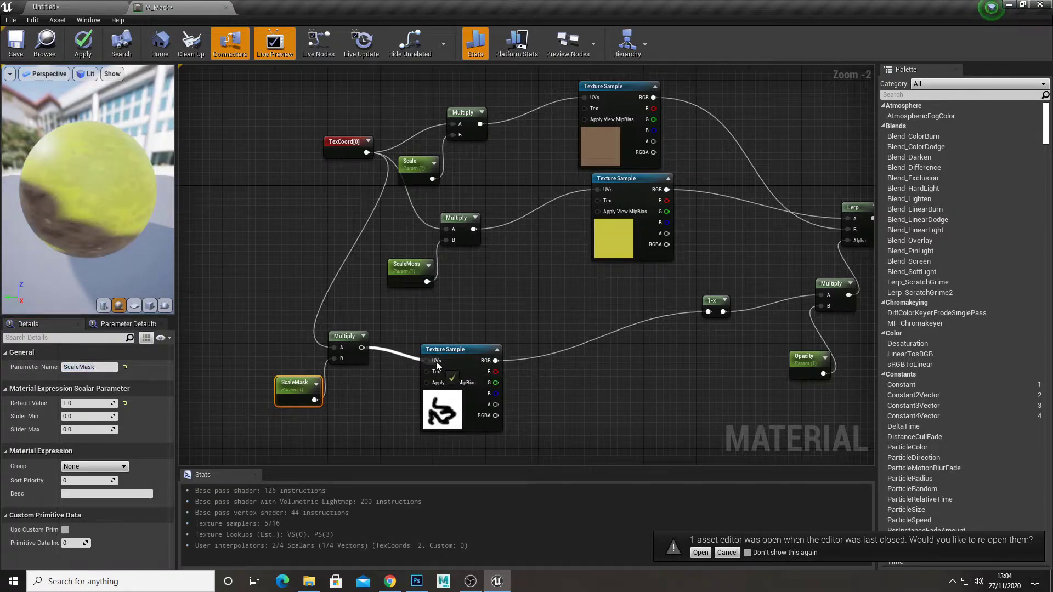
pyautogui.click(84, 37)
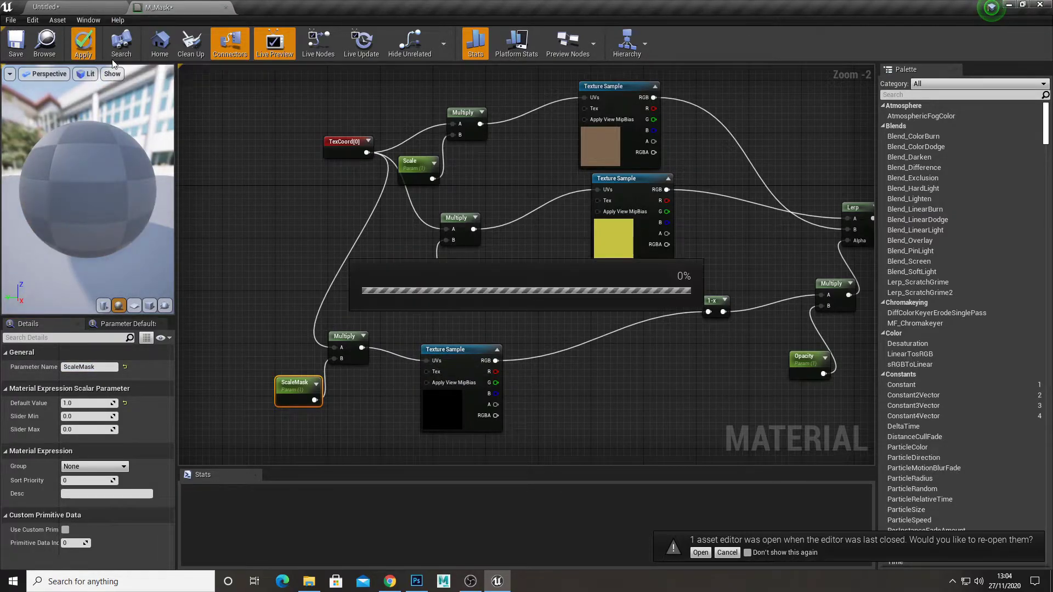
# Step: Open M_Mask_Inst in a floating window over the level and enable its Scale, ScaleMask and ScaleMoss parameters
pyautogui.click(102, 9)
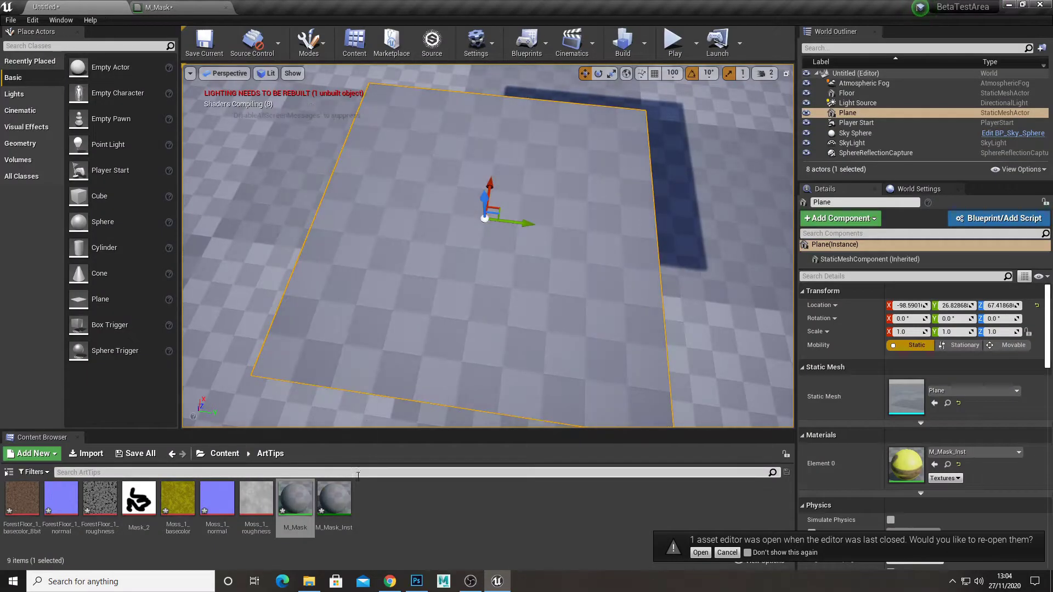
pyautogui.doubleClick(329, 510)
pyautogui.click(149, 9)
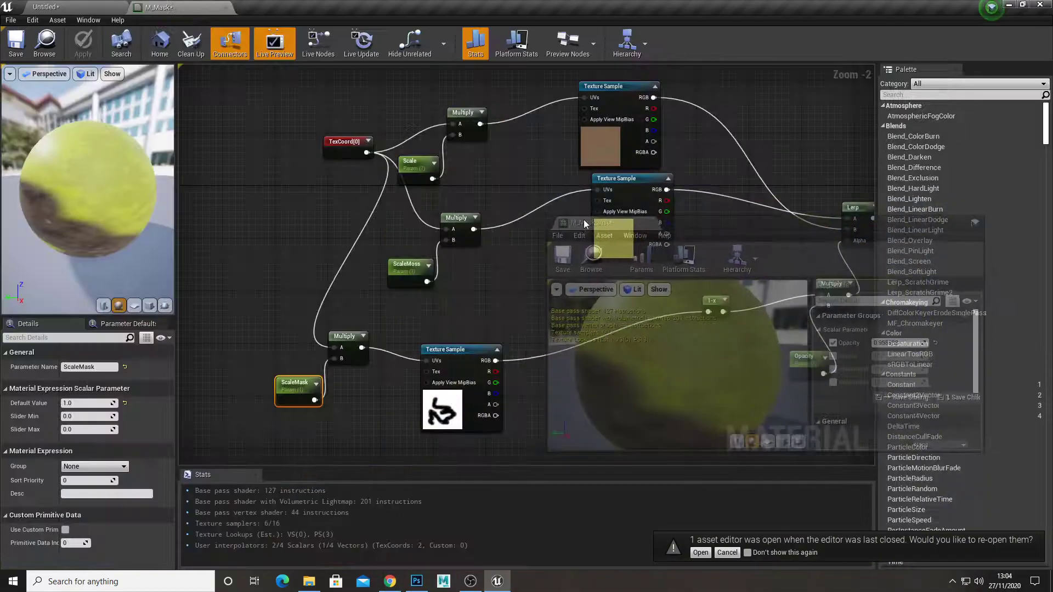
pyautogui.click(102, 8)
pyautogui.click(844, 362)
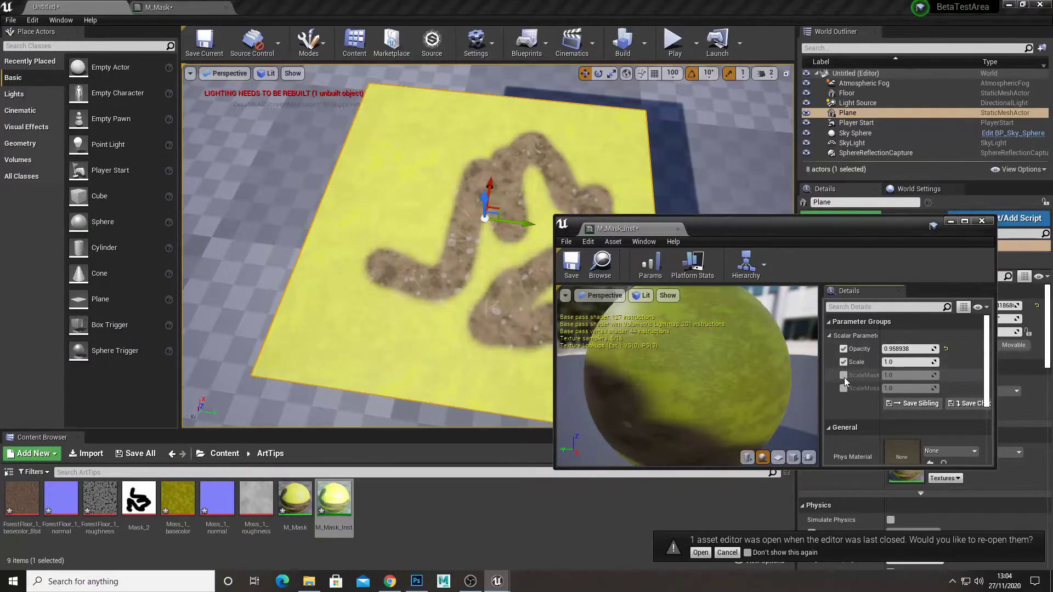
pyautogui.click(844, 376)
pyautogui.click(844, 388)
# Step: Adjust the instance's Scale to about 1.97 and ScaleMoss to about 2.19, keep ScaleMask at 1.0, and close the window
pyautogui.moveTo(897, 360); pyautogui.dragTo(939, 388)
pyautogui.hotkey('ctrl', 'z')
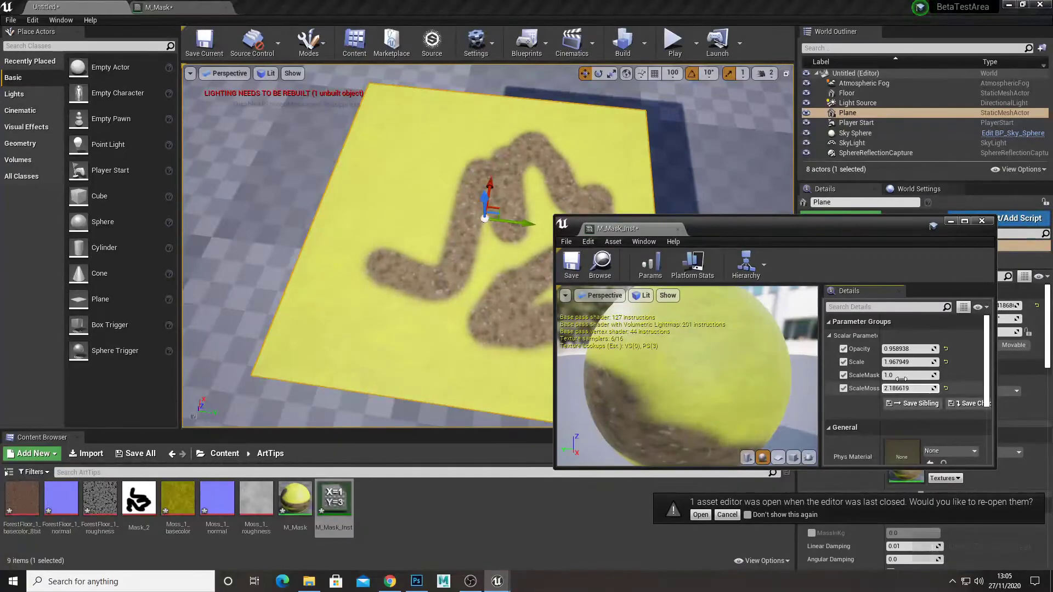
pyautogui.click(982, 220)
# Step: Delete the TexCoord node and all three Multiply and scale parameter pairs from the M_Mask graph
pyautogui.click(201, 6)
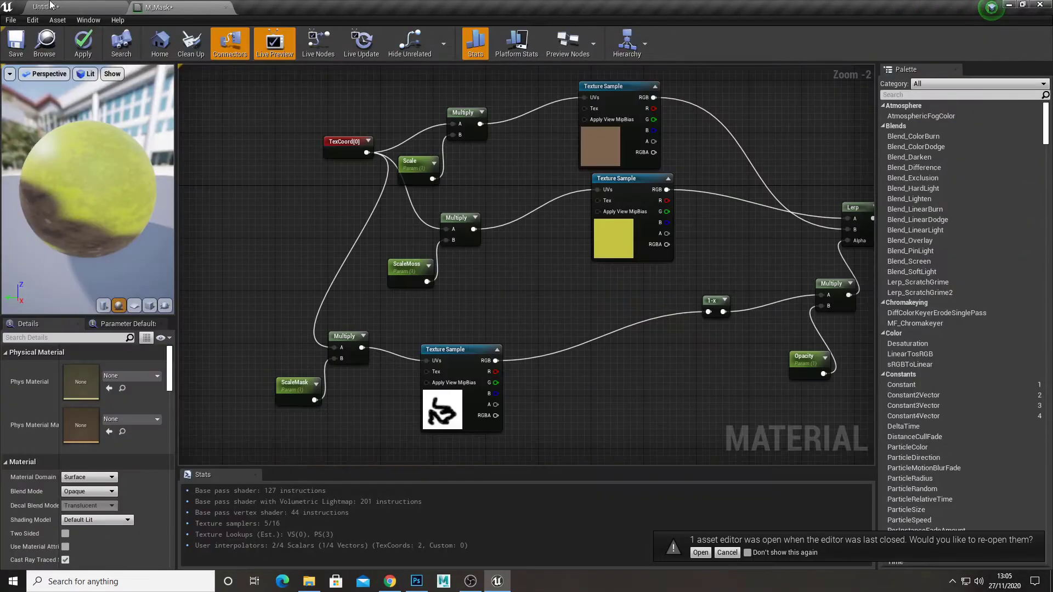
pyautogui.scroll(-5, 522, 316)
pyautogui.moveTo(568, 347); pyautogui.dragTo(568, 348)
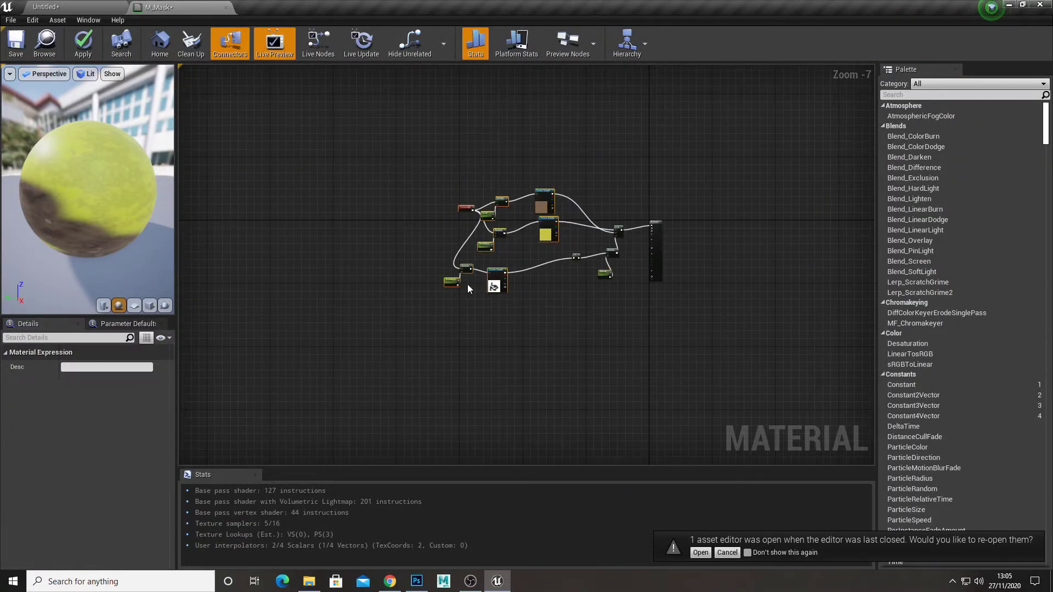
pyautogui.moveTo(456, 282); pyautogui.dragTo(430, 278)
pyautogui.scroll(2, 404, 265)
pyautogui.click(415, 269)
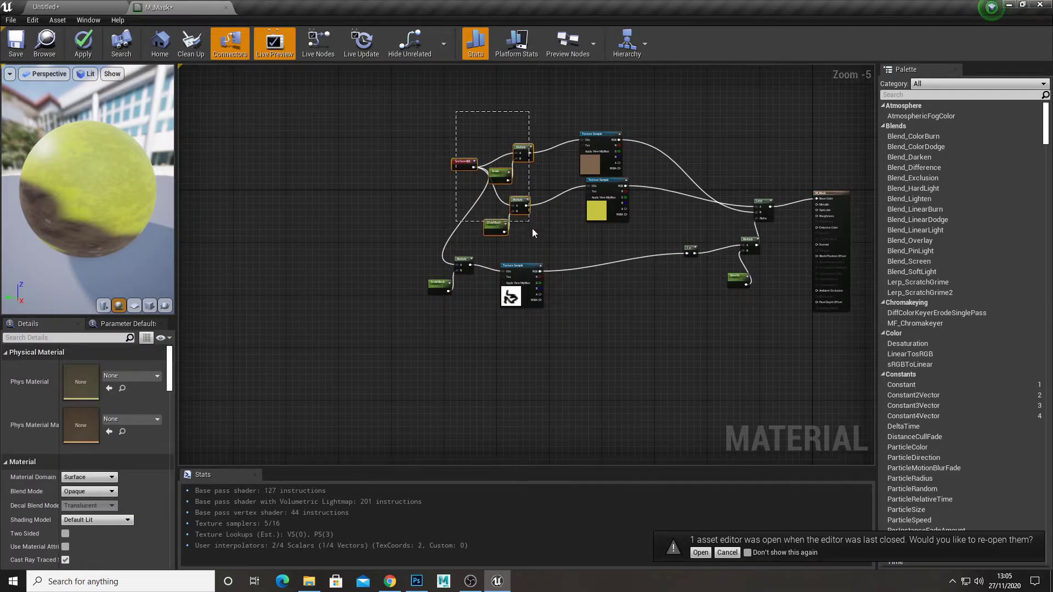
pyautogui.moveTo(532, 228); pyautogui.dragTo(533, 233)
pyautogui.press('Delete')
pyautogui.moveTo(425, 232); pyautogui.dragTo(483, 307)
pyautogui.press('Delete')
# Step: Move the mask texture sample back beside the OneMinus node
pyautogui.scroll(3, 605, 269)
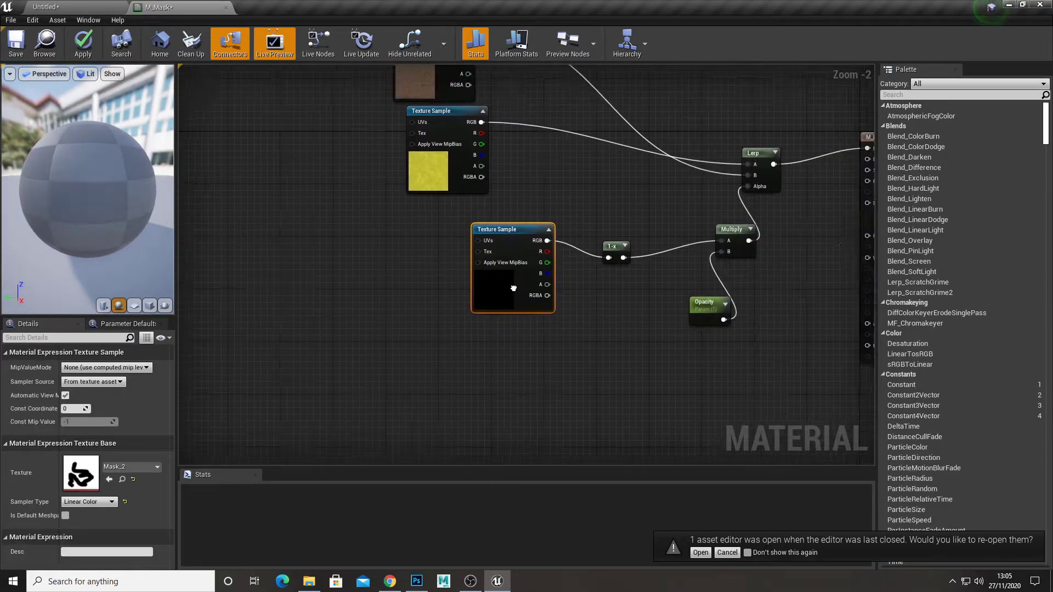
pyautogui.scroll(-2, 821, 207)
pyautogui.scroll(2, 666, 281)
pyautogui.scroll(-1, 629, 299)
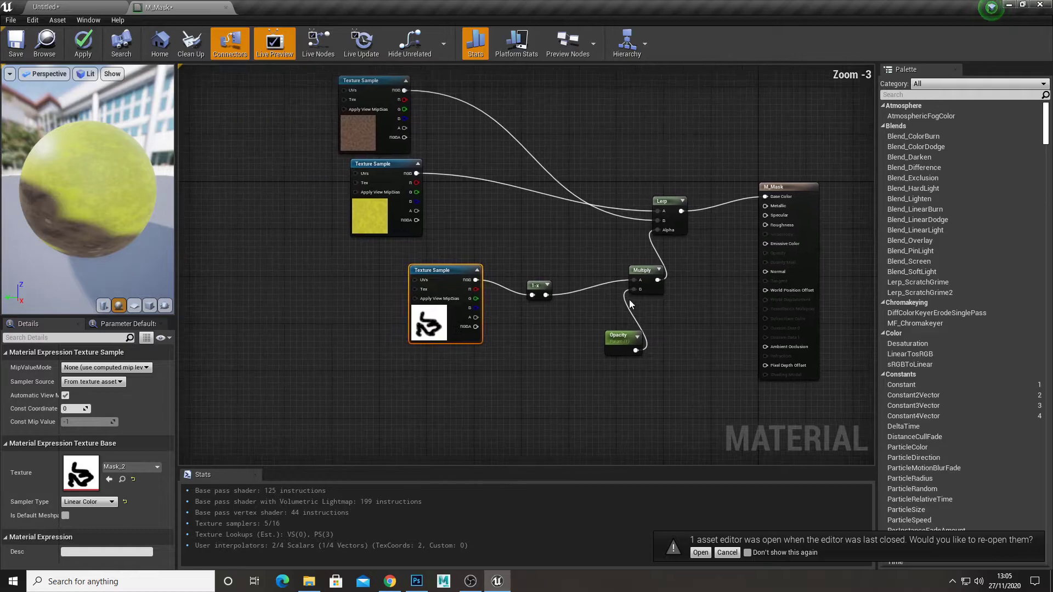
pyautogui.scroll(-6, 629, 299)
pyautogui.scroll(5, 505, 307)
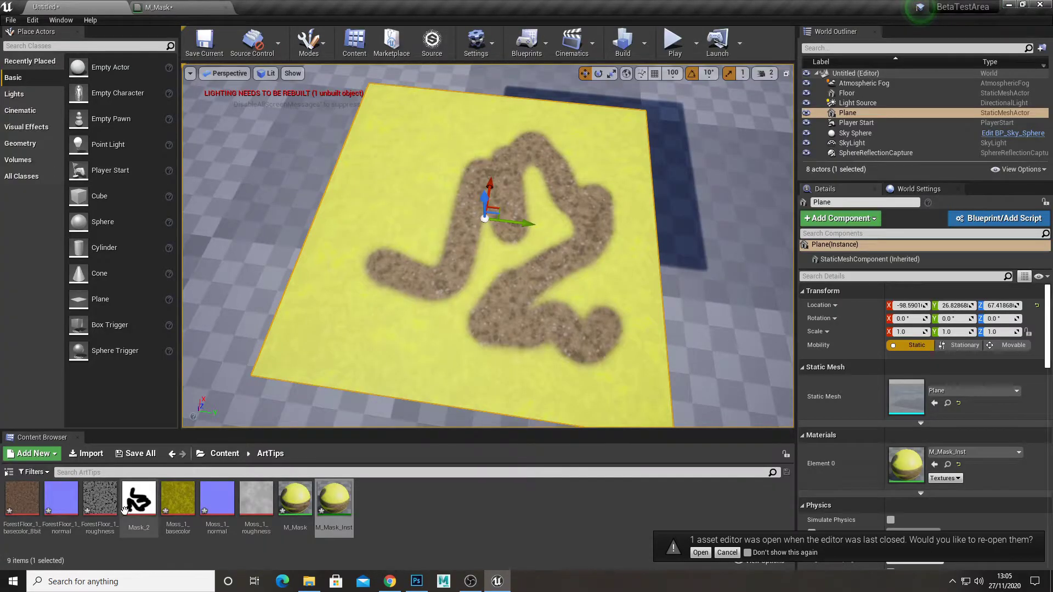
# Step: Add the ForestFloor_1_normal and Moss_1_normal textures to the M_Mask graph and place the moss normal sample beneath the other
pyautogui.click(78, 512)
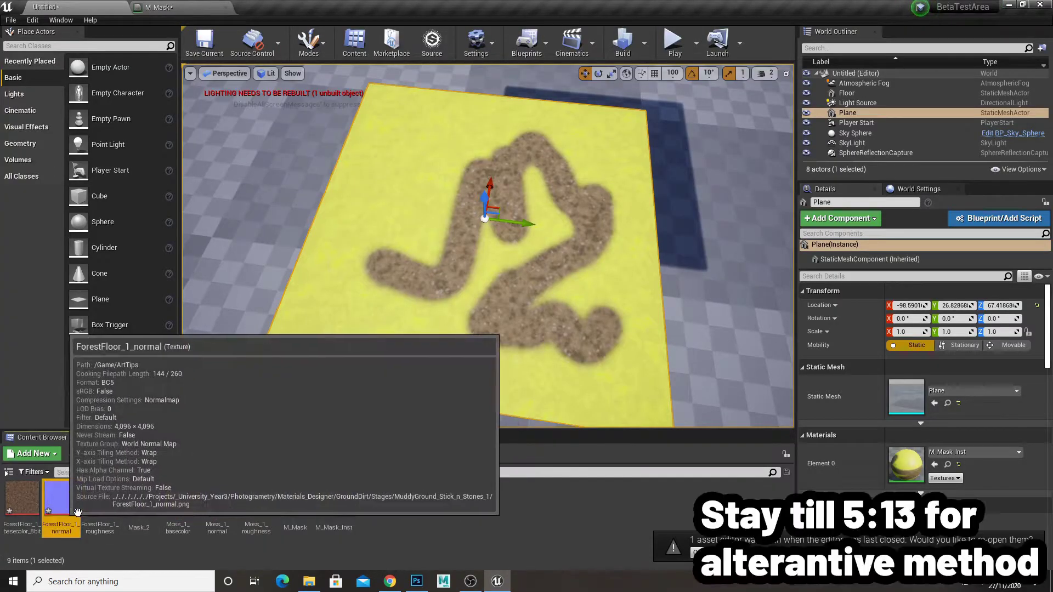
pyautogui.keyDown('ctrl'); pyautogui.click(217, 499); pyautogui.keyUp('ctrl')
pyautogui.moveTo(217, 499); pyautogui.dragTo(492, 353)
pyautogui.moveTo(592, 337); pyautogui.dragTo(511, 273, button='right')
pyautogui.moveTo(445, 336); pyautogui.dragTo(456, 397)
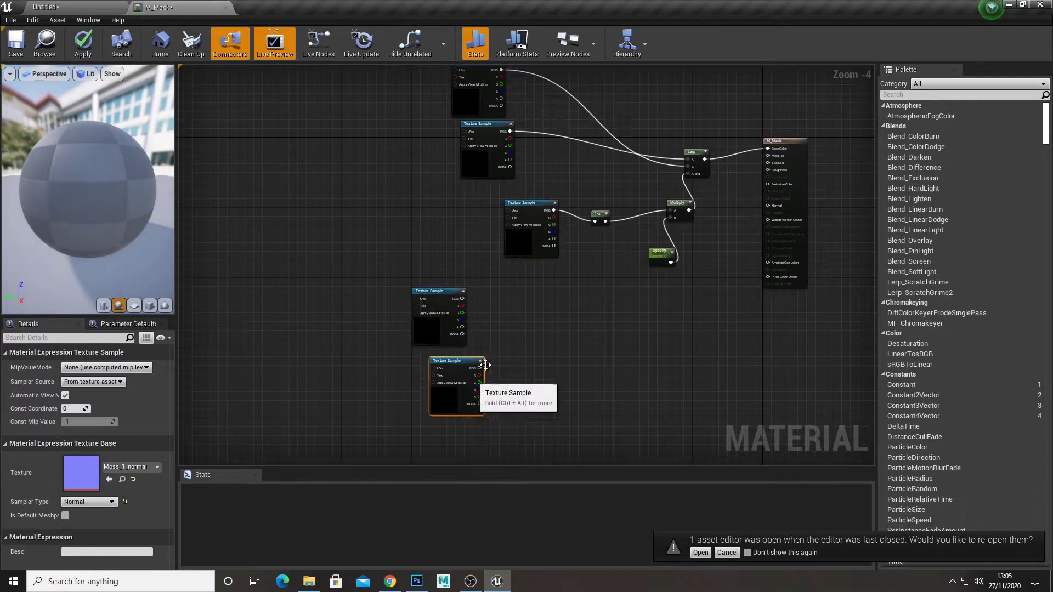
# Step: Align the ForestFloor_1_normal sample above the Moss_1_normal sample, below the mask nodes
pyautogui.click(432, 324)
pyautogui.scroll(2, 432, 324)
pyautogui.moveTo(438, 317); pyautogui.dragTo(470, 309)
pyautogui.moveTo(566, 318); pyautogui.dragTo(470, 302, button='right')
pyautogui.scroll(2, 520, 284)
pyautogui.scroll(-1, 526, 286)
pyautogui.moveTo(561, 288); pyautogui.dragTo(494, 371, button='right')
pyautogui.scroll(-2, 482, 367)
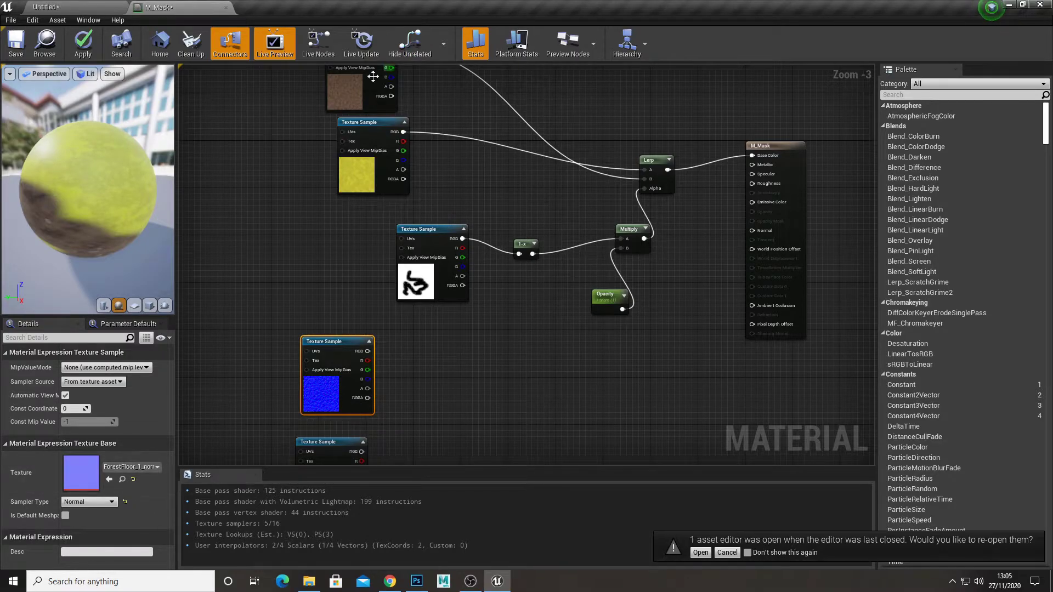
# Step: Move the two normal texture samples closer to the mask nodes, with the moss normal beneath the forest floor normal
pyautogui.scroll(-1, 415, 332)
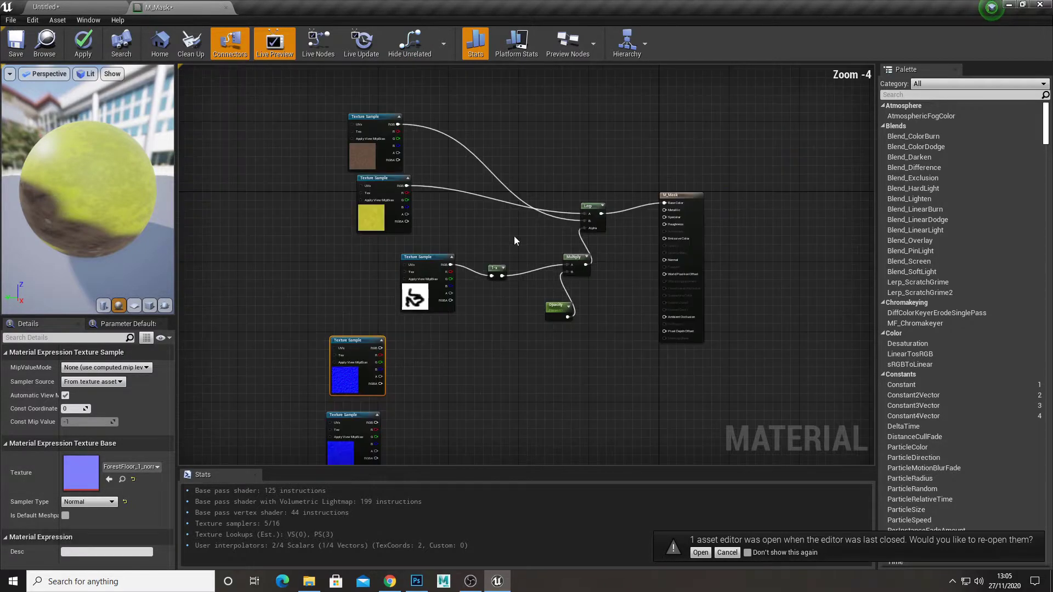
pyautogui.moveTo(489, 324); pyautogui.dragTo(494, 265, button='right')
pyautogui.moveTo(340, 324); pyautogui.dragTo(363, 390)
pyautogui.moveTo(353, 386); pyautogui.dragTo(348, 309)
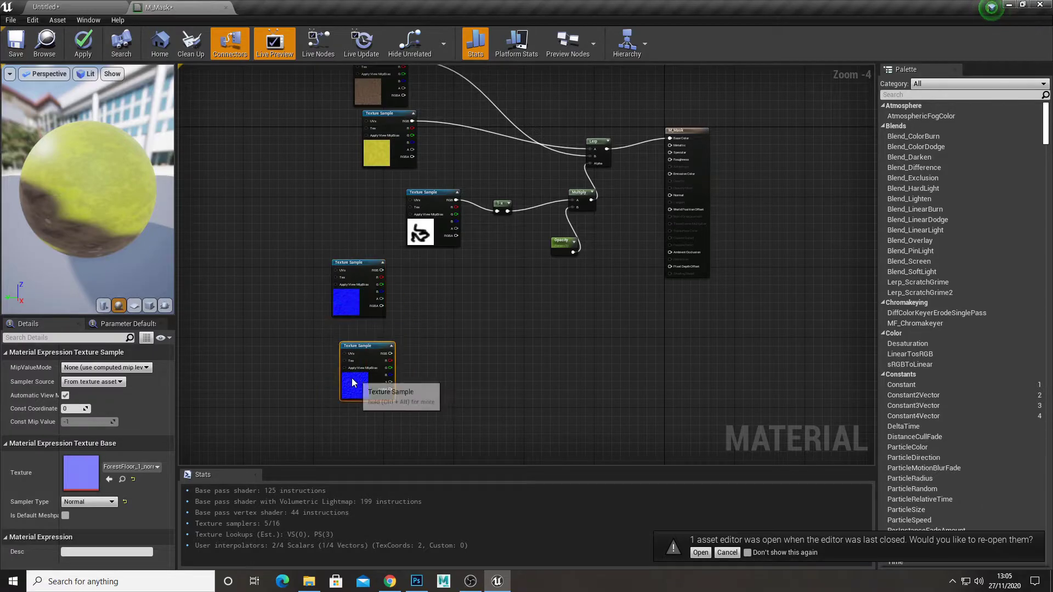
pyautogui.moveTo(352, 382); pyautogui.dragTo(347, 378)
# Step: Duplicate the Lerp node, feed both normal samples into A and B and the Multiply result into Alpha, and connect its output to Normal
pyautogui.click(475, 315)
pyautogui.moveTo(577, 137); pyautogui.dragTo(591, 183)
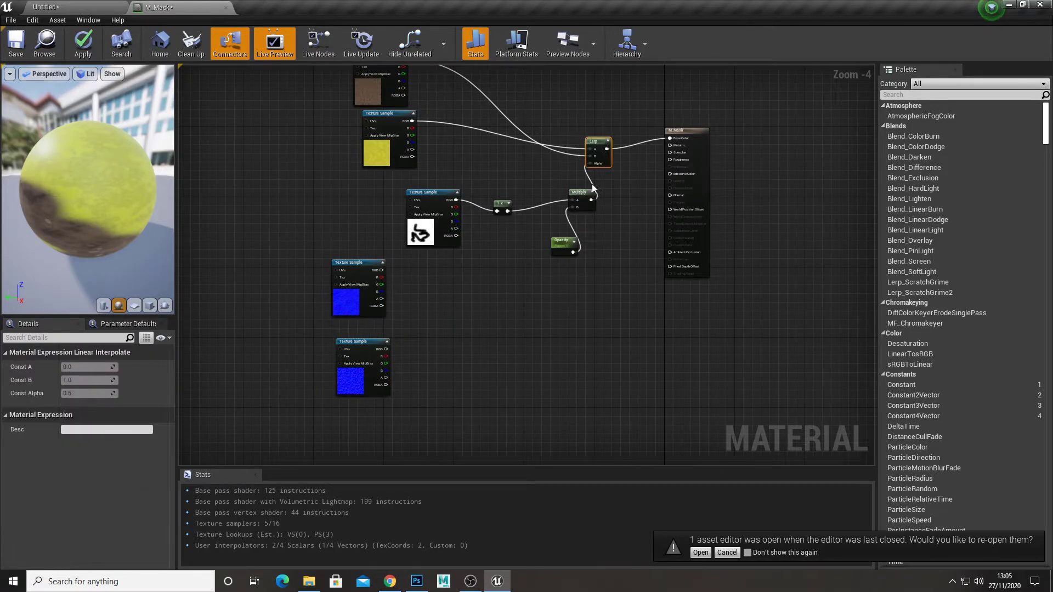
pyautogui.hotkey('ctrl', 'c')
pyautogui.hotkey('ctrl', 'v')
pyautogui.moveTo(382, 270); pyautogui.dragTo(498, 323)
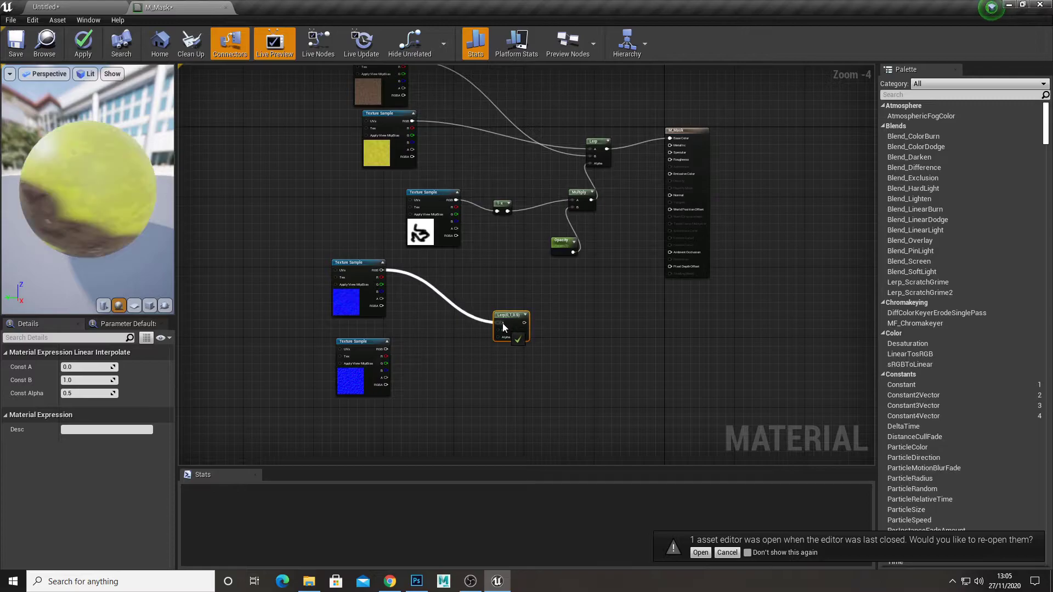
pyautogui.moveTo(435, 344); pyautogui.dragTo(498, 330)
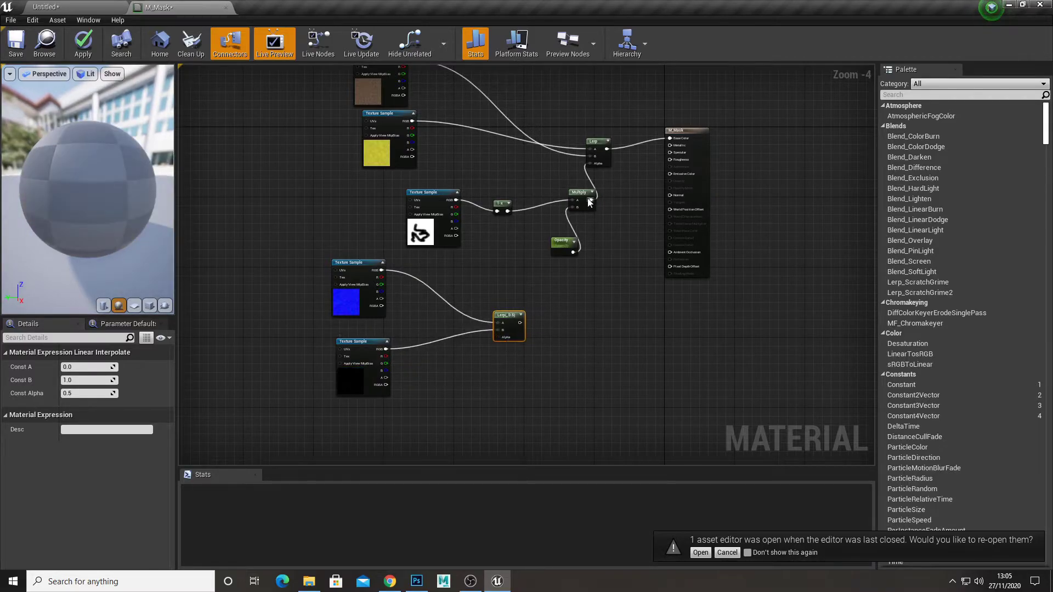
pyautogui.moveTo(599, 195); pyautogui.dragTo(601, 229)
pyautogui.moveTo(488, 338); pyautogui.dragTo(671, 195)
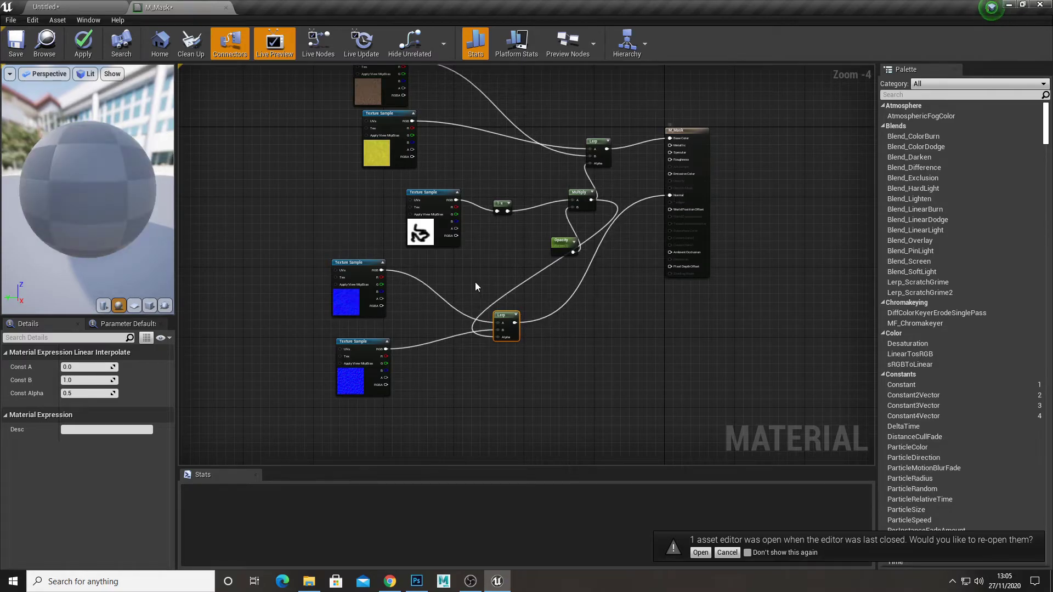
# Step: Inspect the blended normals up close on the preview sphere and apply the material
pyautogui.moveTo(457, 251); pyautogui.dragTo(346, 262, button='right')
pyautogui.scroll(2, 345, 266)
pyautogui.scroll(6, 38, 190)
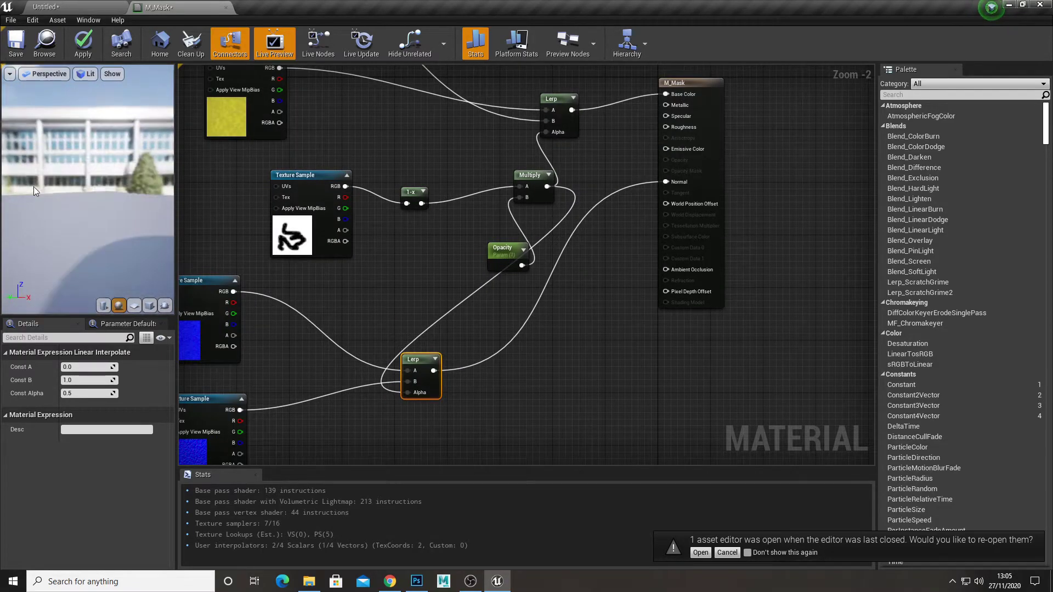
pyautogui.scroll(-6, 40, 180)
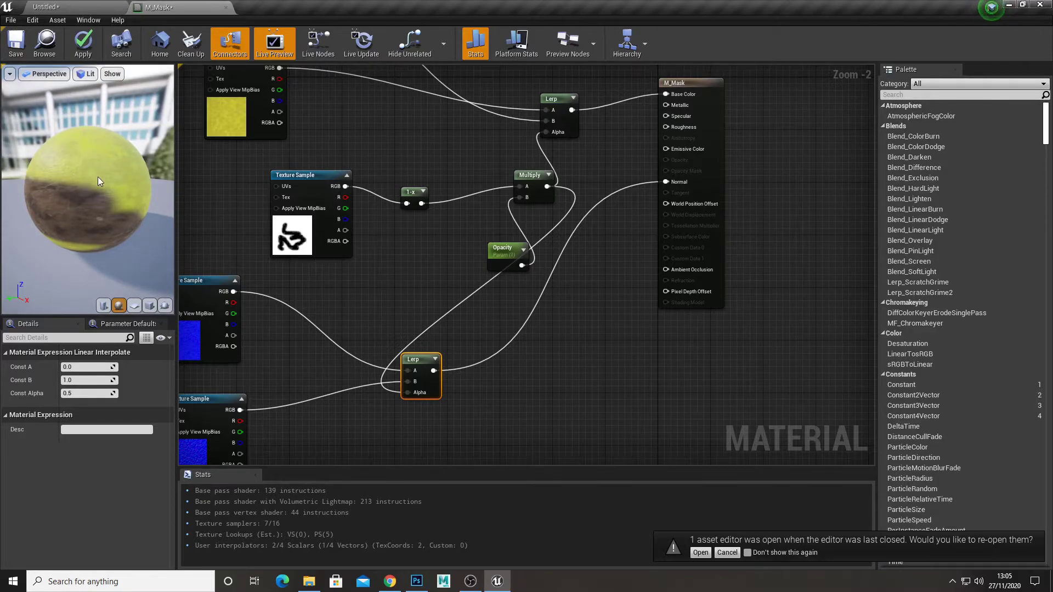
pyautogui.moveTo(97, 176); pyautogui.dragTo(55, 181)
pyautogui.scroll(-2, 444, 312)
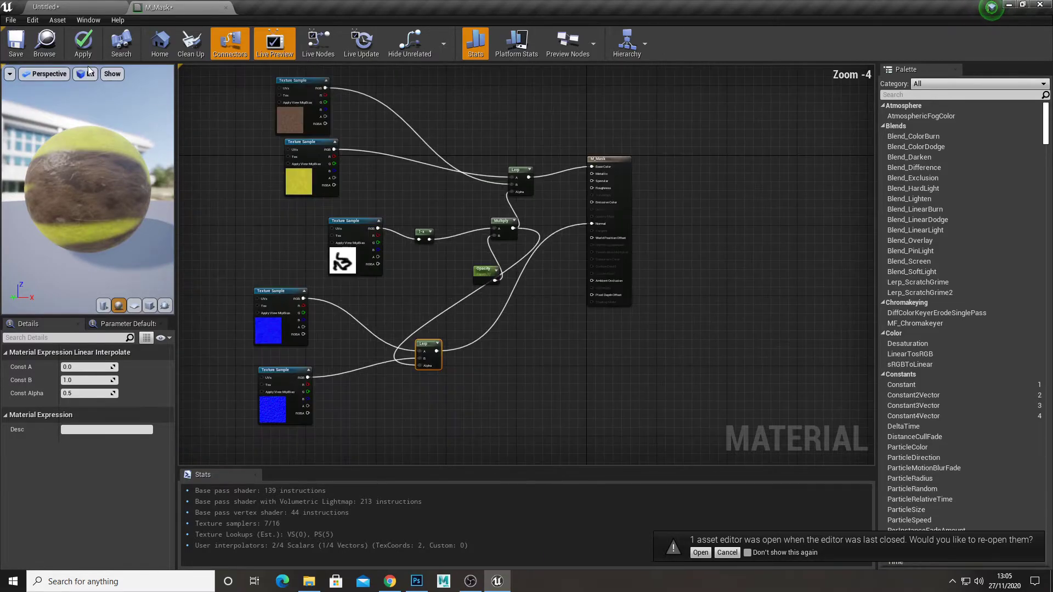
pyautogui.click(470, 581)
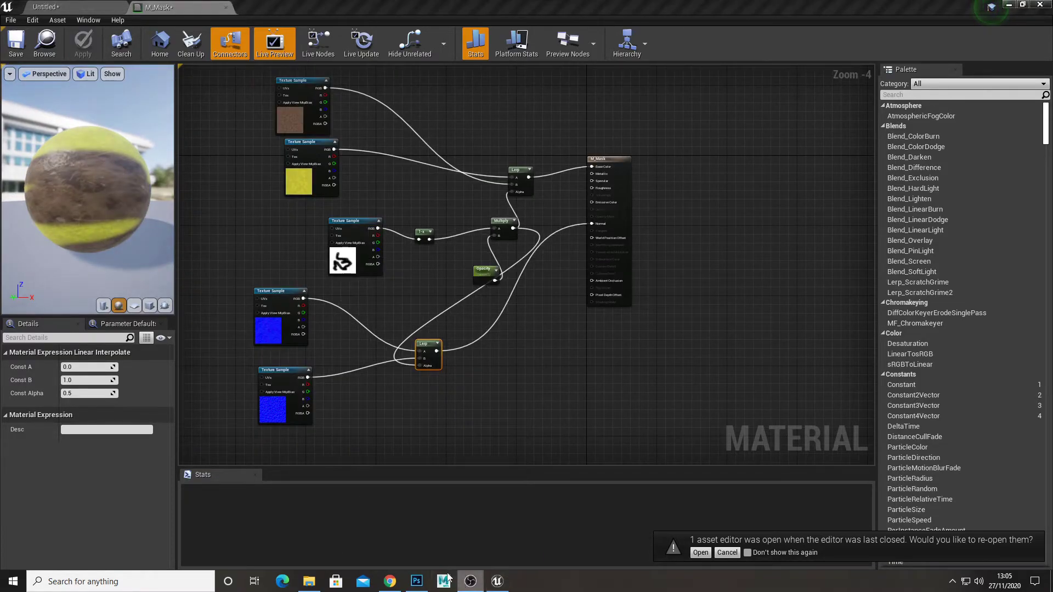
# Step: Delete every node in the M_Mask graph except the material output node
pyautogui.click(271, 233)
pyautogui.scroll(-3, 280, 237)
pyautogui.moveTo(389, 344); pyautogui.dragTo(400, 325)
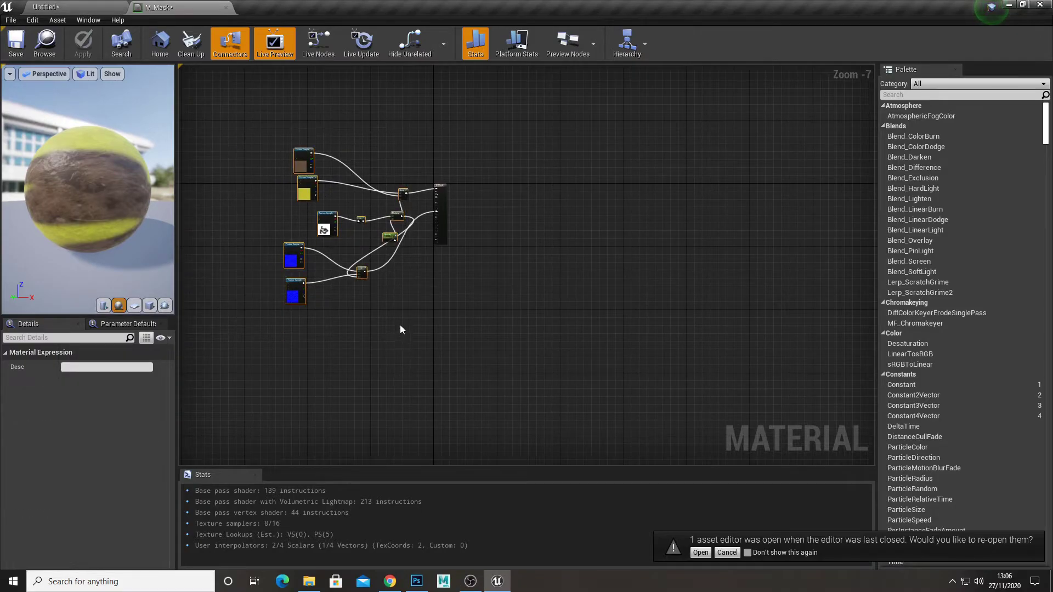
pyautogui.press('Delete')
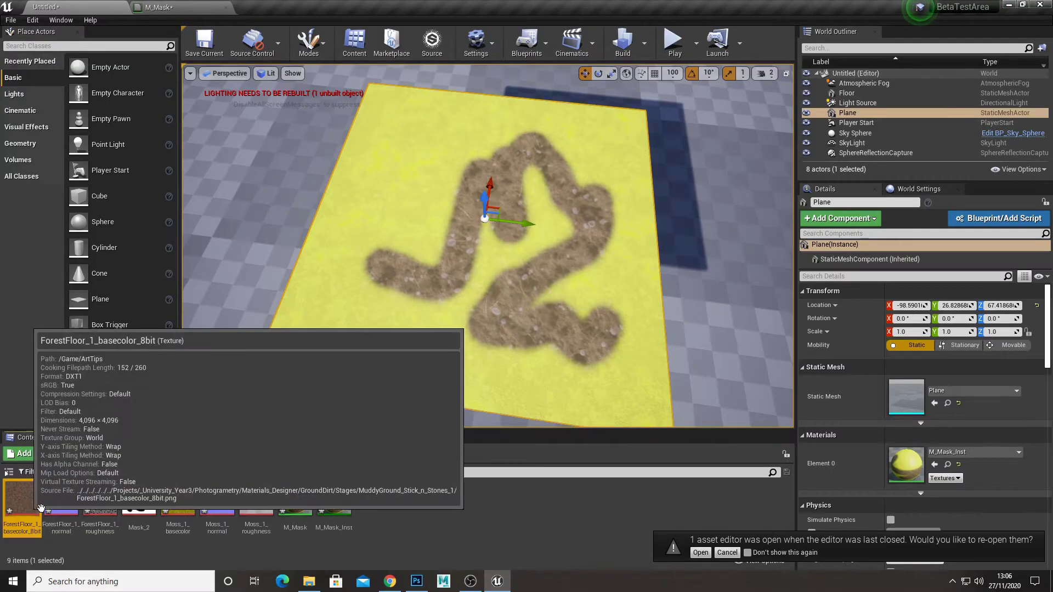
pyautogui.click(22, 500)
pyautogui.keyDown('shift'); pyautogui.click(256, 499); pyautogui.keyUp('shift')
pyautogui.moveTo(197, 508); pyautogui.dragTo(301, 167)
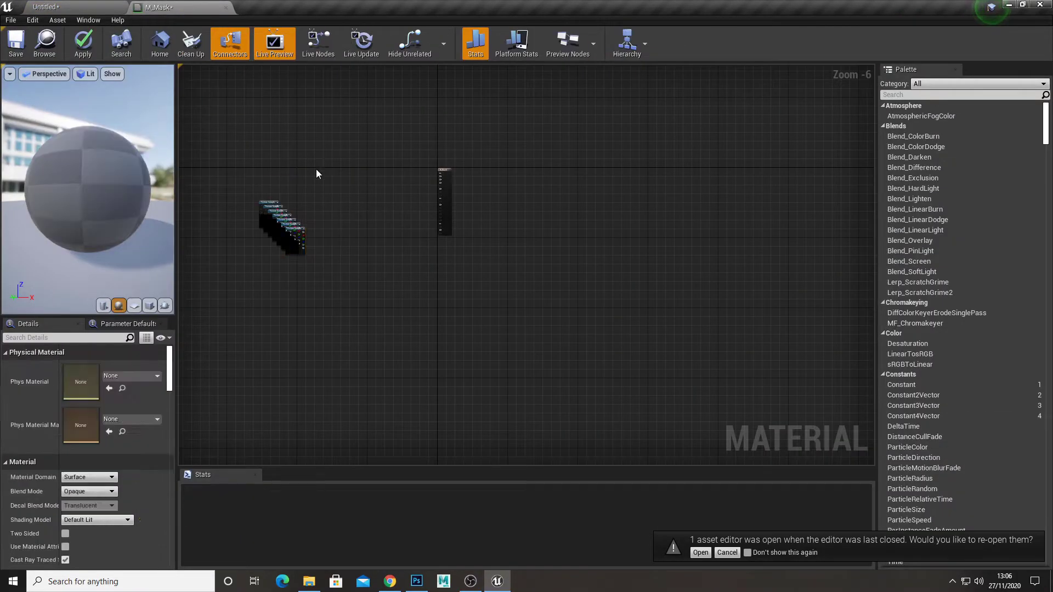
pyautogui.scroll(4, 316, 169)
pyautogui.moveTo(393, 410); pyautogui.dragTo(392, 410)
pyautogui.moveTo(375, 232); pyautogui.dragTo(204, 368)
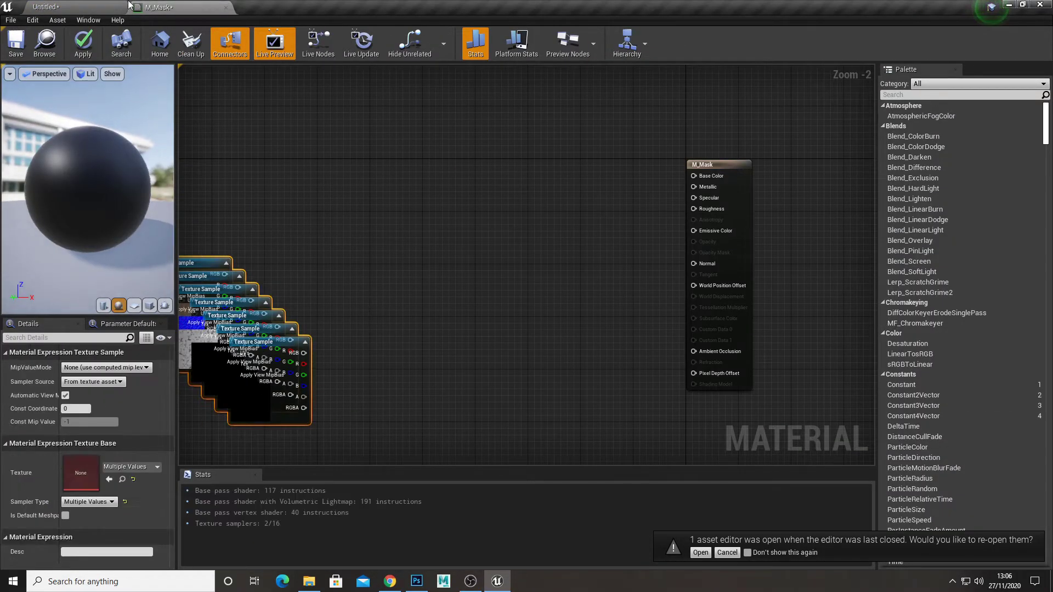
# Step: Add the ForestFloor_1 basecolor, normal and roughness textures to the M_Mask graph
pyautogui.click(100, 5)
pyautogui.click(22, 499)
pyautogui.keyDown('shift'); pyautogui.click(100, 499); pyautogui.keyUp('shift')
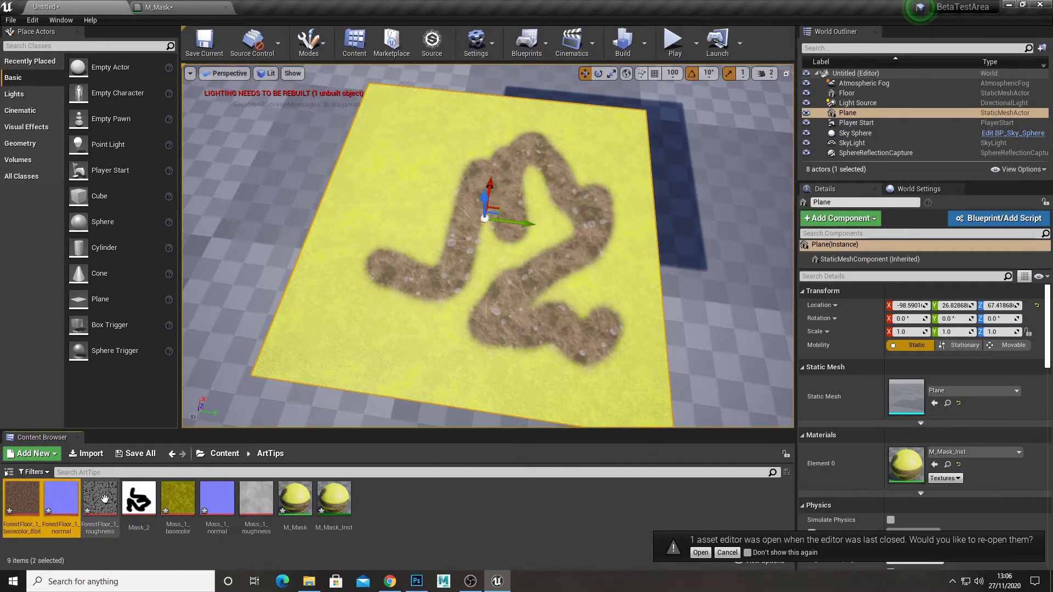
pyautogui.moveTo(99, 499); pyautogui.dragTo(327, 194)
# Step: Add a MakeMaterialAttributes node between the forest floor samples and the material output node
pyautogui.rightClick(492, 168)
pyautogui.write('make')
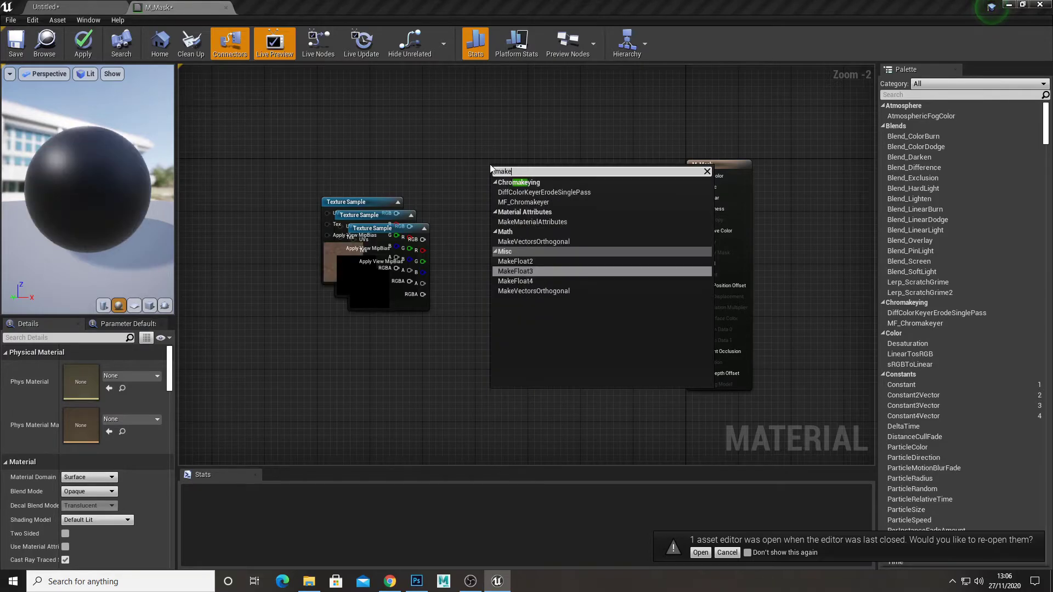
pyautogui.write(' mate')
pyautogui.press('Return')
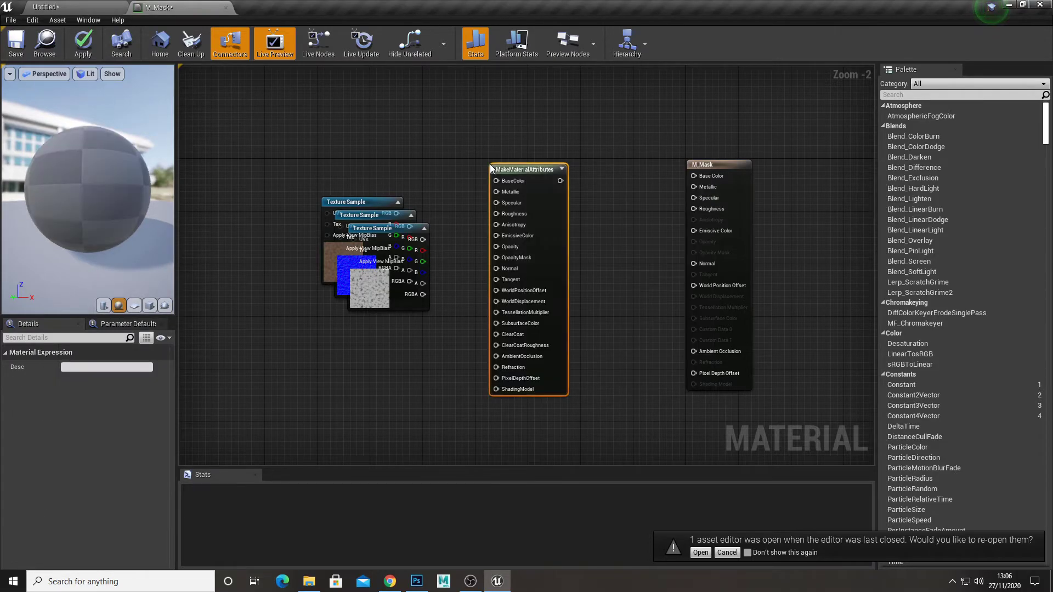
# Step: Connect the forest floor samples to BaseColor, Normal and Roughness of MakeMaterialAttributes, and move the whole group up away from the output node
pyautogui.scroll(3, 489, 163)
pyautogui.moveTo(349, 215); pyautogui.dragTo(344, 152)
pyautogui.moveTo(522, 193); pyautogui.dragTo(523, 192)
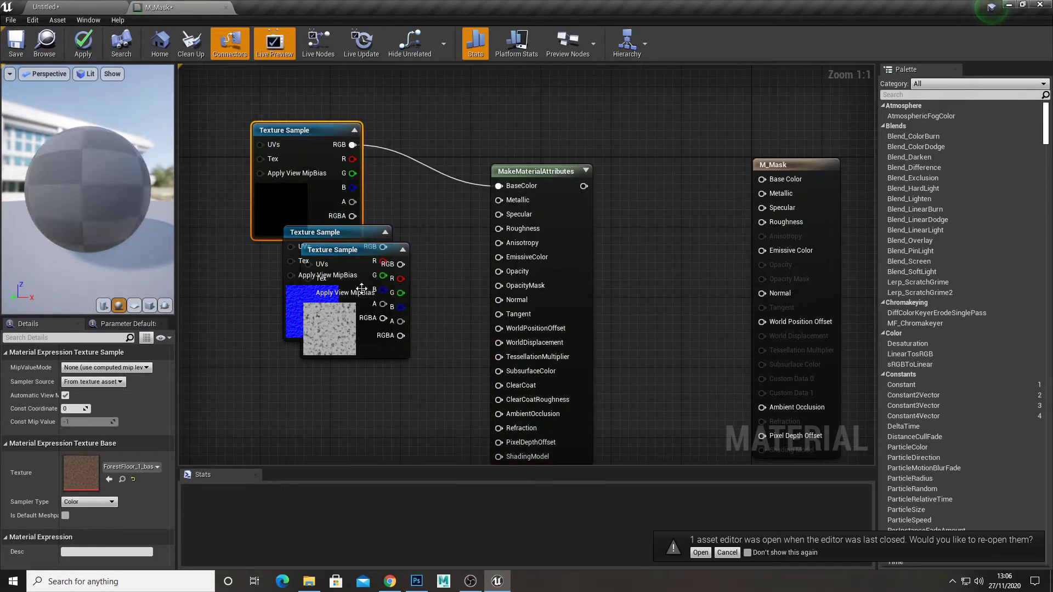
pyautogui.moveTo(360, 305); pyautogui.dragTo(313, 423)
pyautogui.moveTo(386, 249); pyautogui.dragTo(521, 300)
pyautogui.scroll(-2, 521, 300)
pyautogui.moveTo(353, 331); pyautogui.dragTo(466, 220)
pyautogui.scroll(-2, 466, 219)
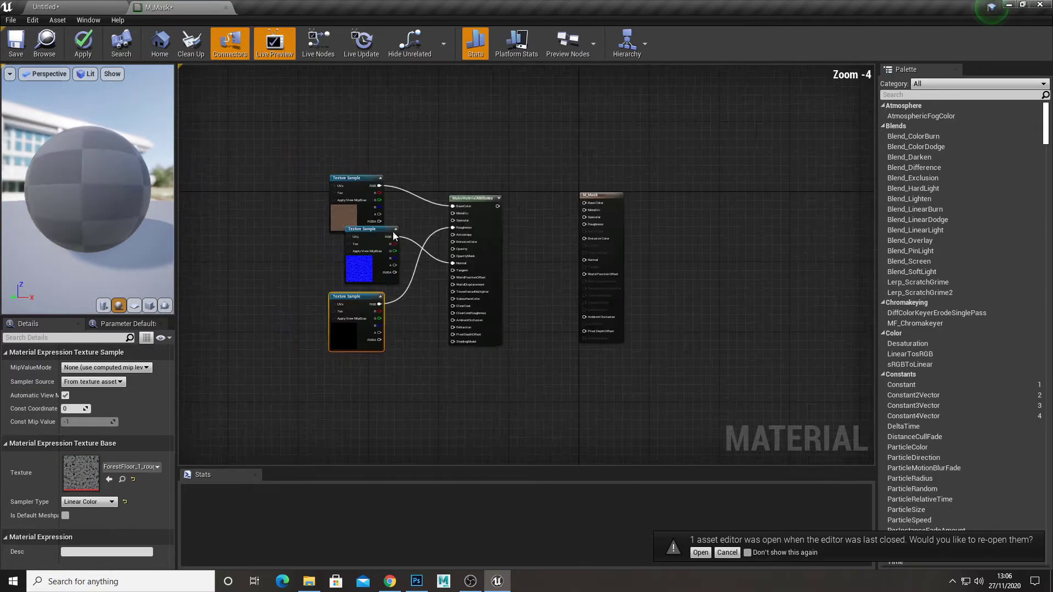
pyautogui.moveTo(457, 359); pyautogui.dragTo(444, 218)
pyautogui.click(344, 298)
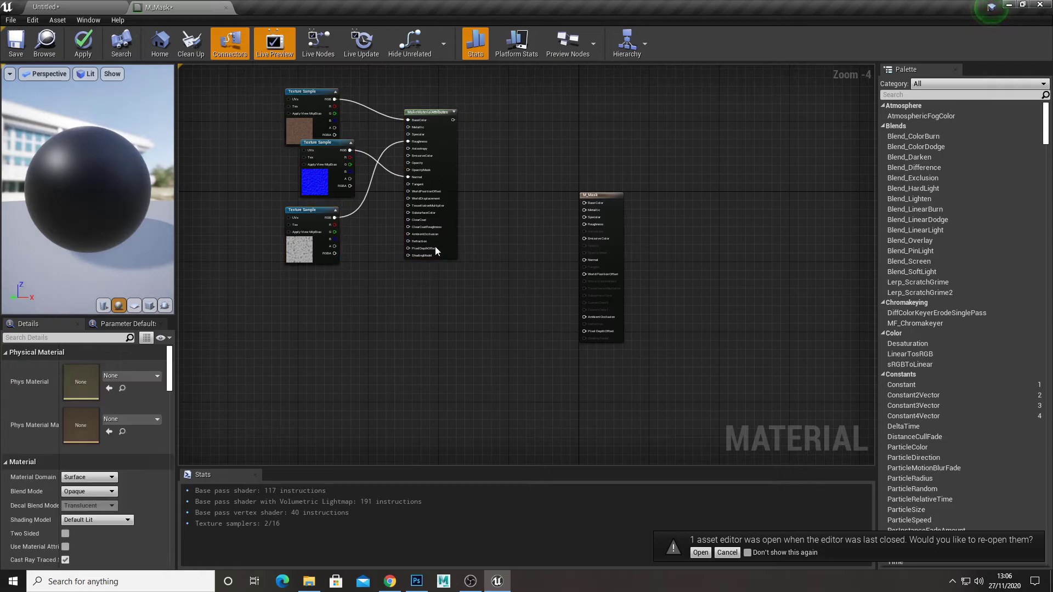
# Step: Add the Moss_1 basecolor, normal and roughness textures to the graph and spread them out below the forest floor group
pyautogui.click(37, 7)
pyautogui.click(177, 500)
pyautogui.keyDown('shift'); pyautogui.click(256, 499); pyautogui.keyUp('shift')
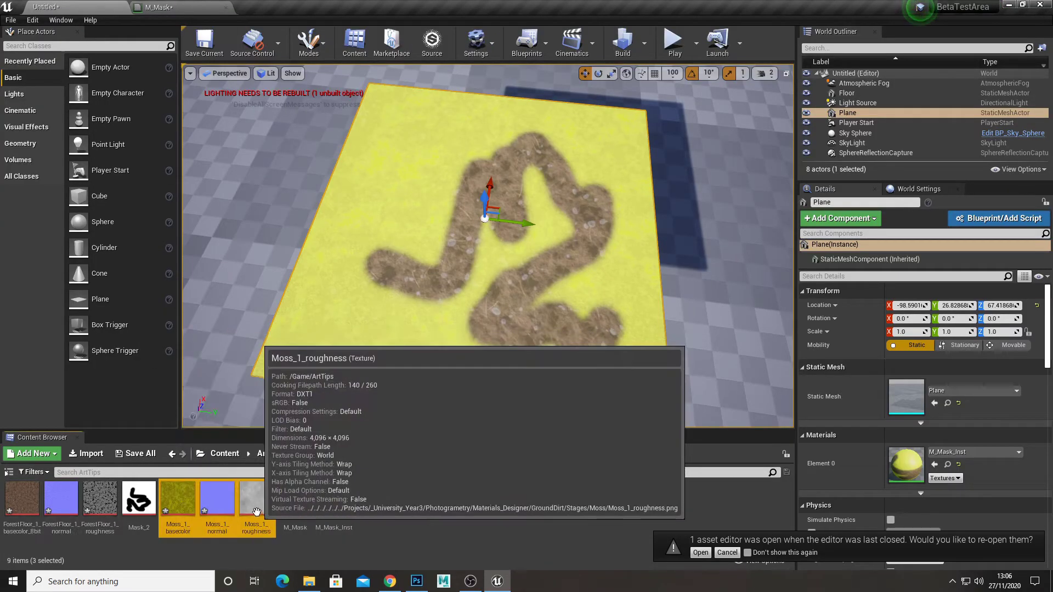
pyautogui.moveTo(256, 499); pyautogui.dragTo(296, 312)
pyautogui.moveTo(423, 380); pyautogui.dragTo(303, 440)
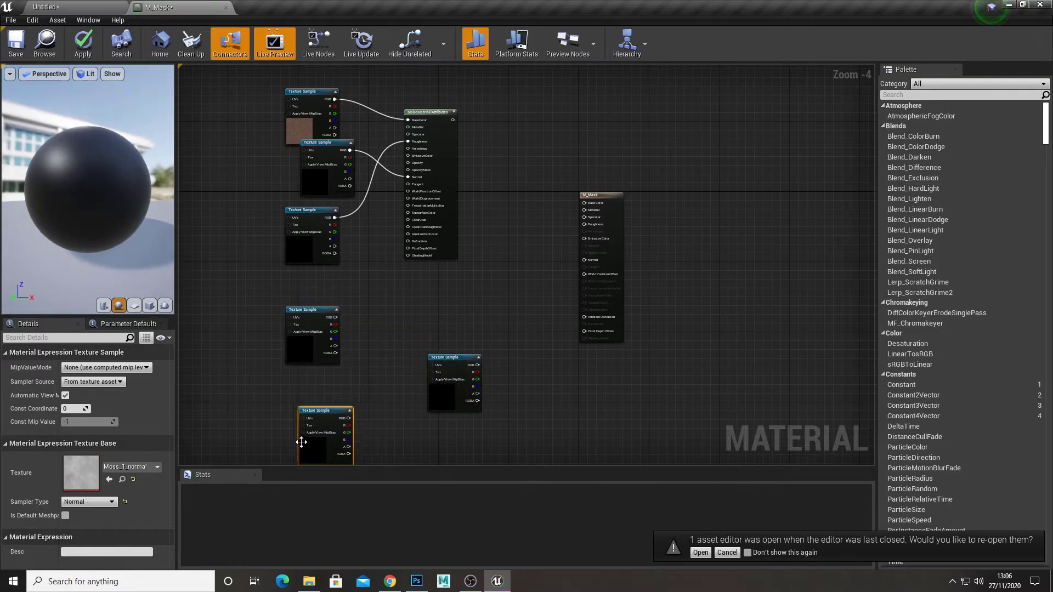
pyautogui.moveTo(439, 408); pyautogui.dragTo(340, 400)
# Step: Duplicate the MakeMaterialAttributes node and connect the moss samples to the copy's BaseColor, Roughness and Normal inputs
pyautogui.click(423, 151)
pyautogui.hotkey('ctrl', 'c')
pyautogui.click(439, 321)
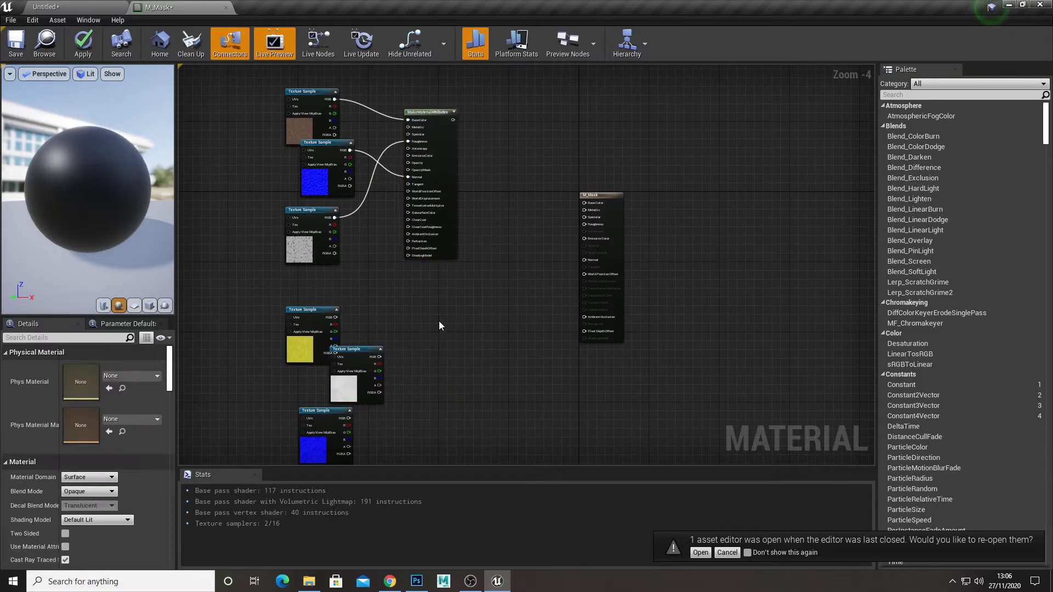
pyautogui.hotkey('ctrl', 'v')
pyautogui.moveTo(327, 317); pyautogui.dragTo(462, 334)
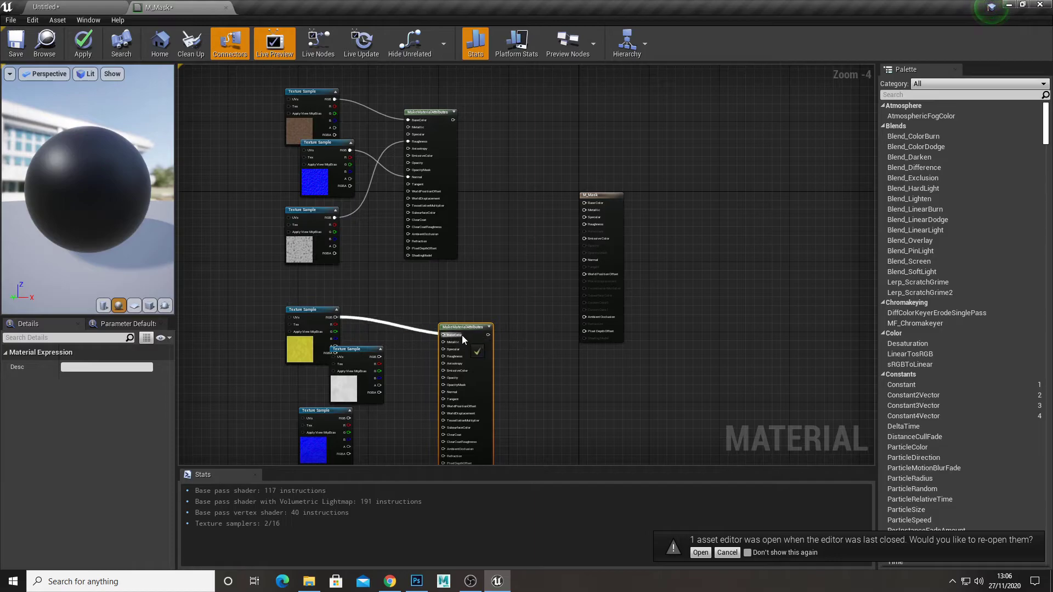
pyautogui.moveTo(419, 369); pyautogui.dragTo(452, 357)
pyautogui.moveTo(349, 418); pyautogui.dragTo(450, 392)
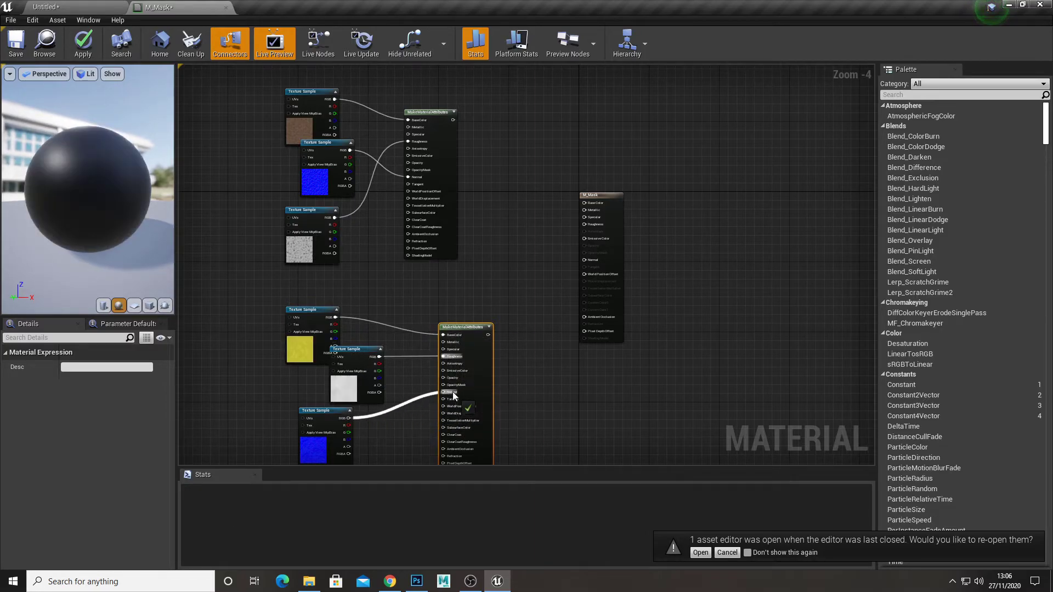
# Step: Add a BlendMaterialAttributes node between the two attribute groups and the material output node
pyautogui.click(538, 205)
pyautogui.rightClick(522, 202)
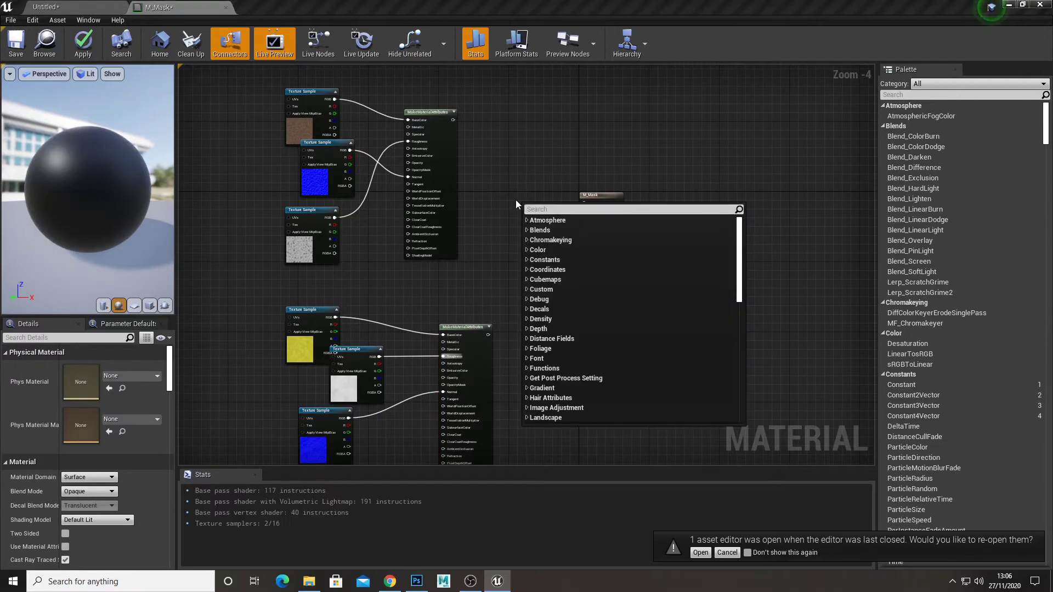
pyautogui.write('material')
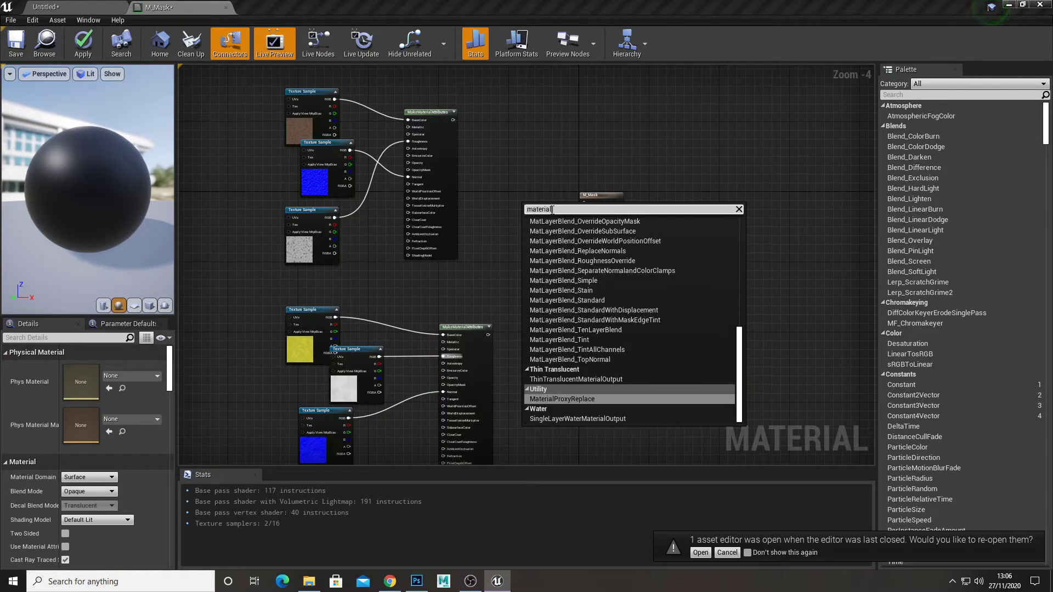
pyautogui.write(' ble')
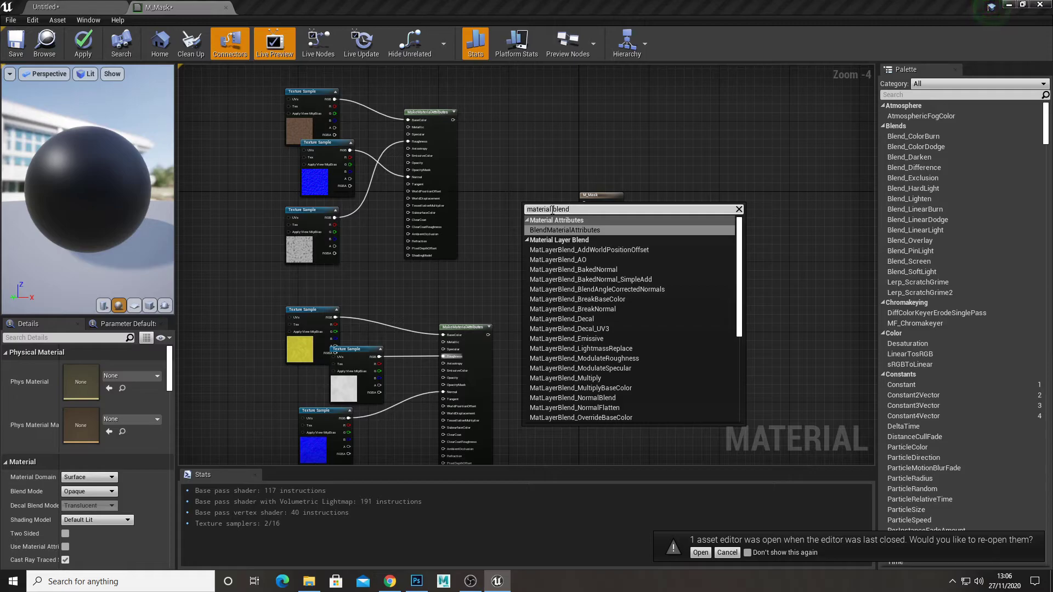
pyautogui.write('nd')
pyautogui.press('Return')
# Step: Connect the forest floor attributes to input A and the moss attributes to input B of BlendMaterialAttributes
pyautogui.scroll(2, 460, 99)
pyautogui.scroll(-3, 417, 88)
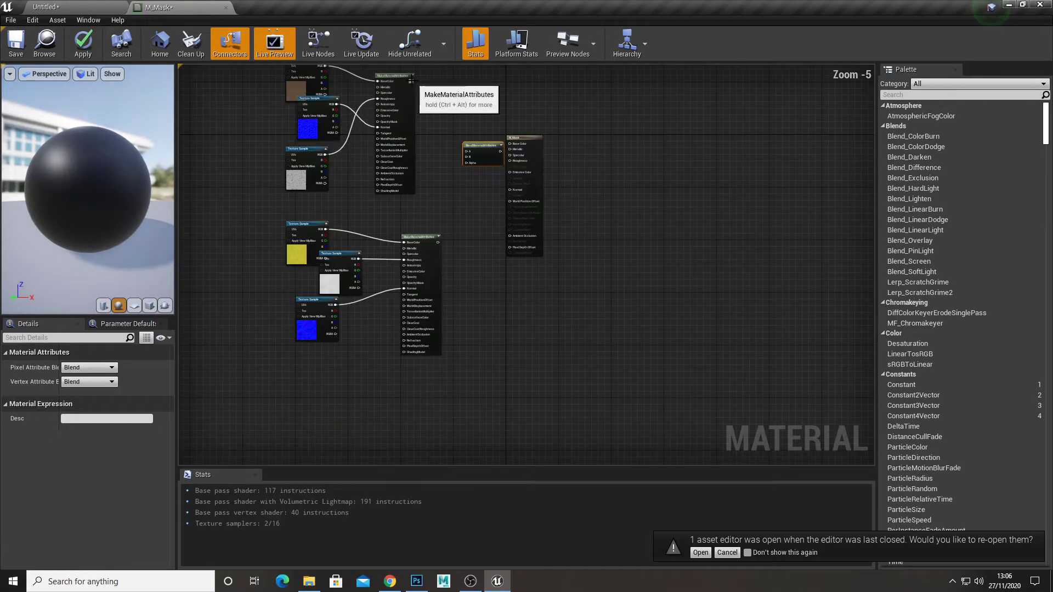
pyautogui.moveTo(411, 81); pyautogui.dragTo(466, 151)
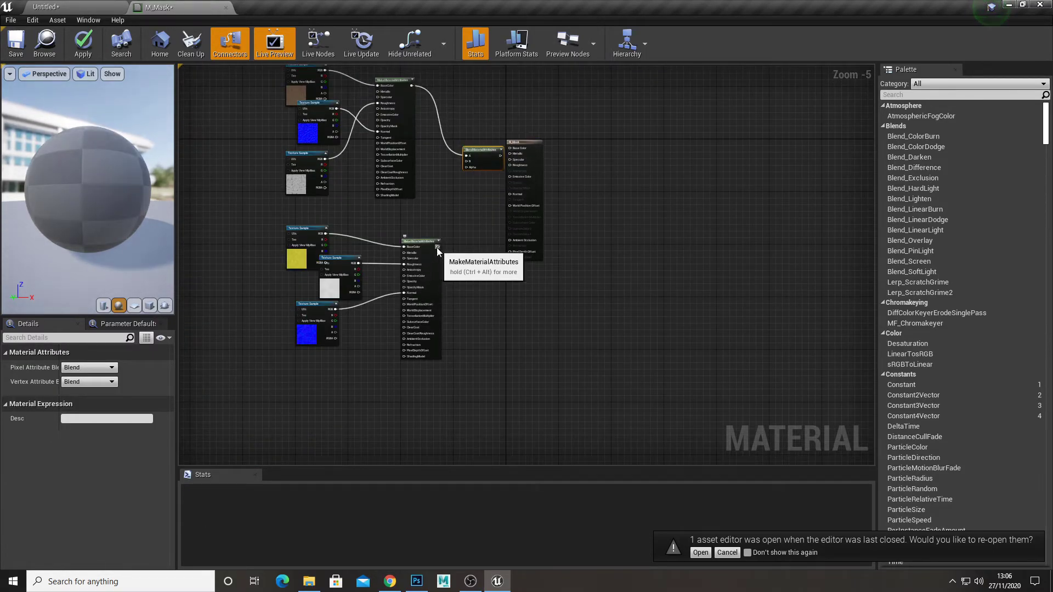
pyautogui.moveTo(437, 248); pyautogui.dragTo(468, 162)
# Step: Move the material output node farther from the blend node and add a BreakMaterialAttributes node between them
pyautogui.moveTo(541, 169); pyautogui.dragTo(623, 177)
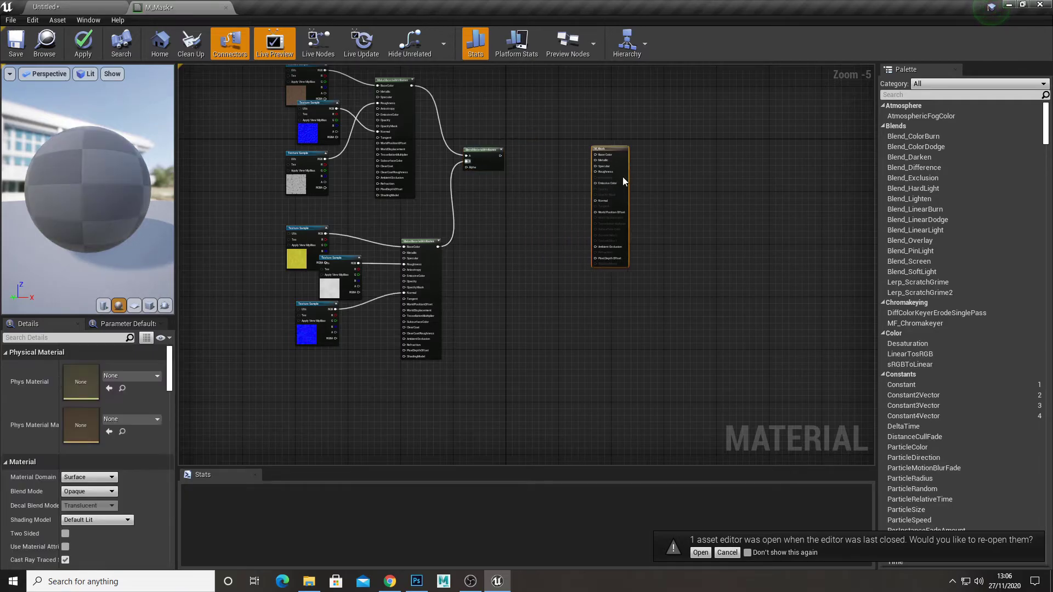
pyautogui.rightClick(537, 167)
pyautogui.write('break')
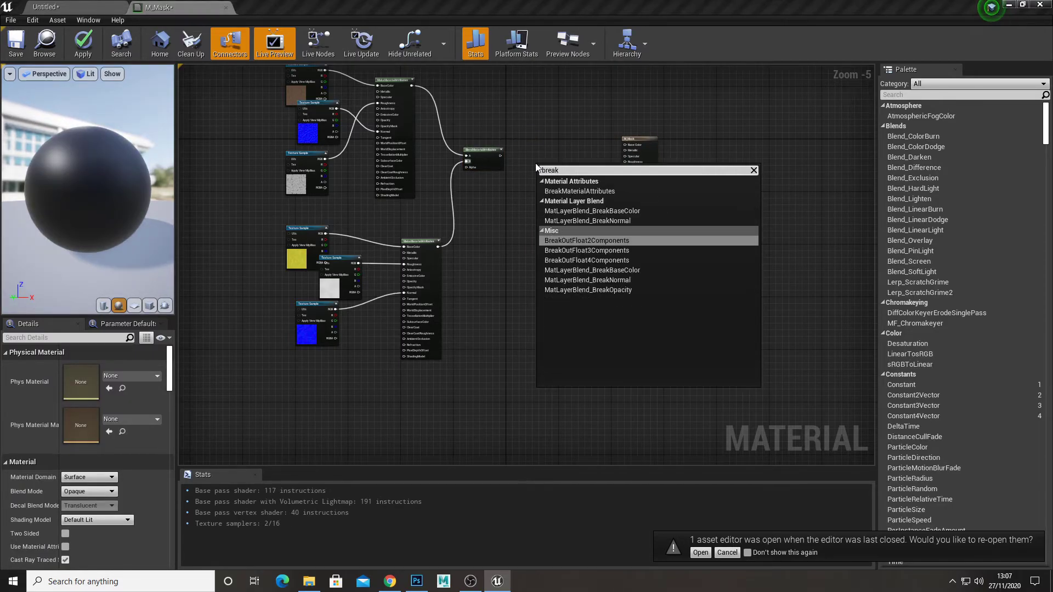
pyautogui.press('Up')
pyautogui.press('Up')
pyautogui.press('Up')
pyautogui.press('Return')
# Step: Connect BlendMaterialAttributes to BreakMaterialAttributes, and wire the break node's BaseColor, Roughness and Normal outputs to the matching material output inputs
pyautogui.scroll(4, 535, 163)
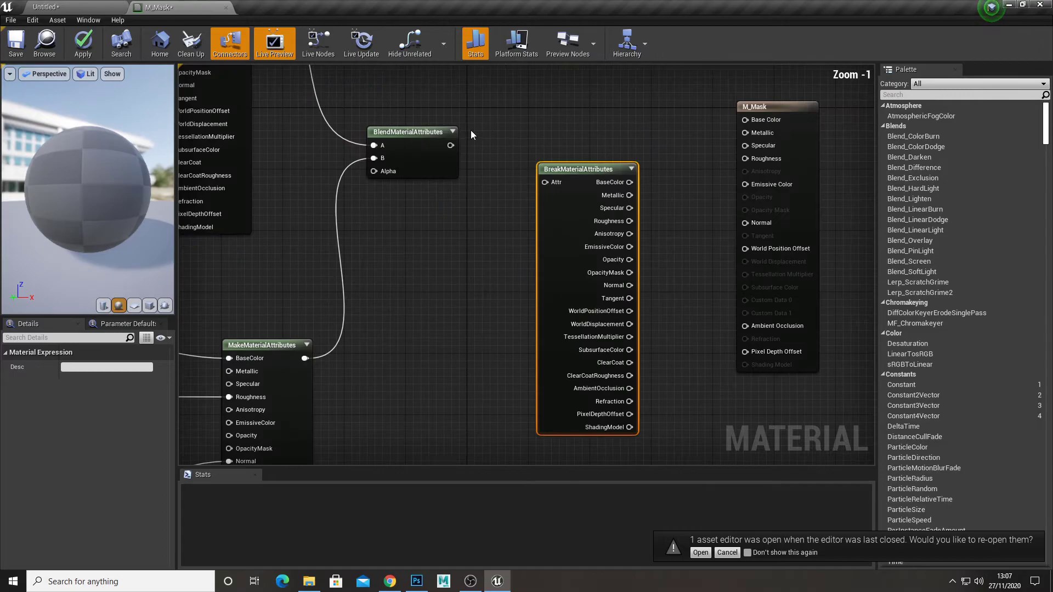
pyautogui.moveTo(451, 145); pyautogui.dragTo(561, 177)
pyautogui.moveTo(673, 189); pyautogui.dragTo(551, 225, button='right')
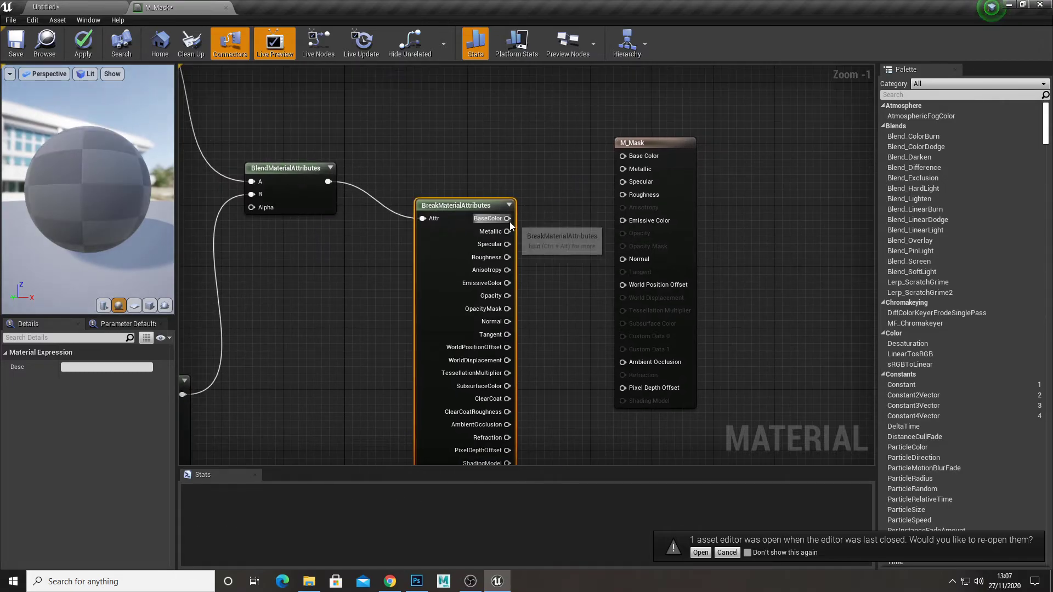
pyautogui.moveTo(509, 221); pyautogui.dragTo(621, 161)
pyautogui.moveTo(444, 222); pyautogui.dragTo(458, 198)
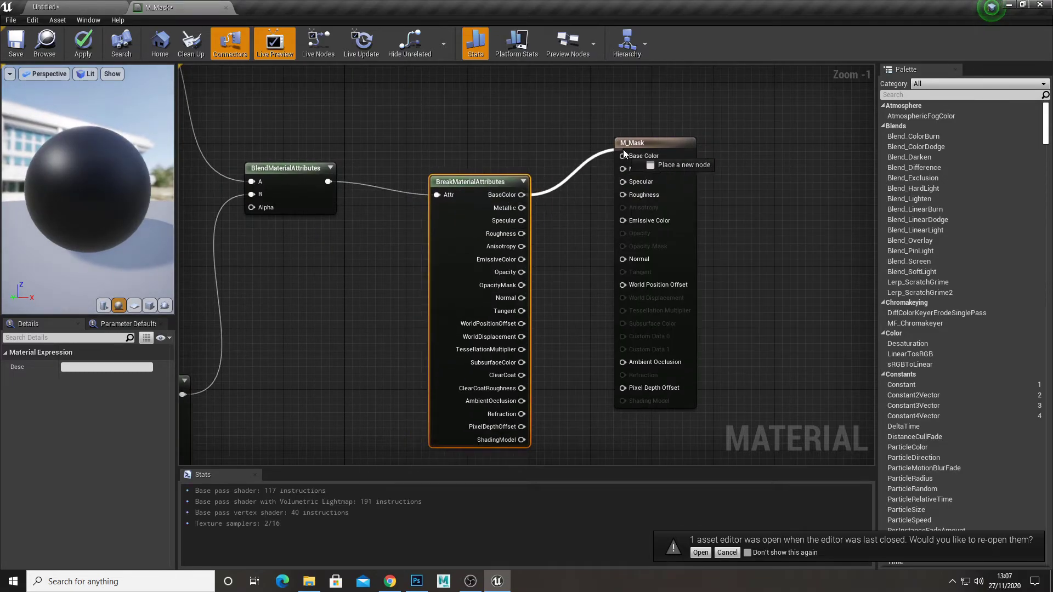
pyautogui.moveTo(623, 152); pyautogui.dragTo(624, 156)
pyautogui.moveTo(522, 221); pyautogui.dragTo(556, 219)
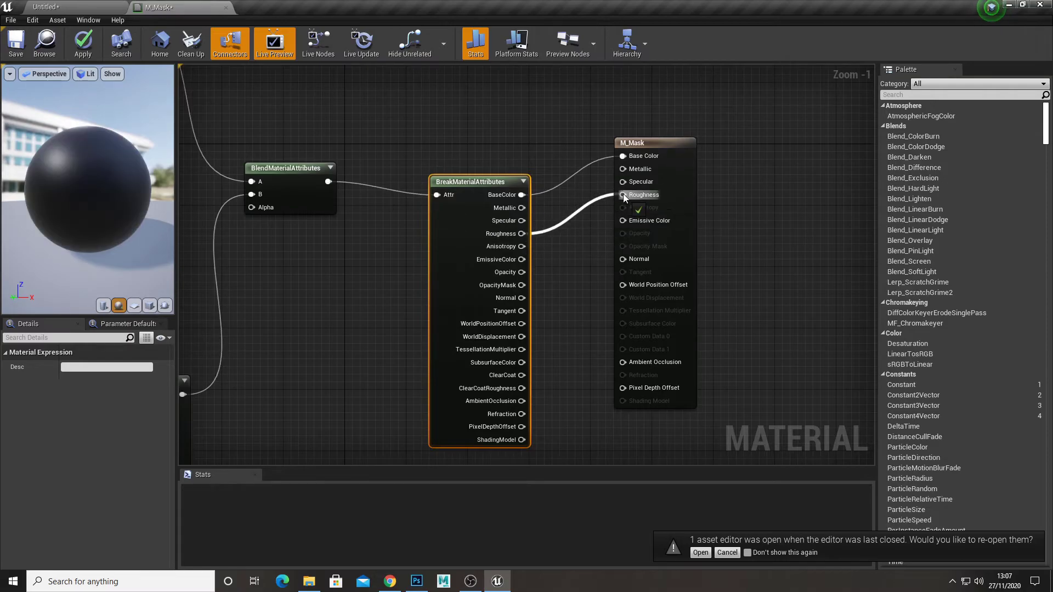
pyautogui.moveTo(624, 196); pyautogui.dragTo(624, 195)
pyautogui.moveTo(521, 298); pyautogui.dragTo(623, 259)
# Step: Add the Mask_2 texture to the material graph and connect its RGB output to the Alpha input of BlendMaterialAttributes
pyautogui.scroll(-1, 307, 297)
pyautogui.moveTo(307, 298); pyautogui.dragTo(361, 252, button='right')
pyautogui.scroll(-2, 361, 251)
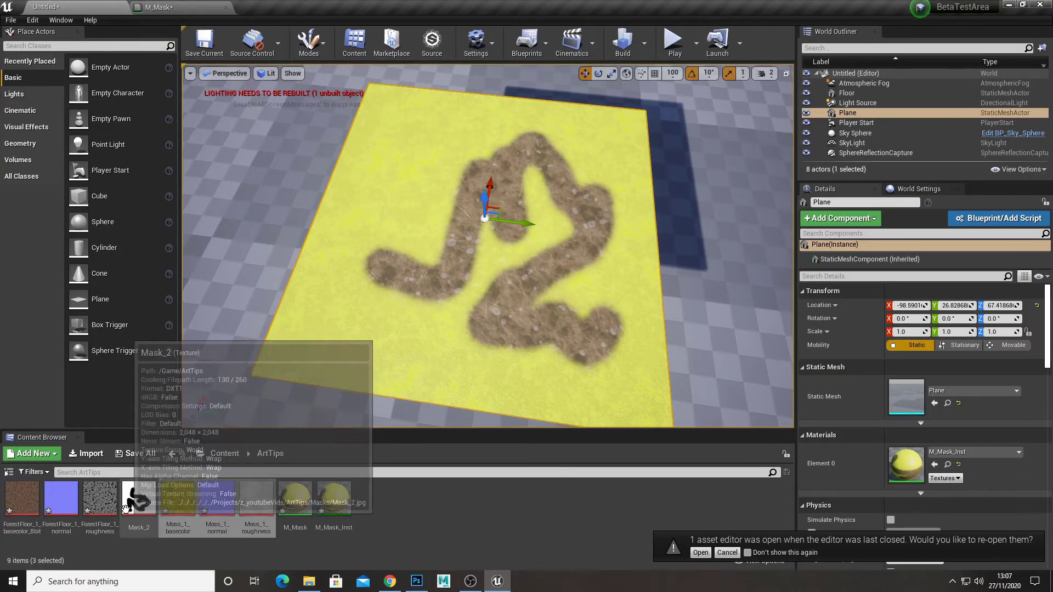
pyautogui.moveTo(125, 509); pyautogui.dragTo(515, 219)
pyautogui.scroll(2, 514, 212)
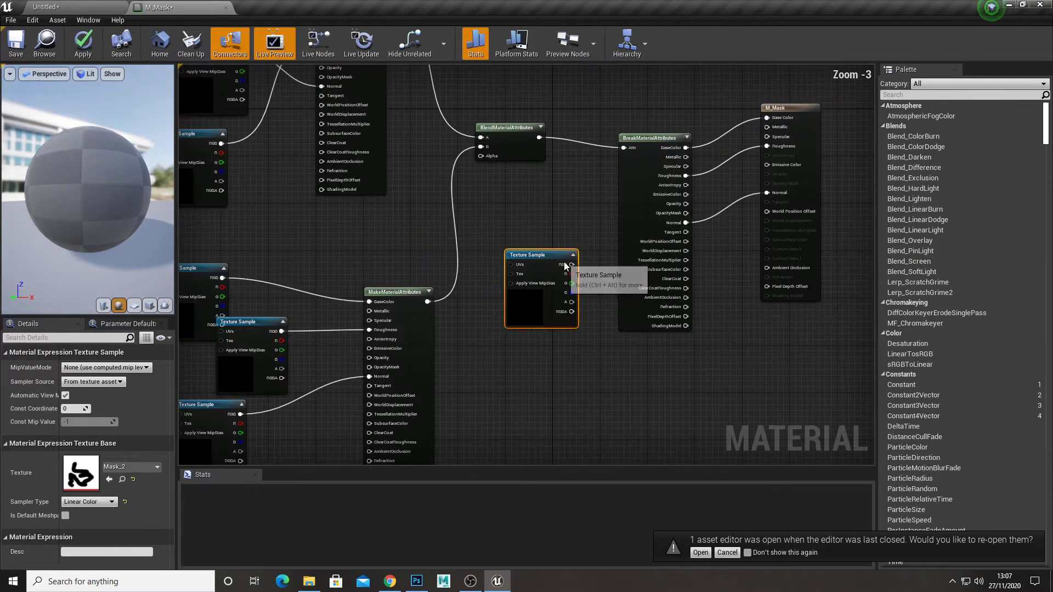
pyautogui.moveTo(571, 265); pyautogui.dragTo(490, 161)
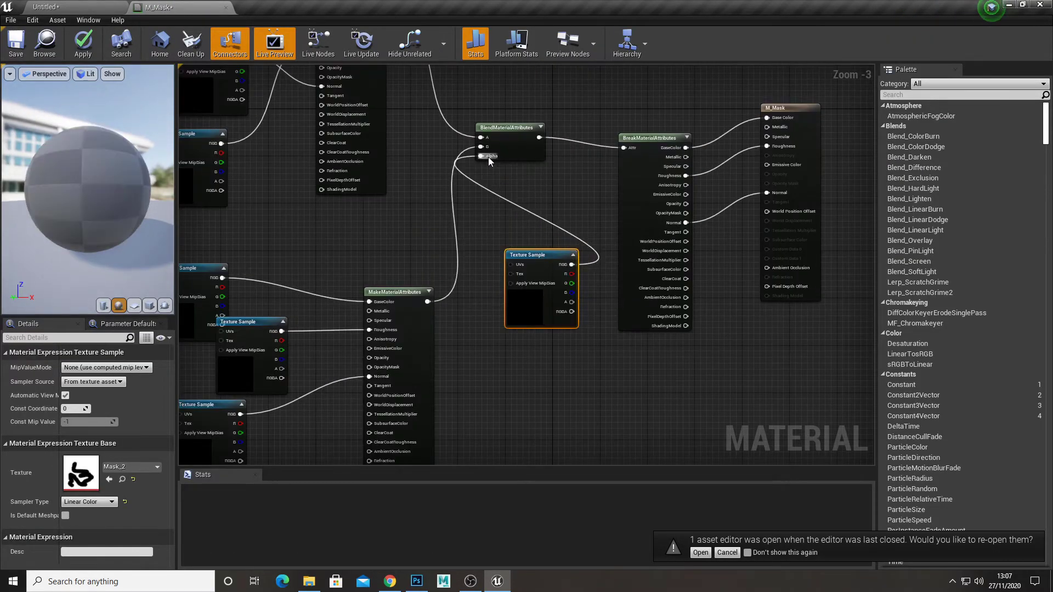
# Step: Apply the M_Mask material changes and inspect the masked blend on the plane in the level
pyautogui.click(90, 38)
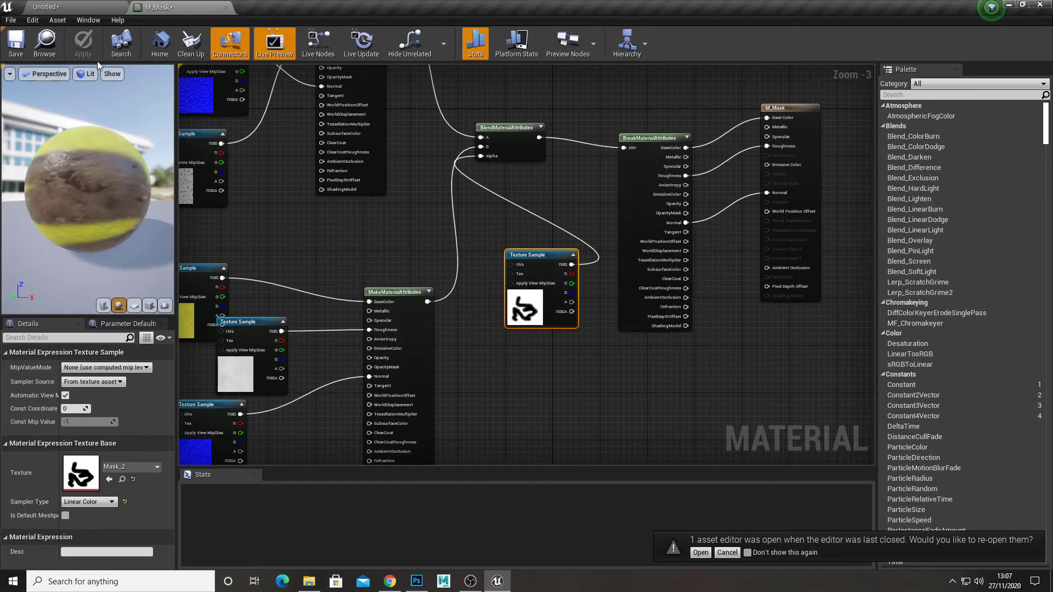
pyautogui.click(46, 6)
pyautogui.moveTo(488, 245); pyautogui.dragTo(580, 305, button='right')
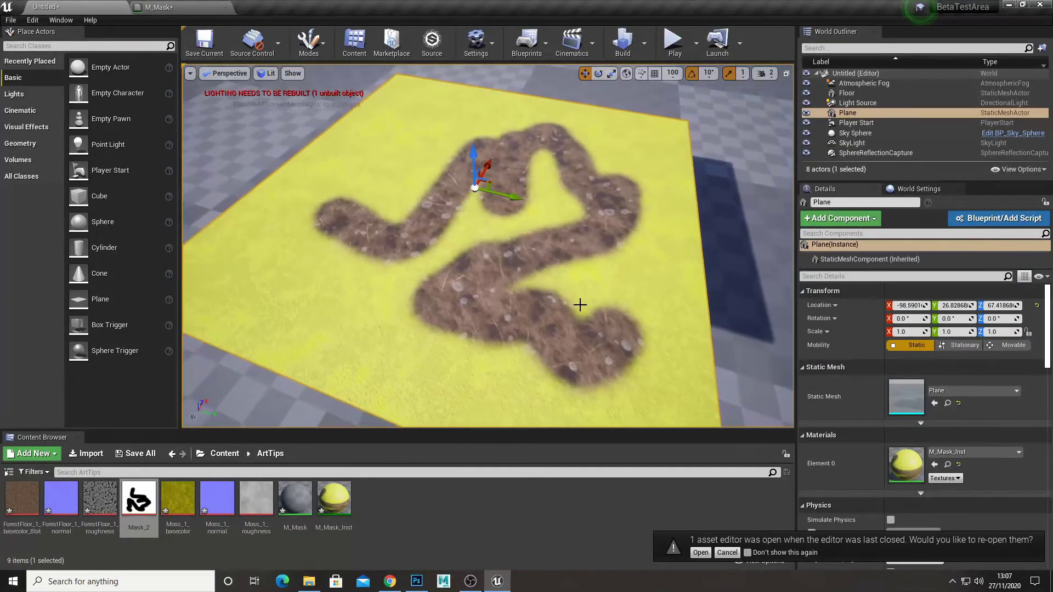
pyautogui.click(211, 7)
pyautogui.scroll(-4, 351, 140)
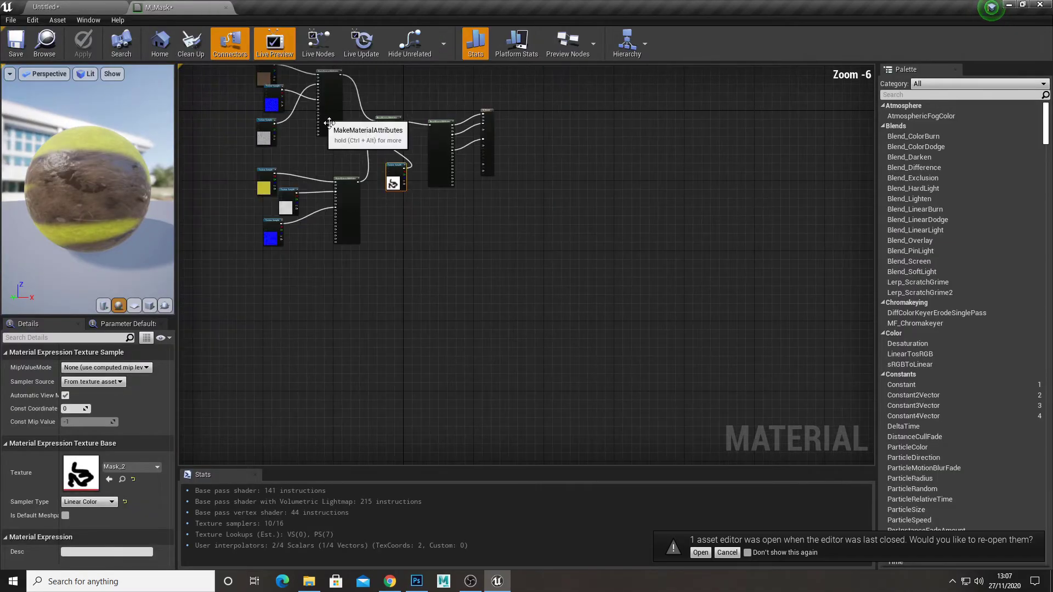
pyautogui.scroll(4, 377, 192)
pyautogui.scroll(-1, 385, 196)
pyautogui.moveTo(385, 197); pyautogui.dragTo(483, 247, button='right')
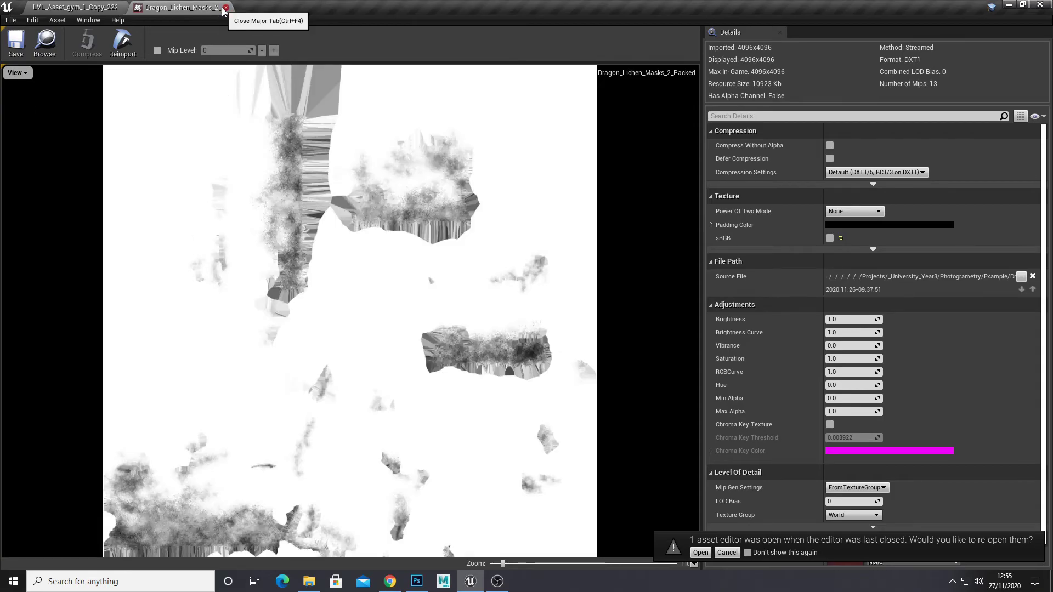
# Step: Close the lichen mask texture and reduce the M_Dragon_MAT2_Inst editor to a small window beside the statue in the level
pyautogui.click(225, 7)
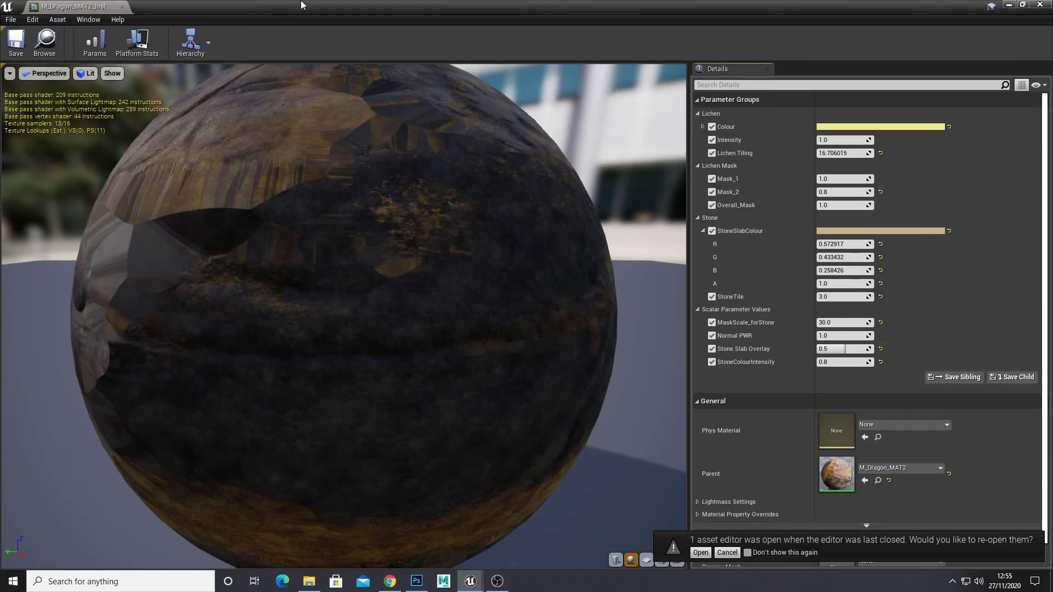
pyautogui.doubleClick(300, 5)
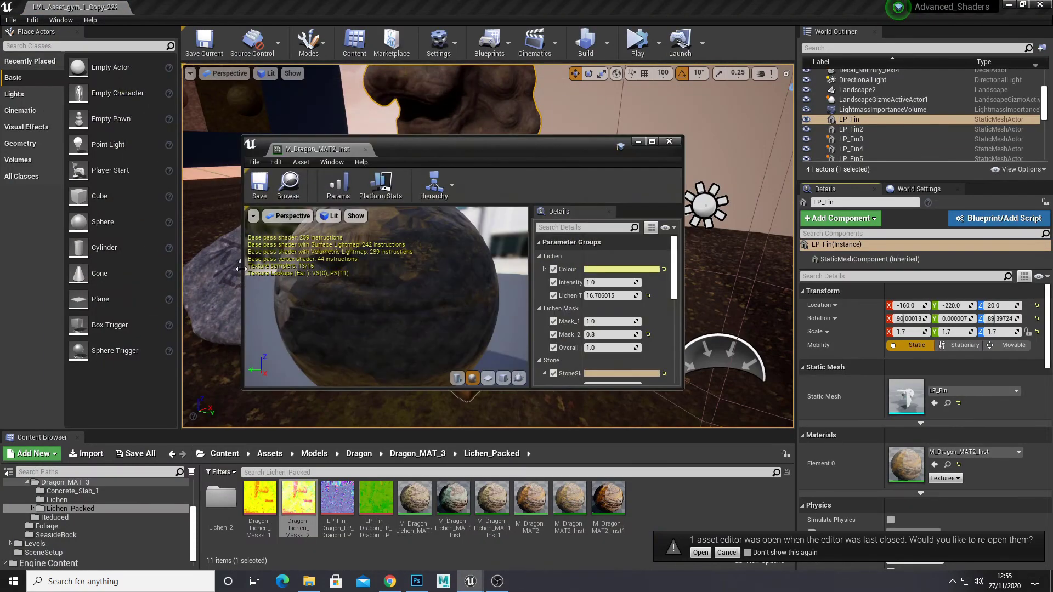
pyautogui.moveTo(242, 270); pyautogui.dragTo(547, 270)
pyautogui.moveTo(684, 270); pyautogui.dragTo(908, 272)
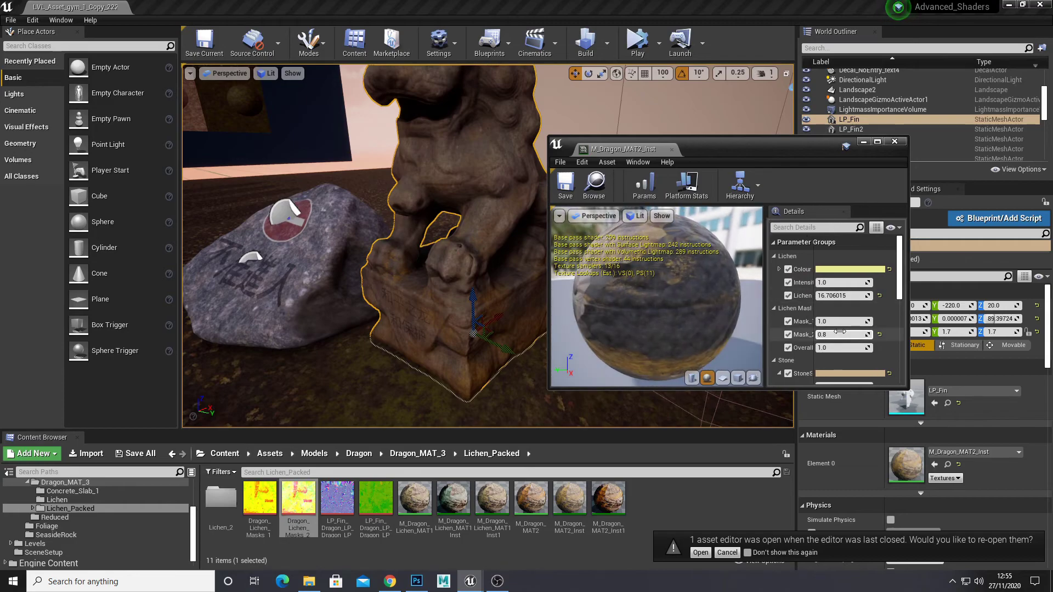
# Step: Adjust the lichen parameters: Mask_2 about 0.96, Overall_Mask about 1.98, Lichen Tiling about 5.34 and a purple colour of R 0.60, G 0.21, B 0.83
pyautogui.moveTo(841, 347)
pyautogui.mouseDown()
pyautogui.moveTo(812, 348)
pyautogui.moveTo(855, 348)
pyautogui.moveTo(834, 348)
pyautogui.mouseUp()
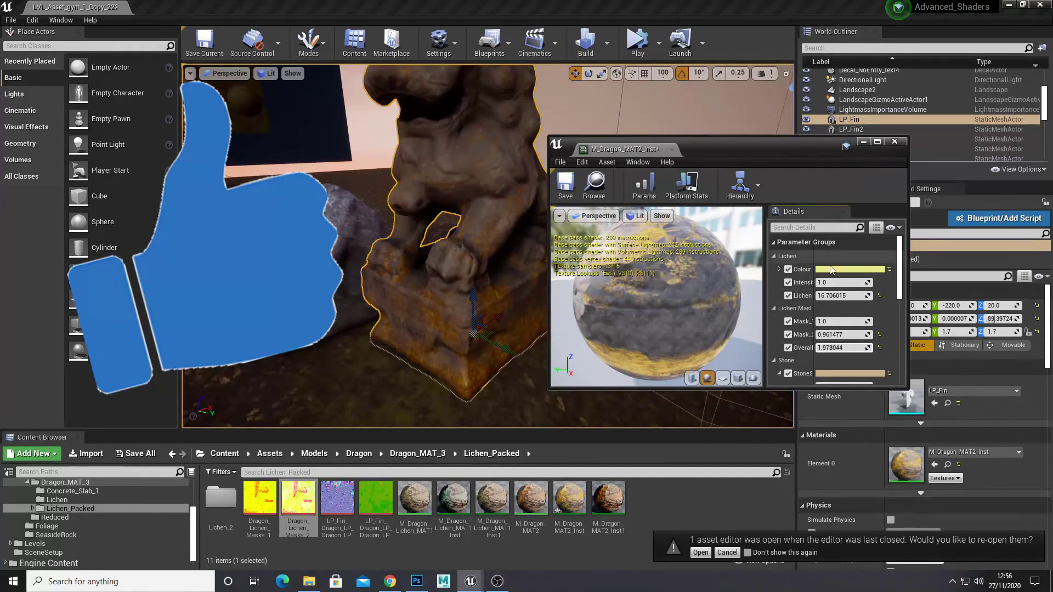
pyautogui.click(832, 270)
pyautogui.moveTo(687, 376); pyautogui.dragTo(695, 333)
pyautogui.moveTo(656, 280); pyautogui.dragTo(687, 177)
pyautogui.moveTo(716, 242); pyautogui.dragTo(696, 222)
pyautogui.click(794, 432)
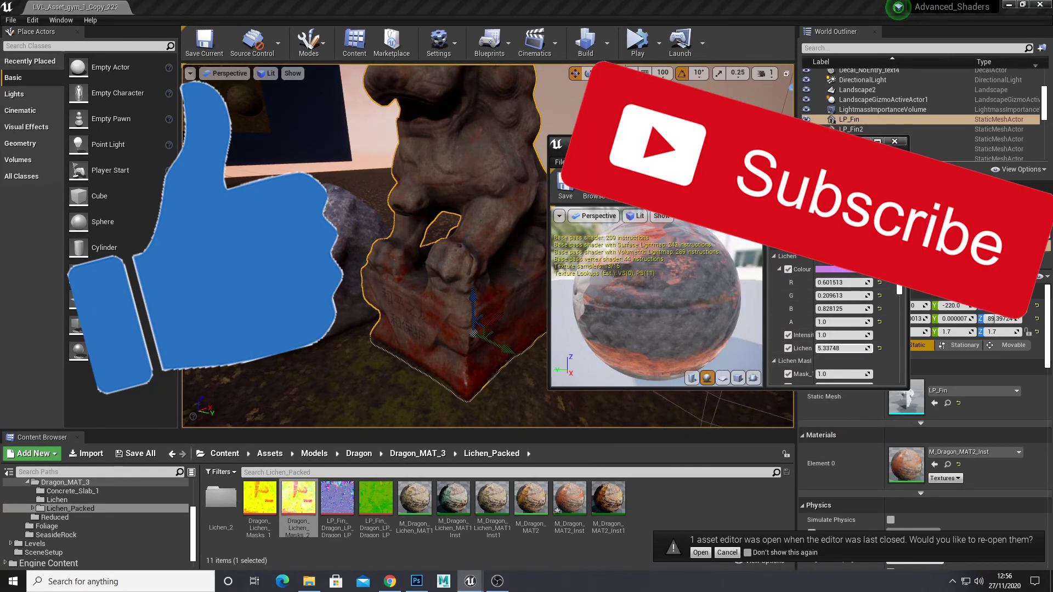